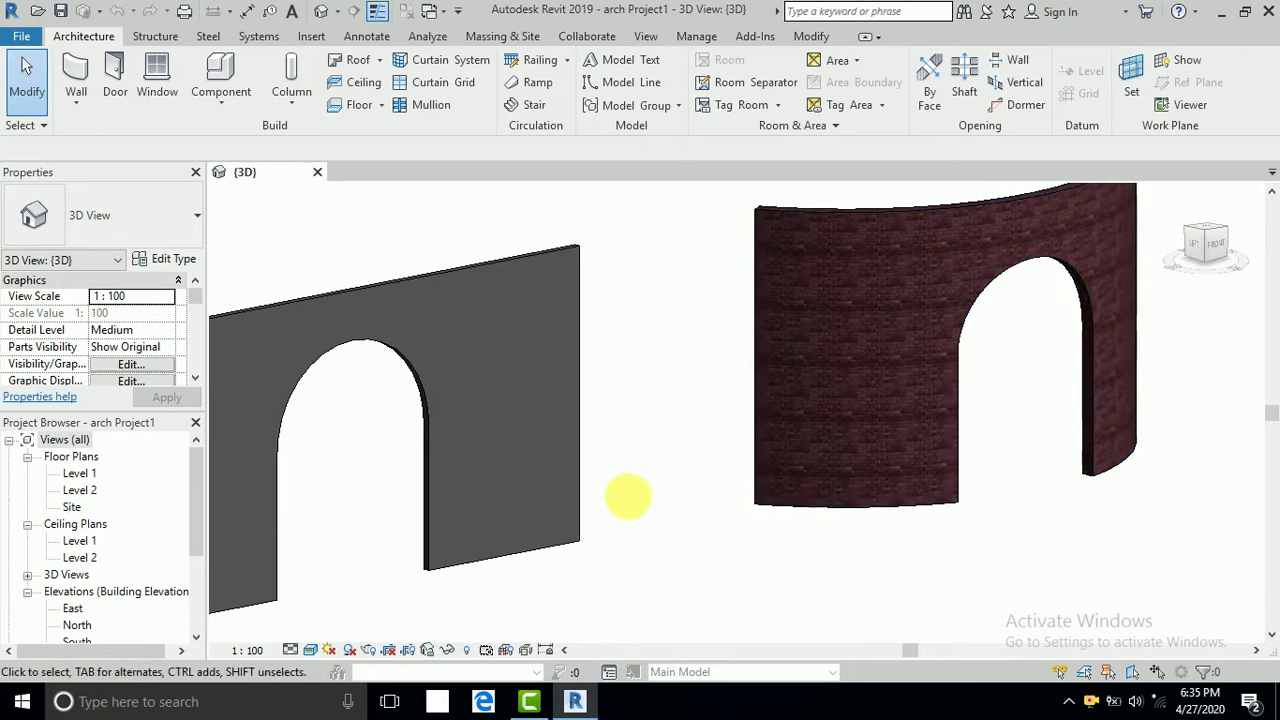
Orbit the finished arched walls in 3D, then switch to the new Project1's Level 1 plan.
{"action": "mouse_move", "coordinate": [626, 494]}
{"action": "middle_mouse_down", "text": "shift"}
{"action": "mouse_move", "coordinate": [743, 517]}
{"action": "mouse_move", "coordinate": [737, 500]}
{"action": "mouse_move", "coordinate": [703, 523]}
{"action": "mouse_move", "coordinate": [537, 500]}
{"action": "mouse_move", "coordinate": [429, 386]}
{"action": "middle_mouse_up", "text": "shift"}
{"action": "middle_click_drag", "start_coordinate": [606, 420], "coordinate": [629, 440]}
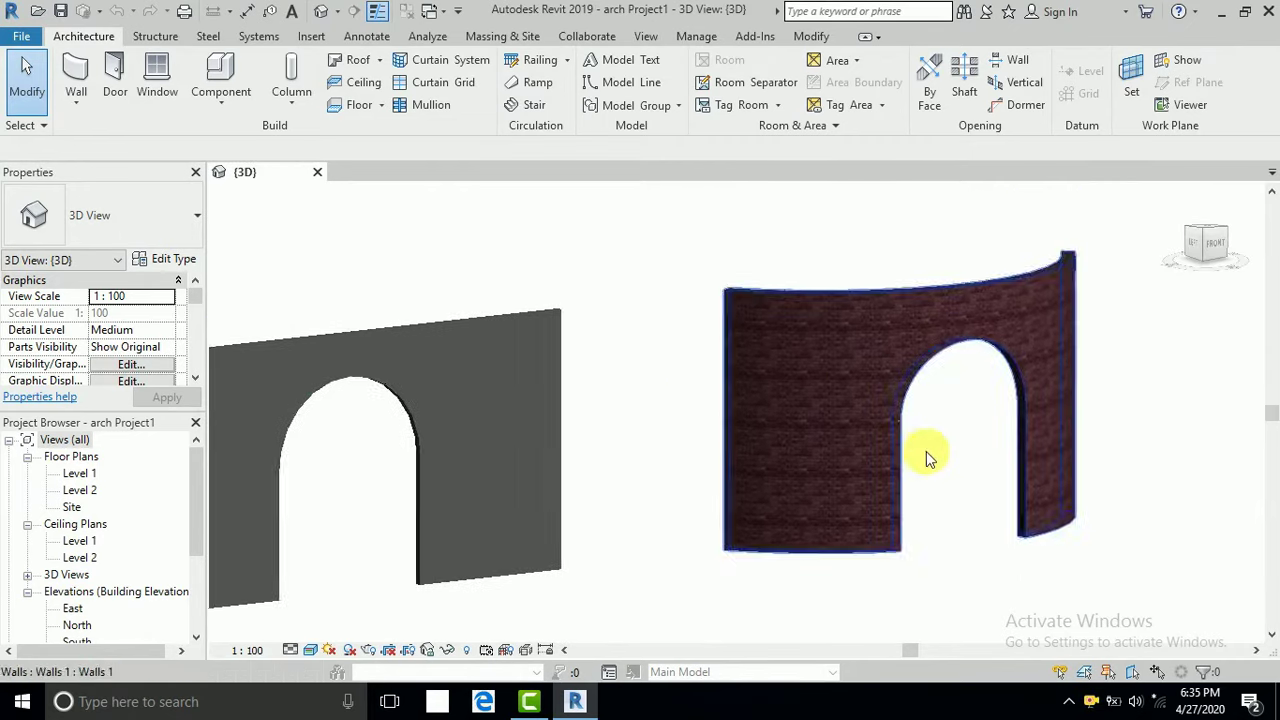
{"action": "scroll", "coordinate": [926, 451], "scroll_direction": "up", "scroll_amount": 3}
{"action": "mouse_move", "coordinate": [934, 480]}
{"action": "middle_mouse_down", "text": "shift"}
{"action": "mouse_move", "coordinate": [1006, 471]}
{"action": "mouse_move", "coordinate": [1008, 442]}
{"action": "mouse_move", "coordinate": [837, 475]}
{"action": "mouse_move", "coordinate": [886, 491]}
{"action": "mouse_move", "coordinate": [734, 486]}
{"action": "mouse_move", "coordinate": [771, 505]}
{"action": "mouse_move", "coordinate": [749, 494]}
{"action": "mouse_move", "coordinate": [871, 457]}
{"action": "mouse_move", "coordinate": [920, 460]}
{"action": "mouse_move", "coordinate": [931, 513]}
{"action": "mouse_move", "coordinate": [990, 486]}
{"action": "middle_mouse_up", "text": "shift"}
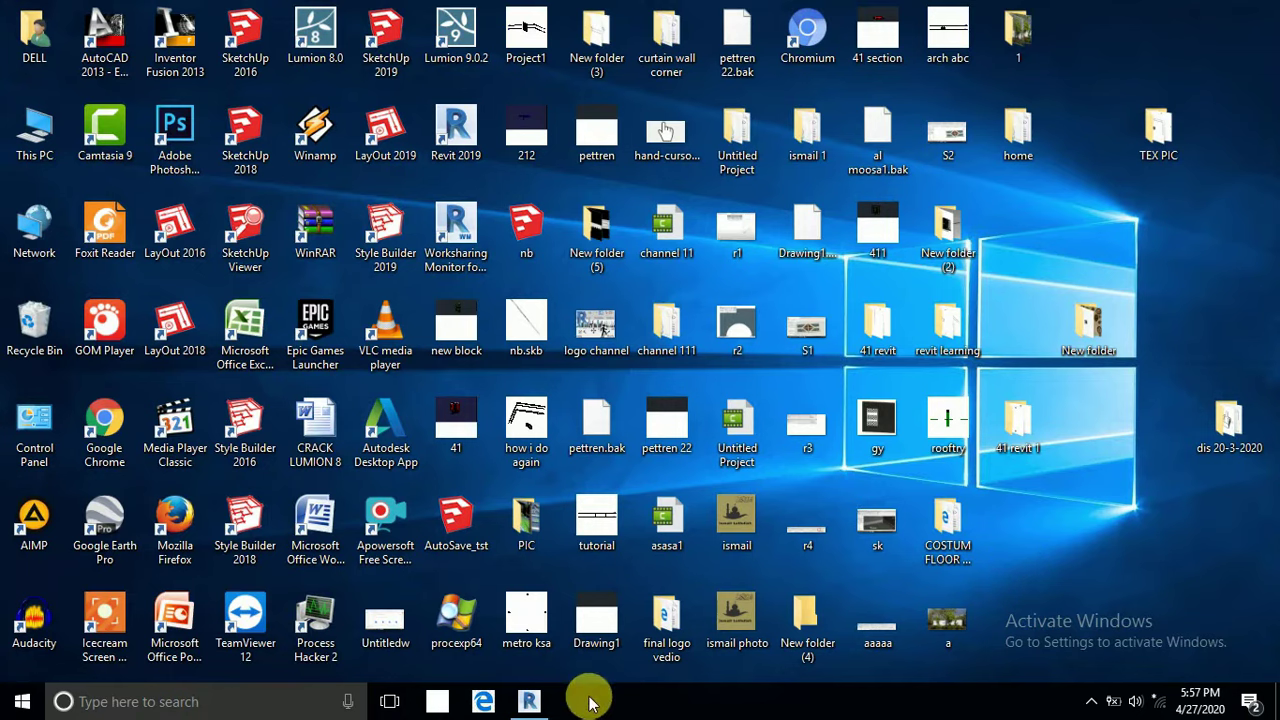
{"action": "left_click", "coordinate": [531, 702]}
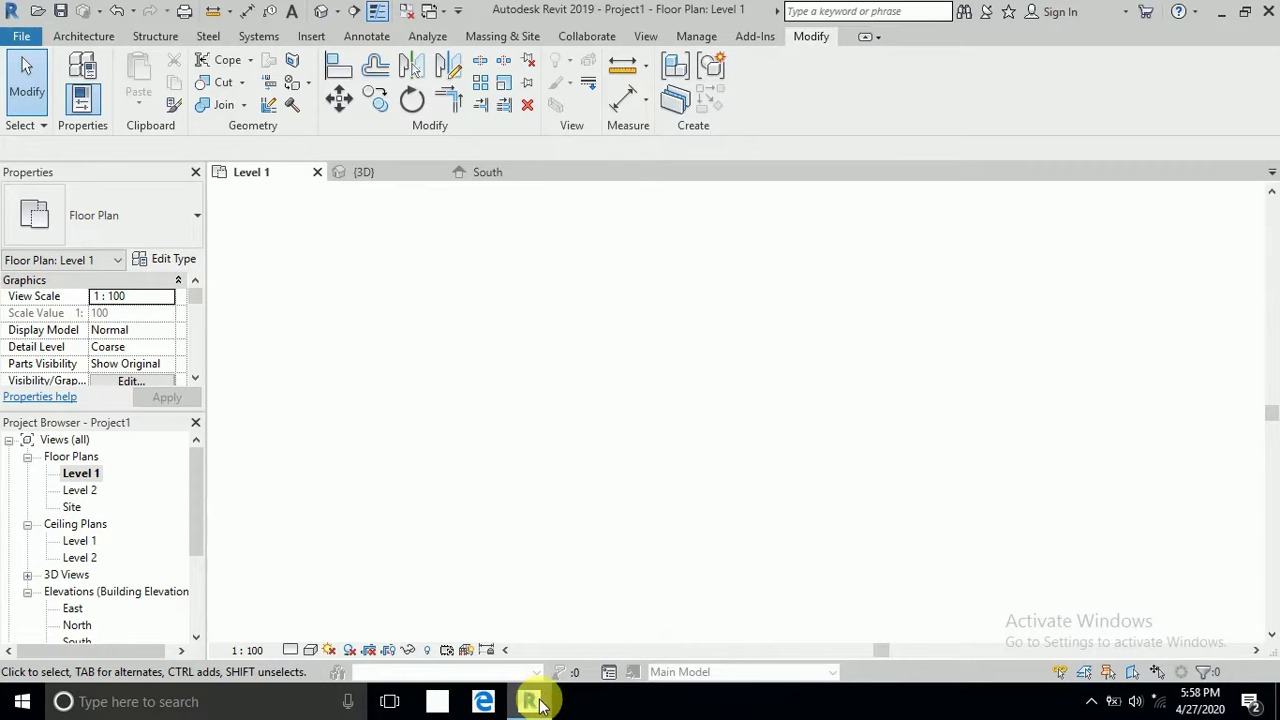
Duplicate the Generic - 200mm basic wall type as a new type named 'wall'.
{"action": "left_click", "coordinate": [84, 38]}
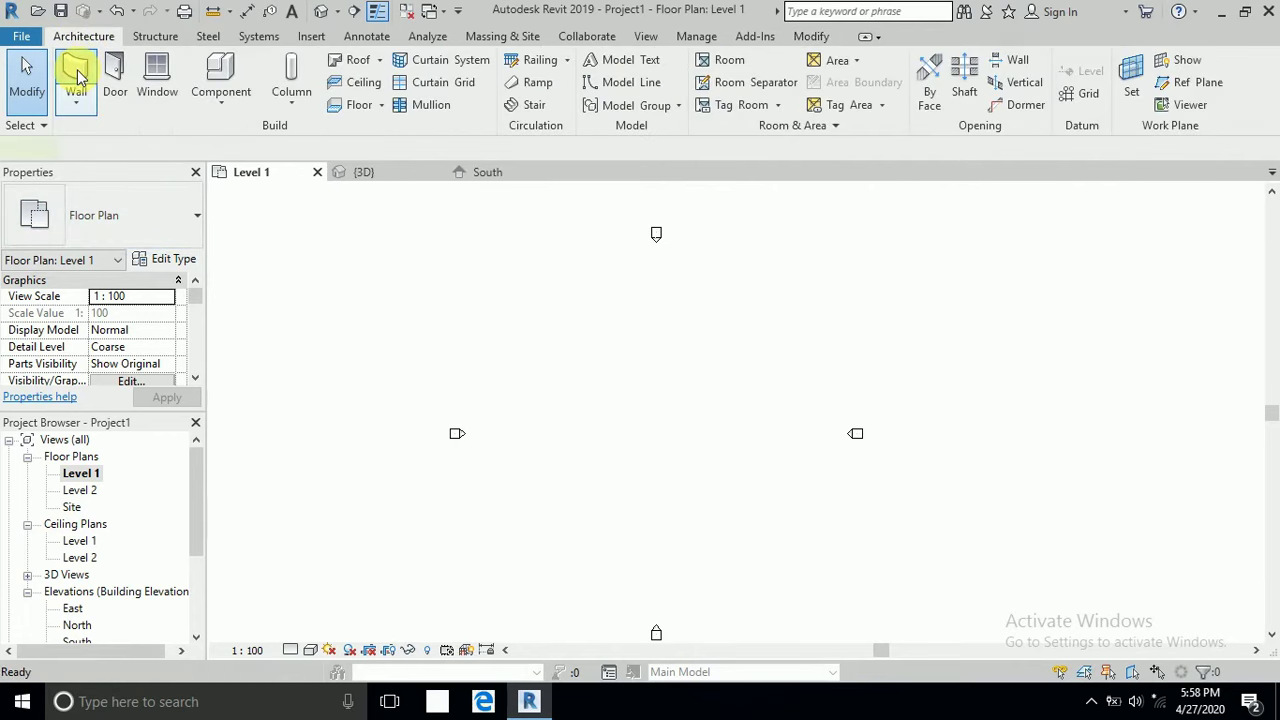
{"action": "left_click", "coordinate": [76, 78]}
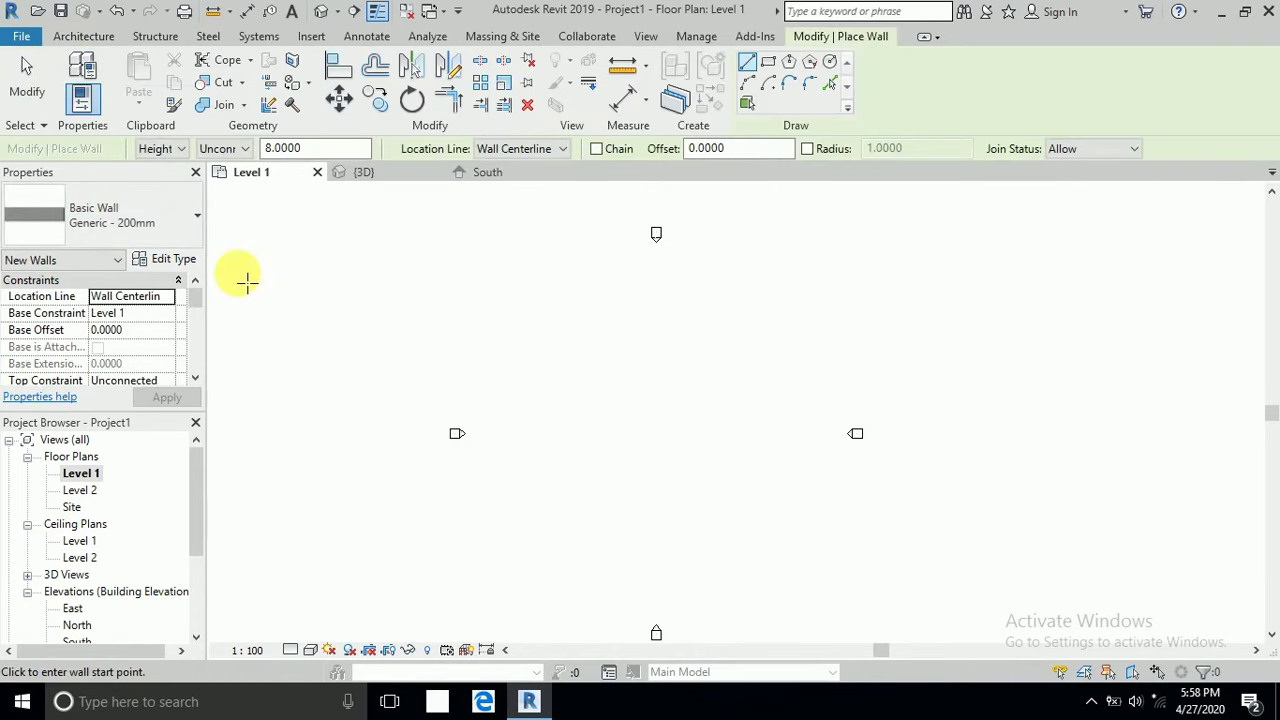
{"action": "left_click", "coordinate": [175, 260]}
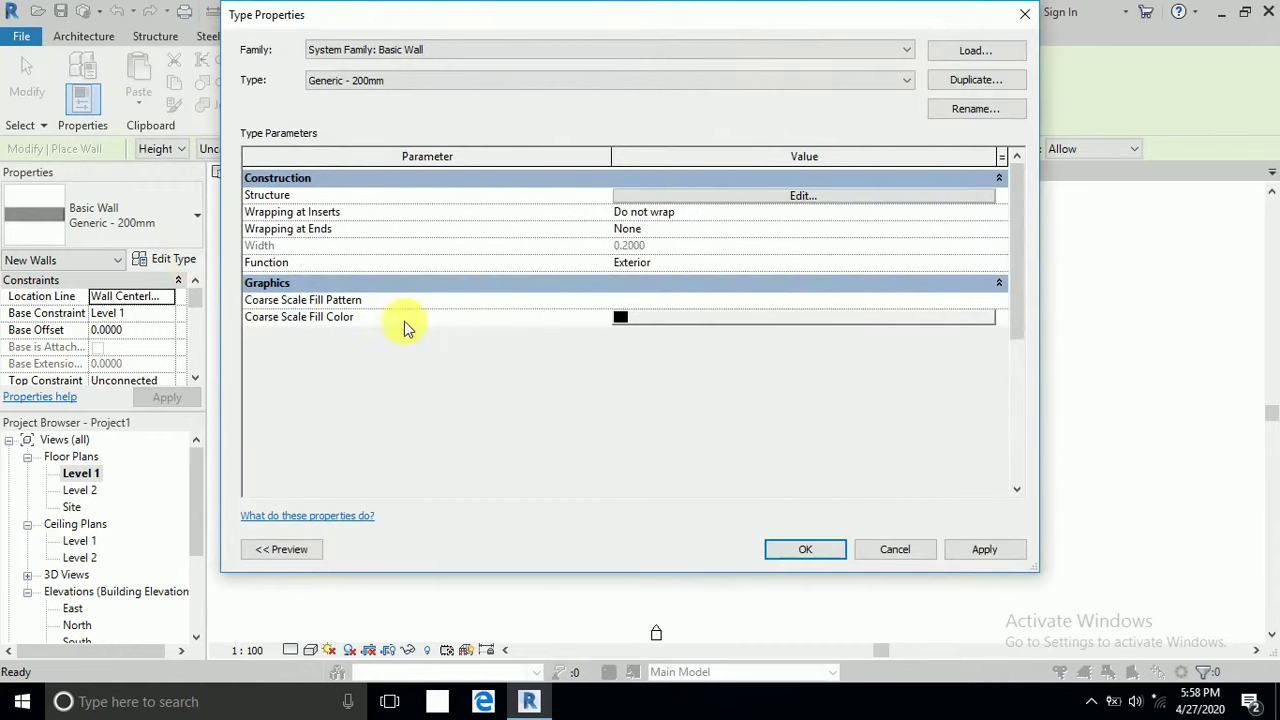
{"action": "left_click", "coordinate": [971, 80]}
{"action": "type", "text": "wall"}
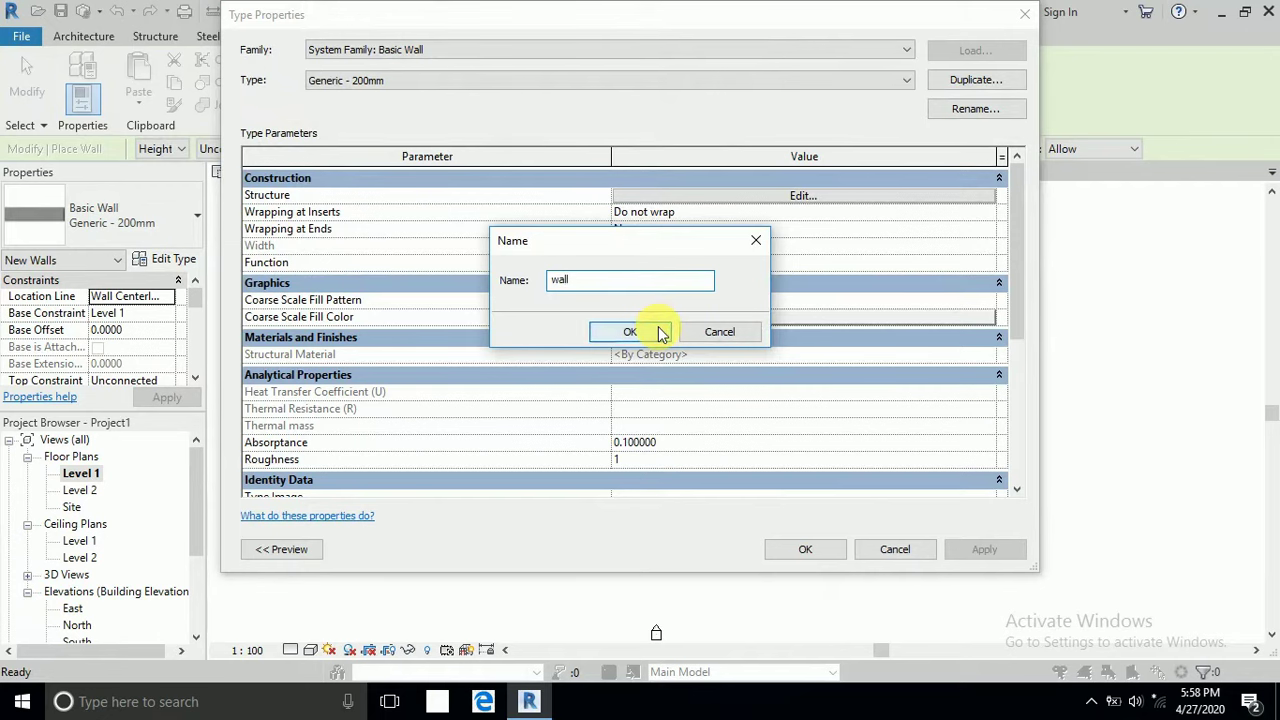
{"action": "left_click", "coordinate": [659, 332]}
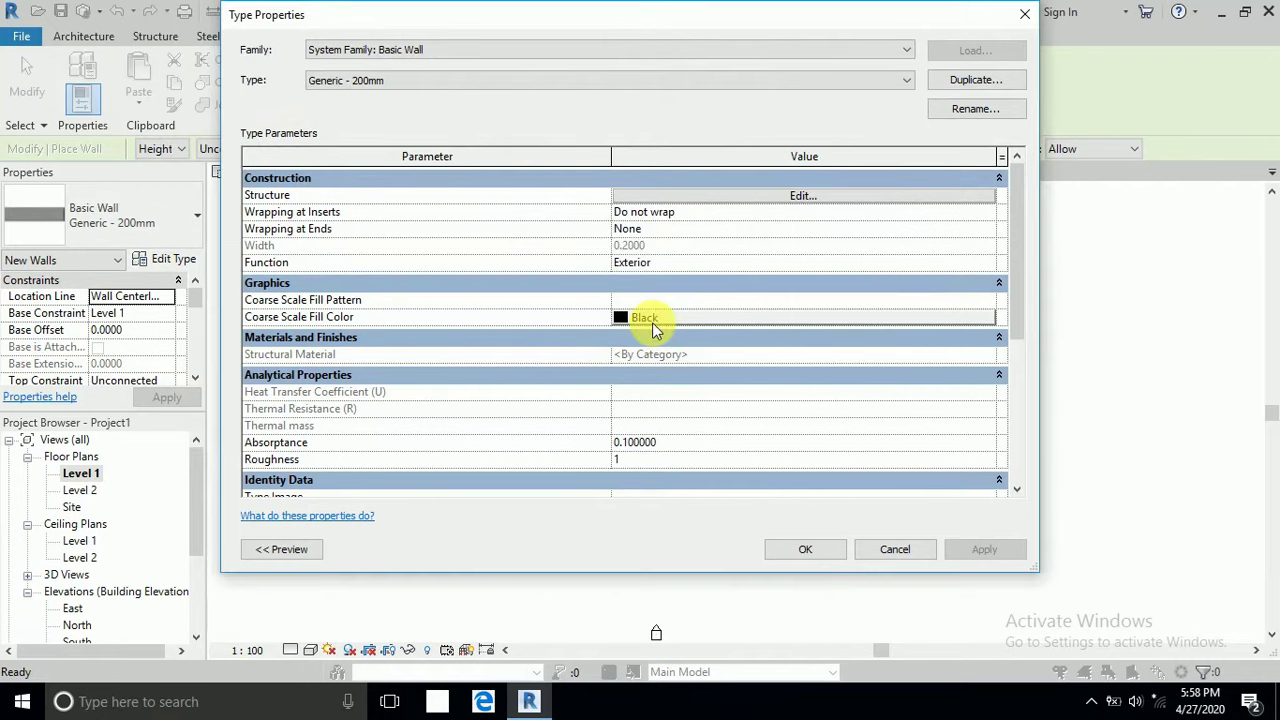
{"action": "left_click", "coordinate": [808, 552]}
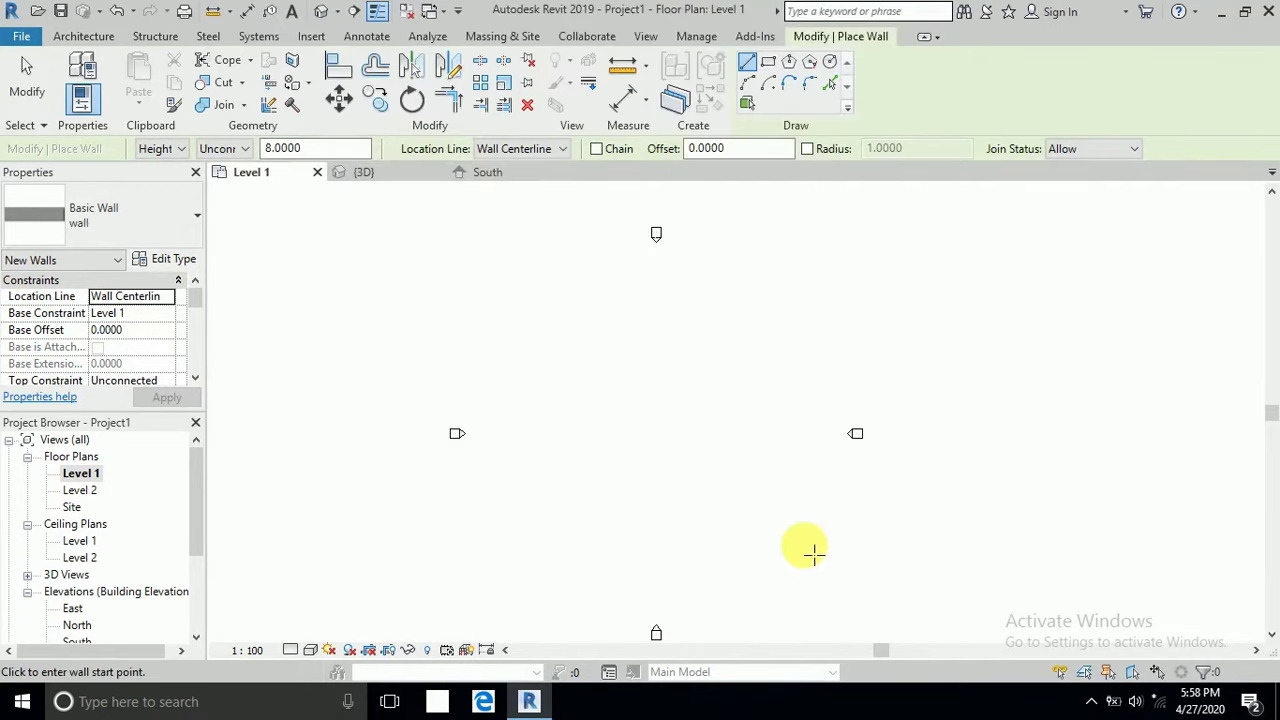
Draw a straight, horizontal 15.0000-long wall on Level 1.
{"action": "left_click", "coordinate": [542, 425]}
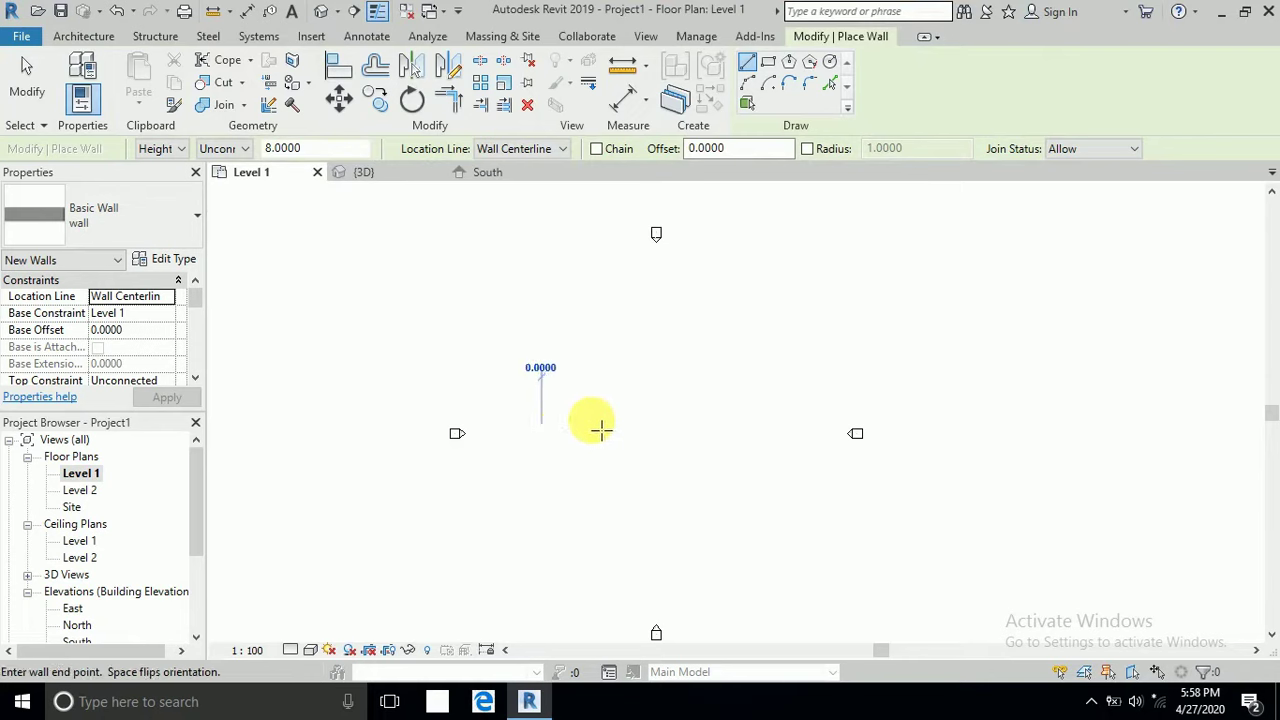
{"action": "left_click", "coordinate": [660, 424]}
{"action": "left_click", "coordinate": [30, 70]}
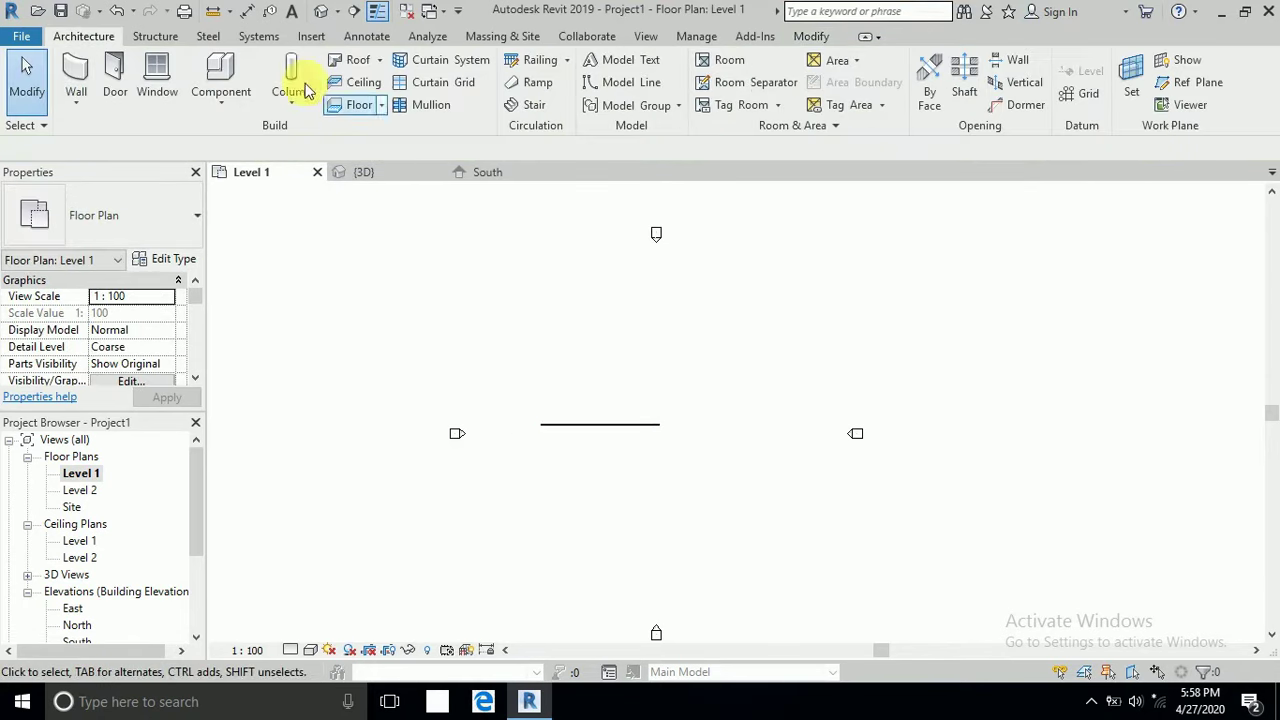
Check the new wall in the 3D view, then open the South elevation.
{"action": "left_click", "coordinate": [322, 12]}
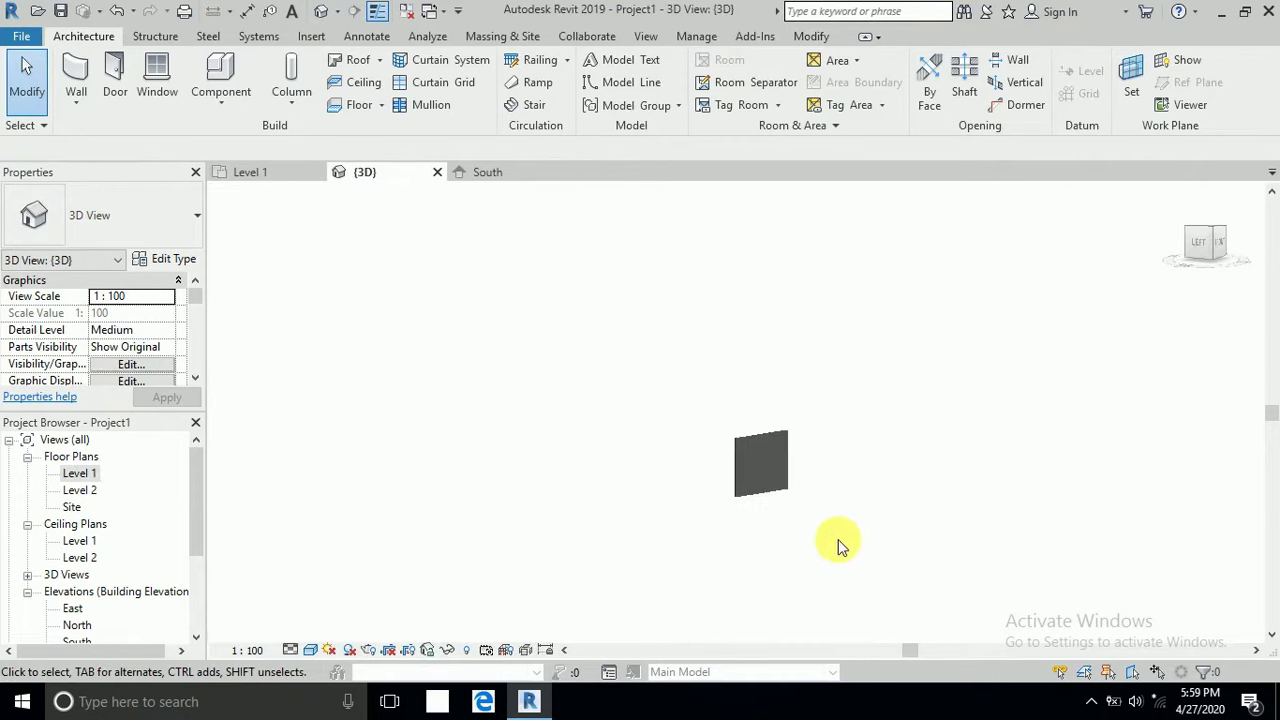
{"action": "scroll", "coordinate": [838, 545], "scroll_direction": "up", "scroll_amount": 3}
{"action": "scroll", "coordinate": [795, 491], "scroll_direction": "up", "scroll_amount": 2}
{"action": "middle_click_drag", "start_coordinate": [814, 486], "coordinate": [703, 440]}
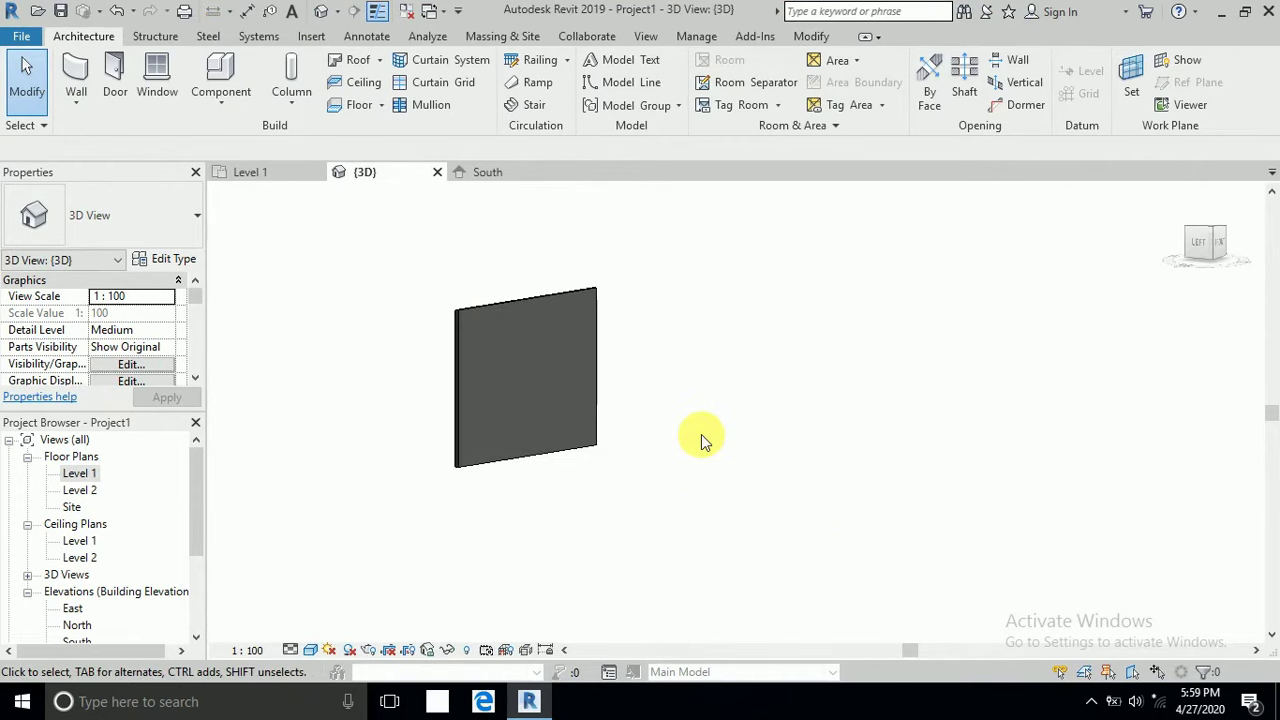
{"action": "left_click_drag", "start_coordinate": [200, 514], "coordinate": [199, 539]}
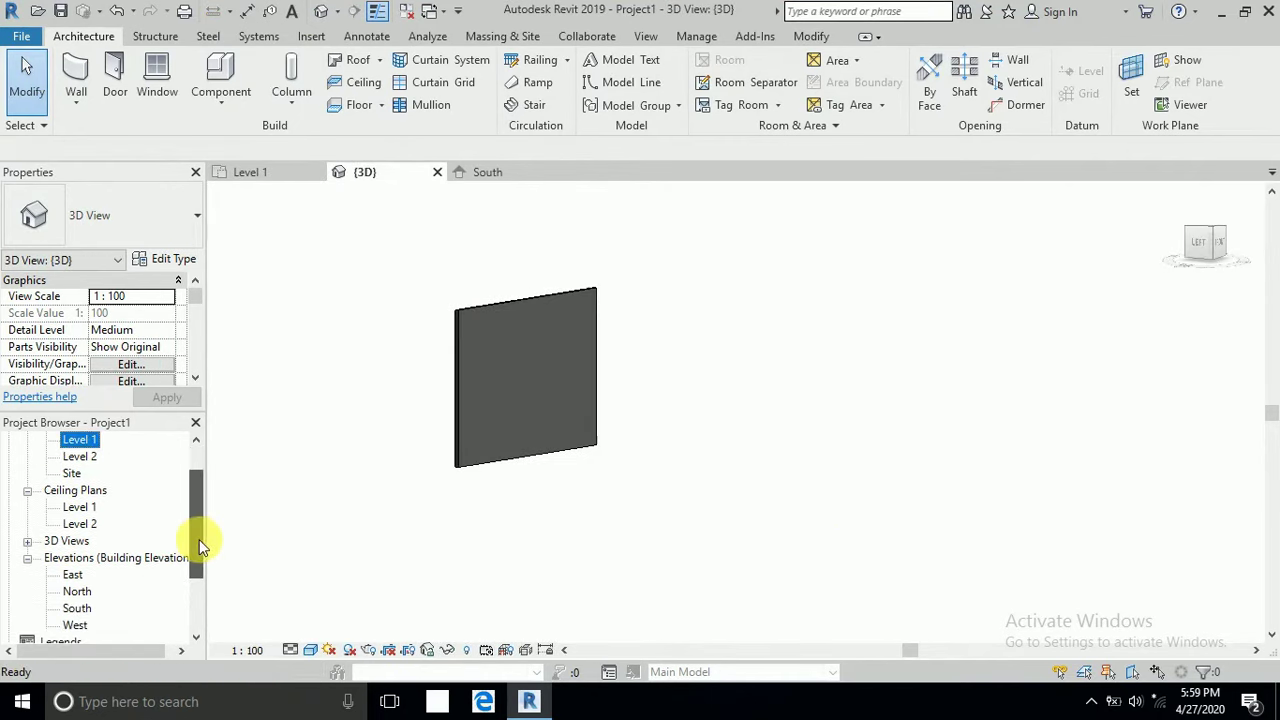
{"action": "double_click", "coordinate": [78, 608]}
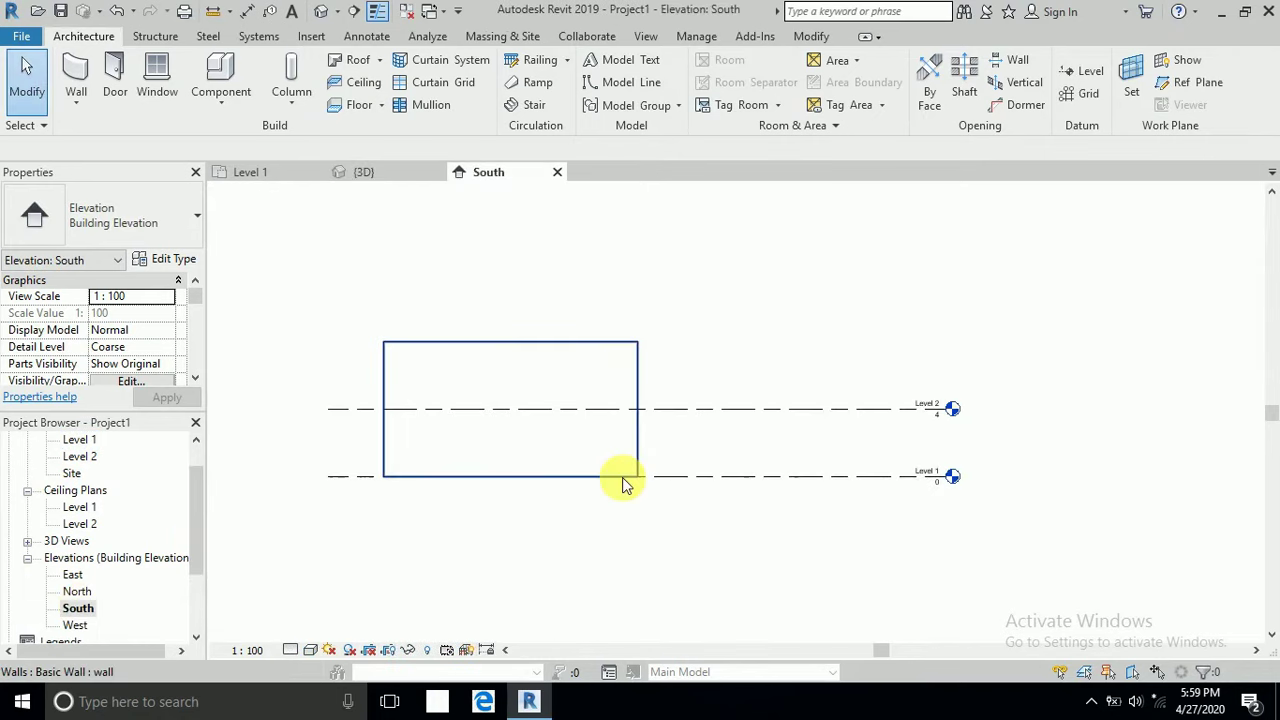
Edit the wall's profile and draw a 4.0000-high vertical side line for the opening.
{"action": "left_click", "coordinate": [575, 353]}
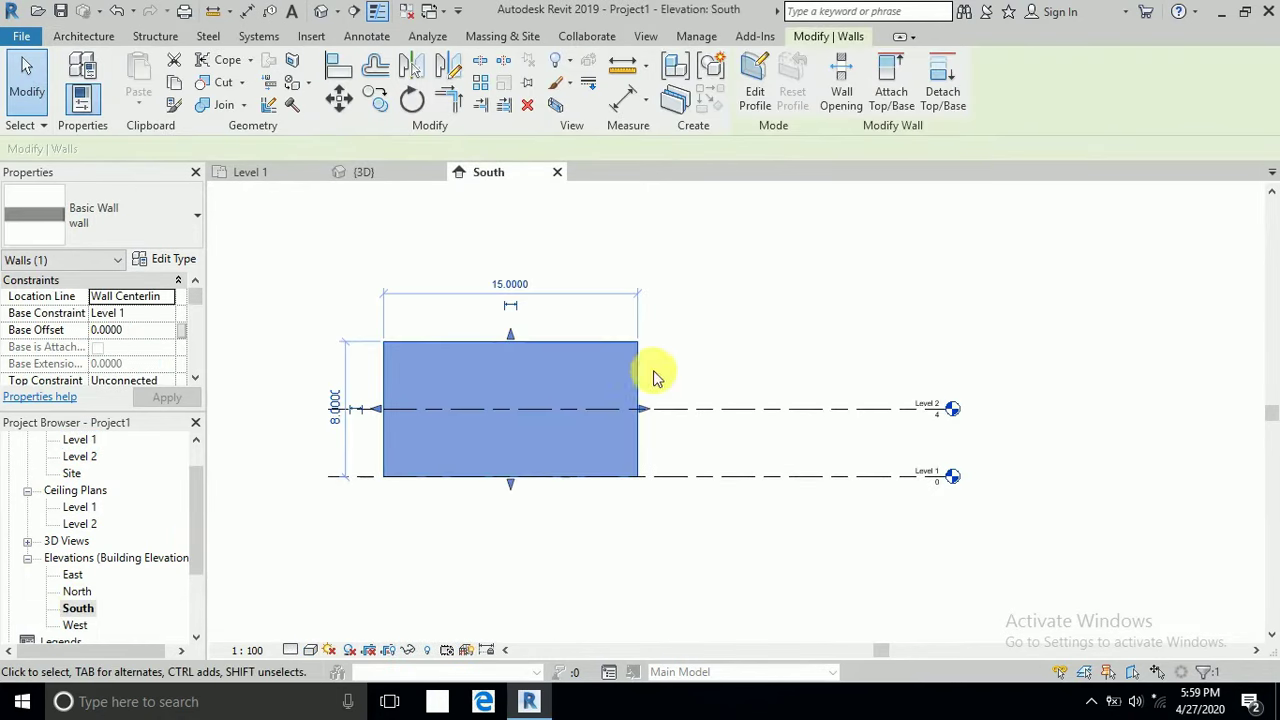
{"action": "left_click", "coordinate": [757, 98]}
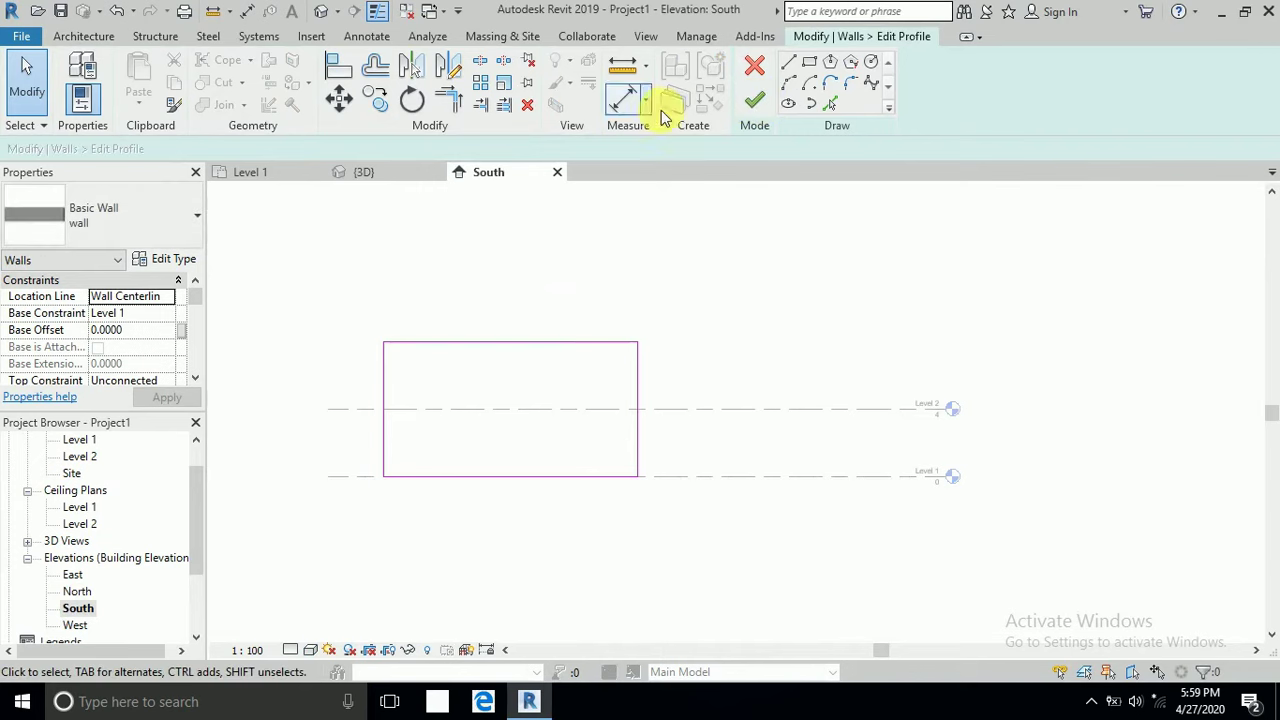
{"action": "left_click", "coordinate": [788, 64]}
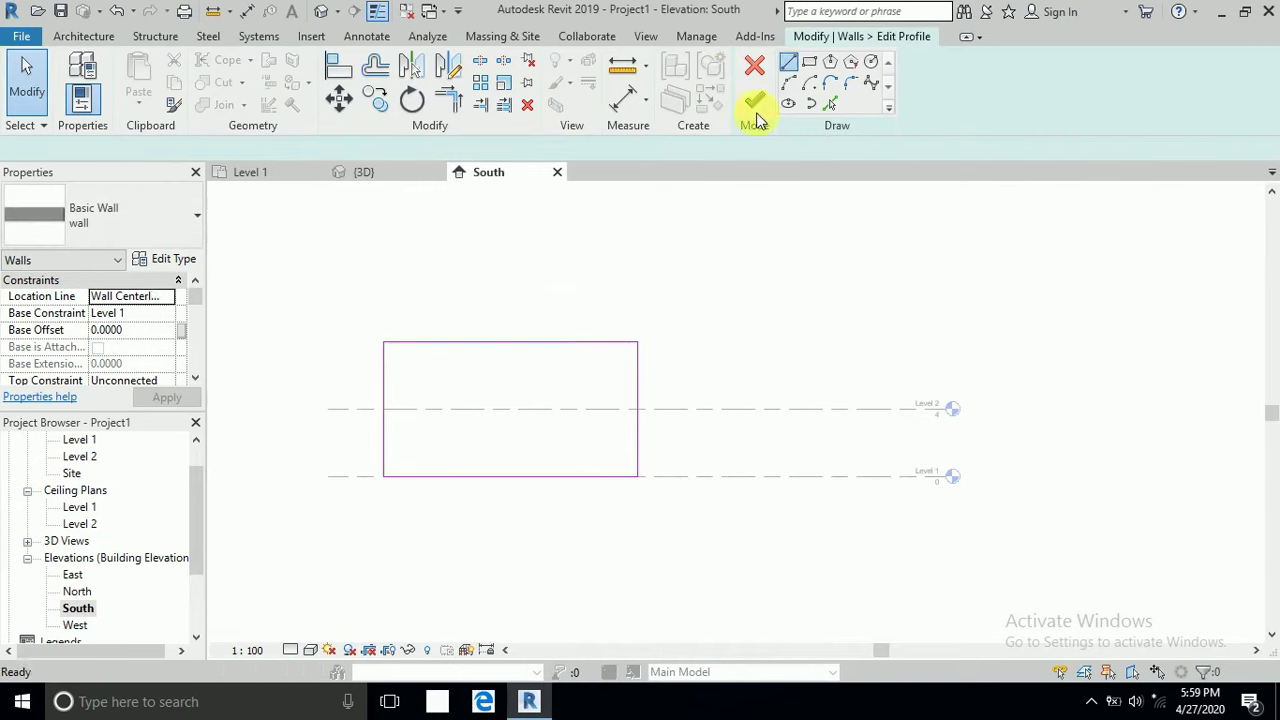
{"action": "left_click", "coordinate": [462, 480]}
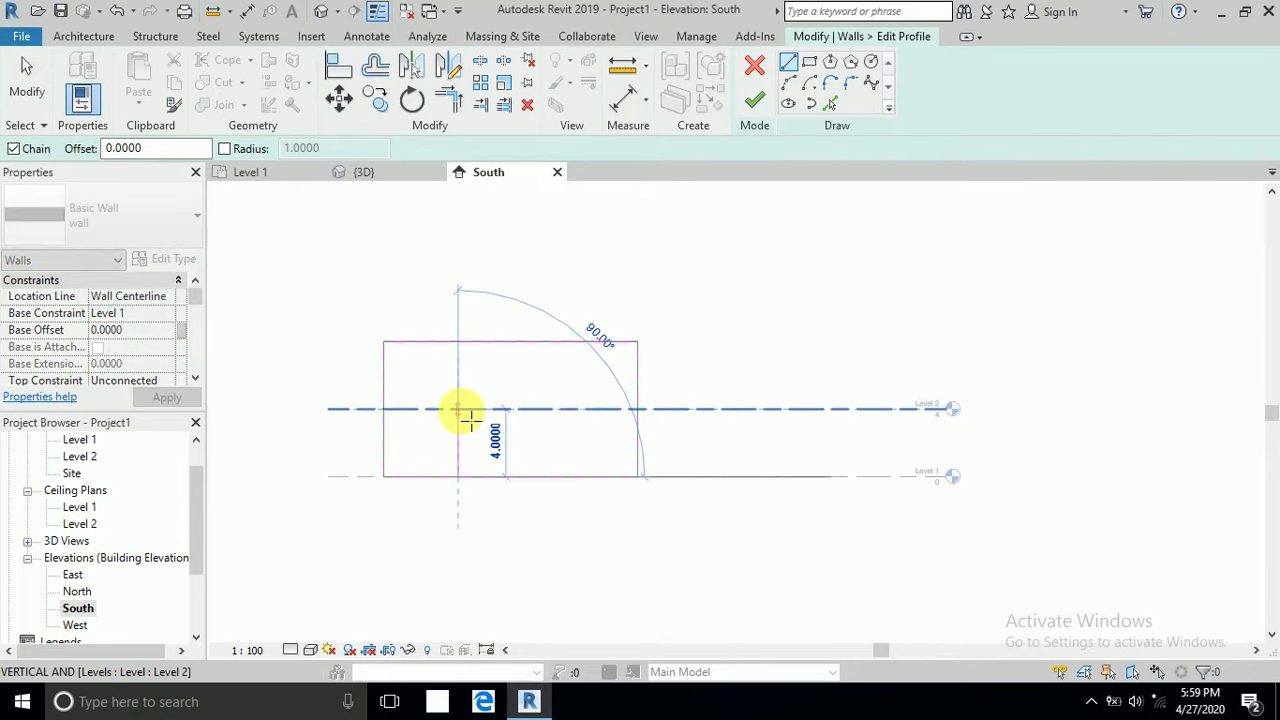
{"action": "left_click", "coordinate": [463, 413]}
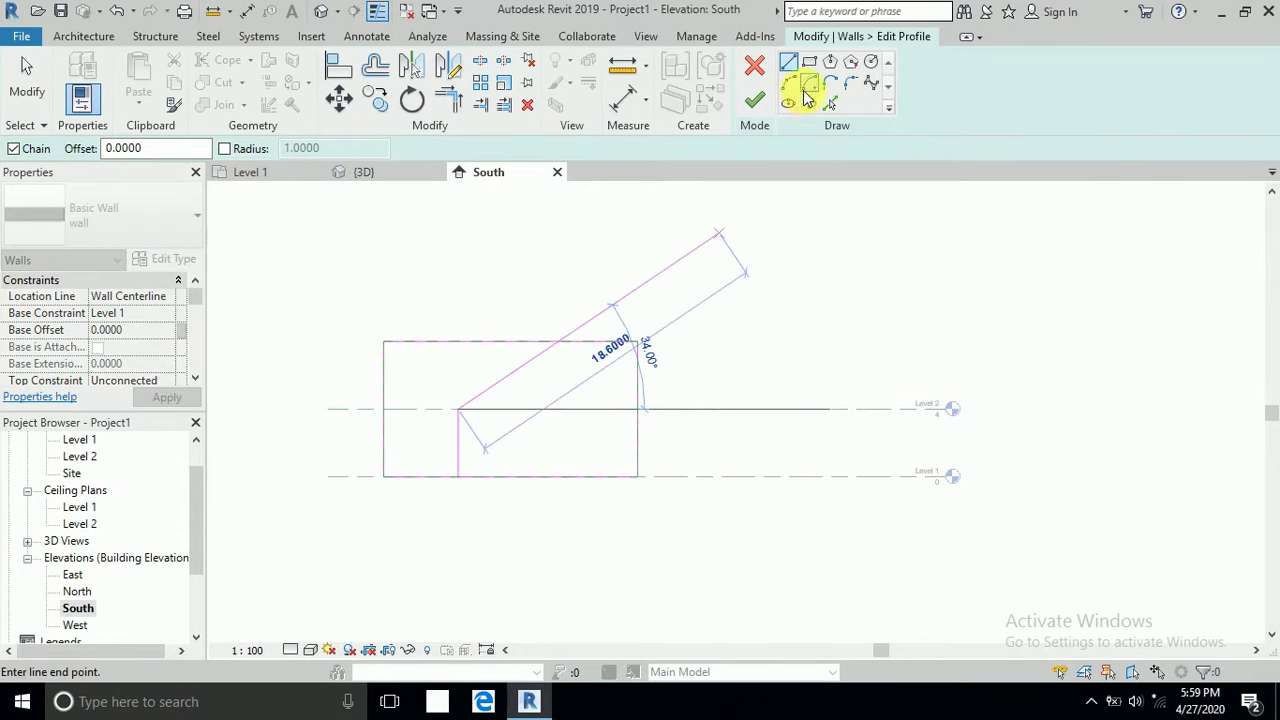
{"action": "left_click", "coordinate": [52, 88]}
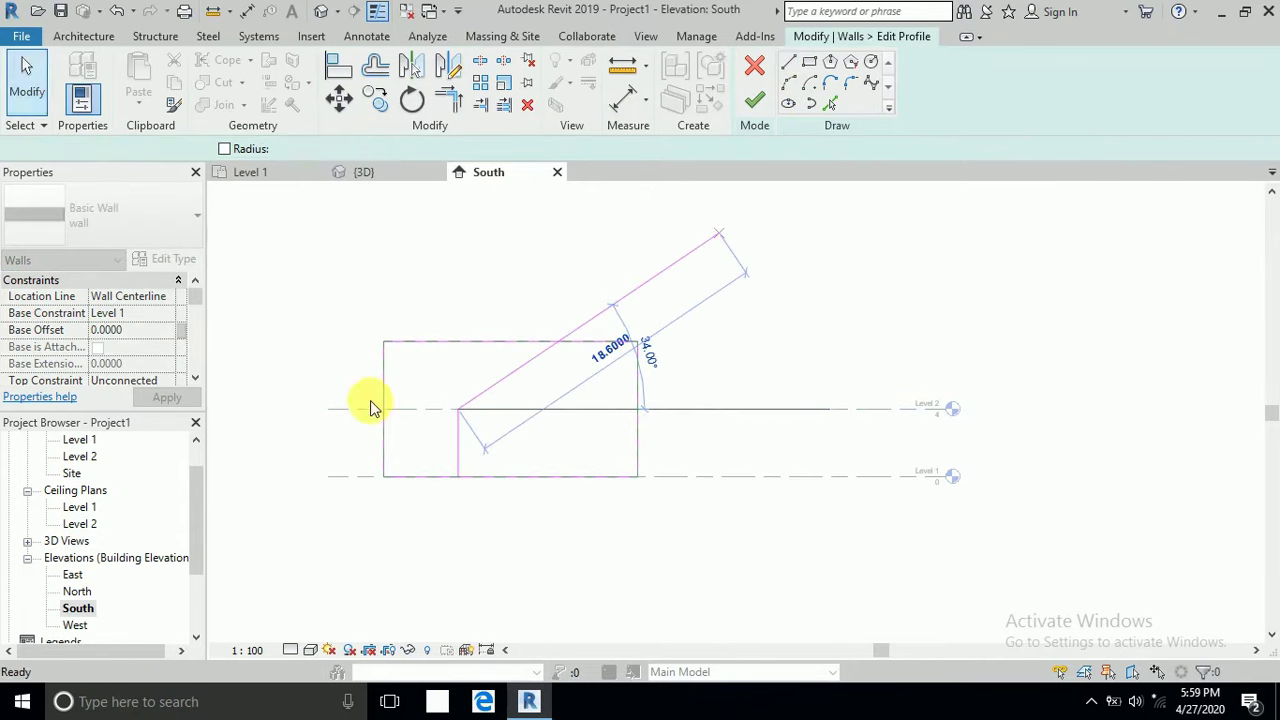
{"action": "left_click", "coordinate": [457, 434]}
Copy the side line 5.3000 across to form the opening's other side.
{"action": "left_click", "coordinate": [437, 376]}
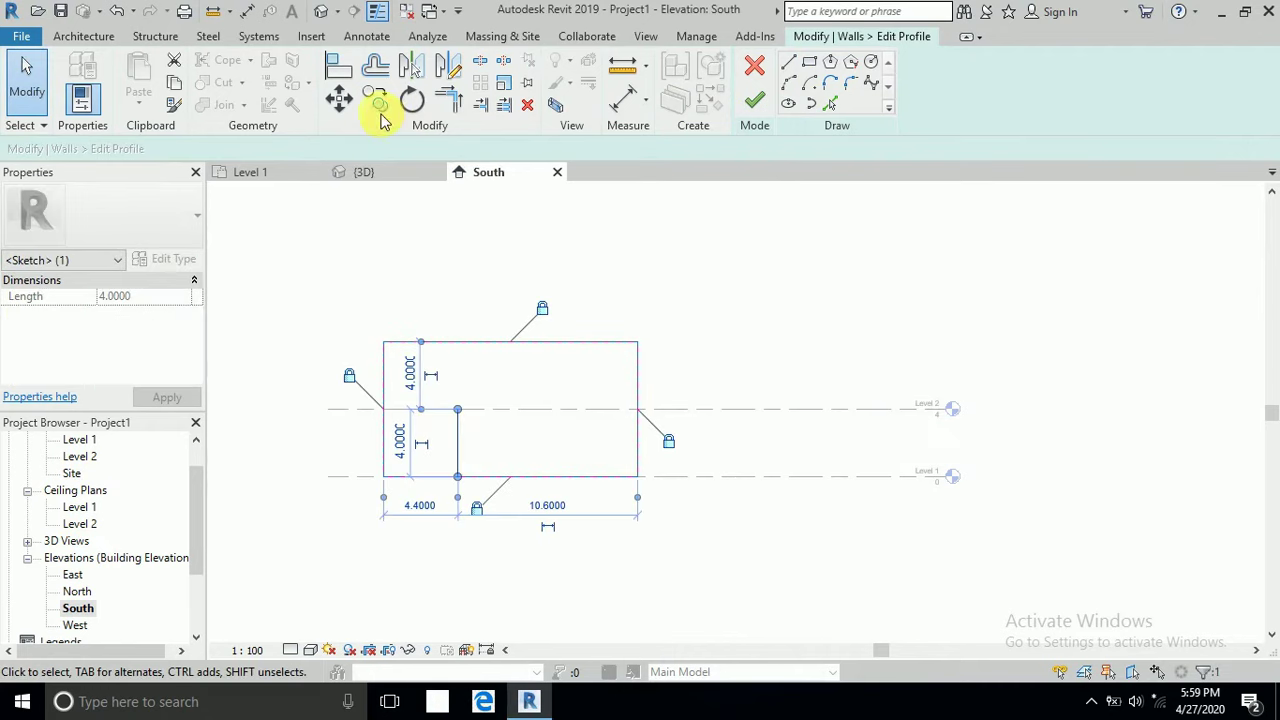
{"action": "left_click", "coordinate": [376, 112]}
{"action": "left_click", "coordinate": [457, 476]}
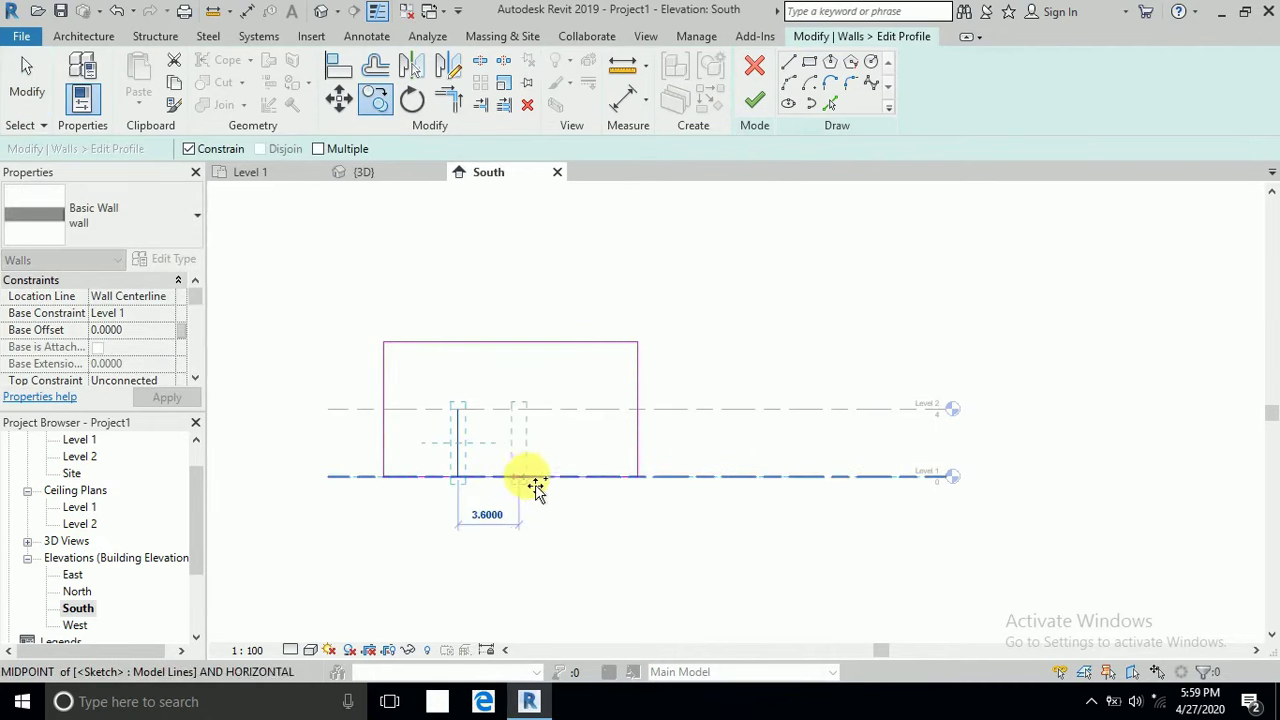
{"action": "left_click", "coordinate": [562, 490]}
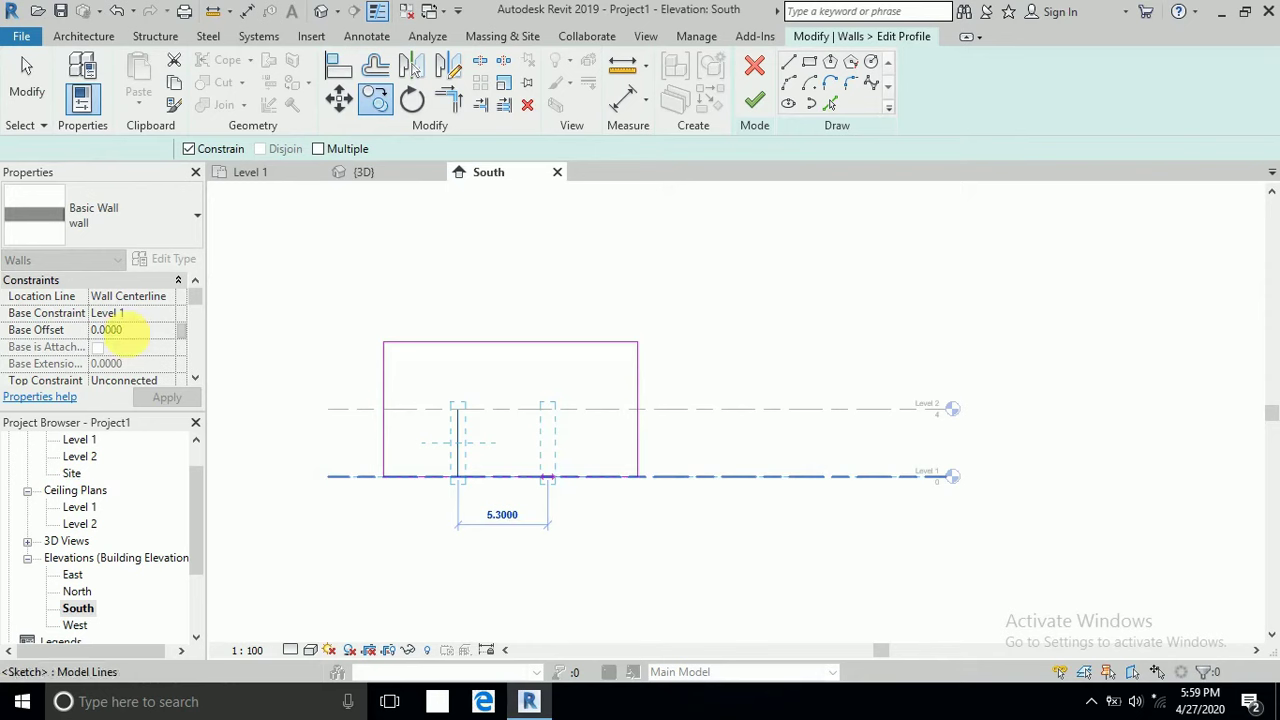
{"action": "left_click", "coordinate": [27, 80]}
Join the tops of both sides with a semicircular Start-End-Radius arc.
{"action": "key", "text": "l"}
{"action": "key", "text": "i"}
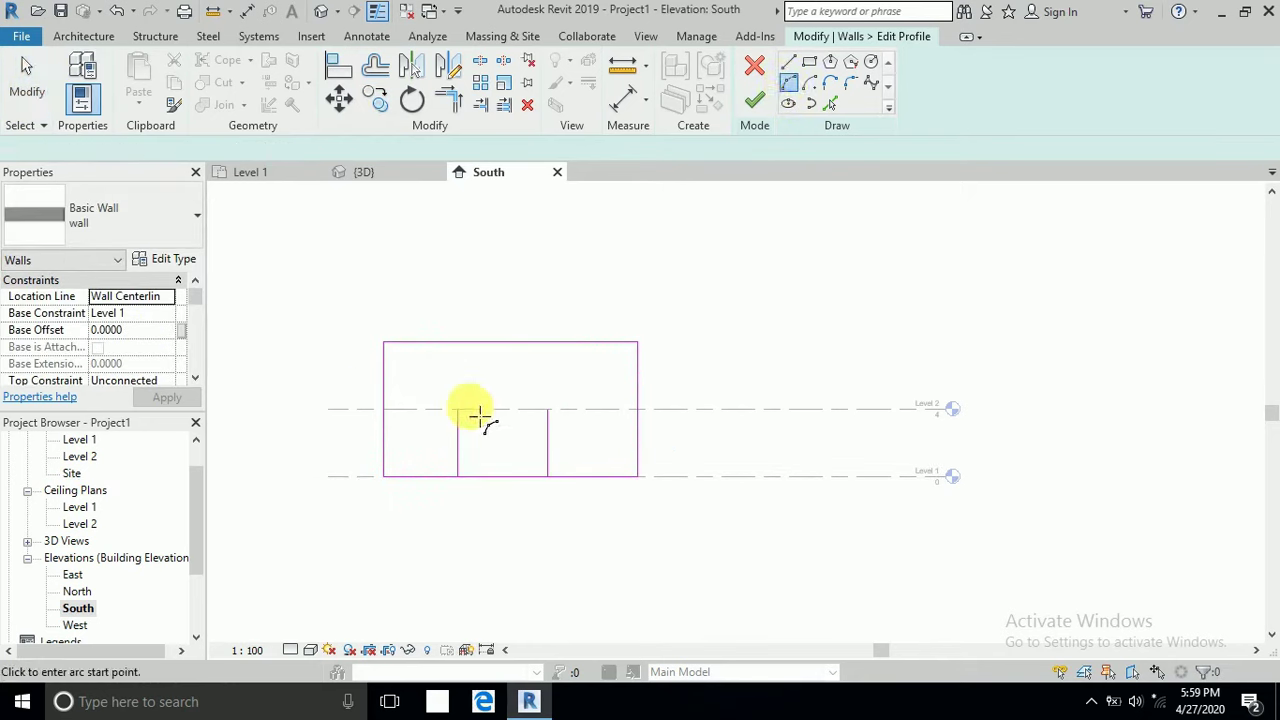
{"action": "left_click", "coordinate": [457, 409]}
{"action": "left_click", "coordinate": [548, 410]}
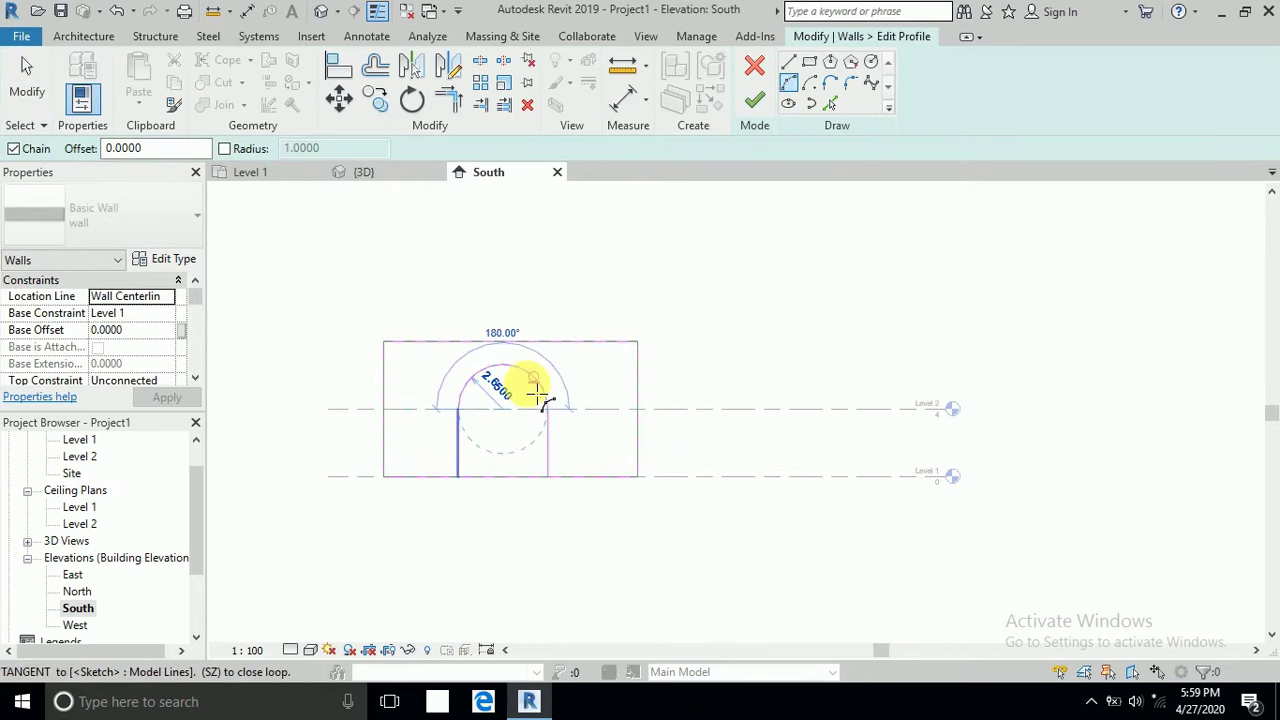
{"action": "left_click", "coordinate": [529, 369]}
{"action": "left_click", "coordinate": [28, 82]}
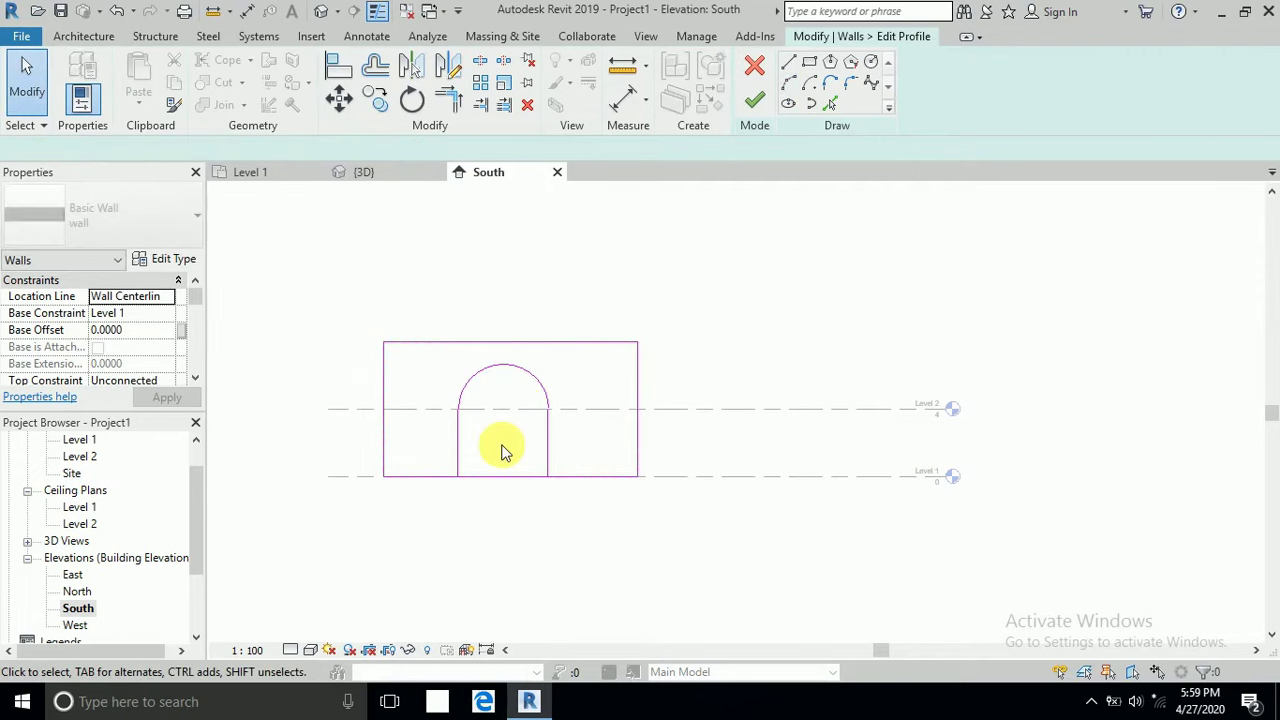
Split the bottom profile line under the arch and trim the arch sides to corners.
{"action": "left_click", "coordinate": [486, 66]}
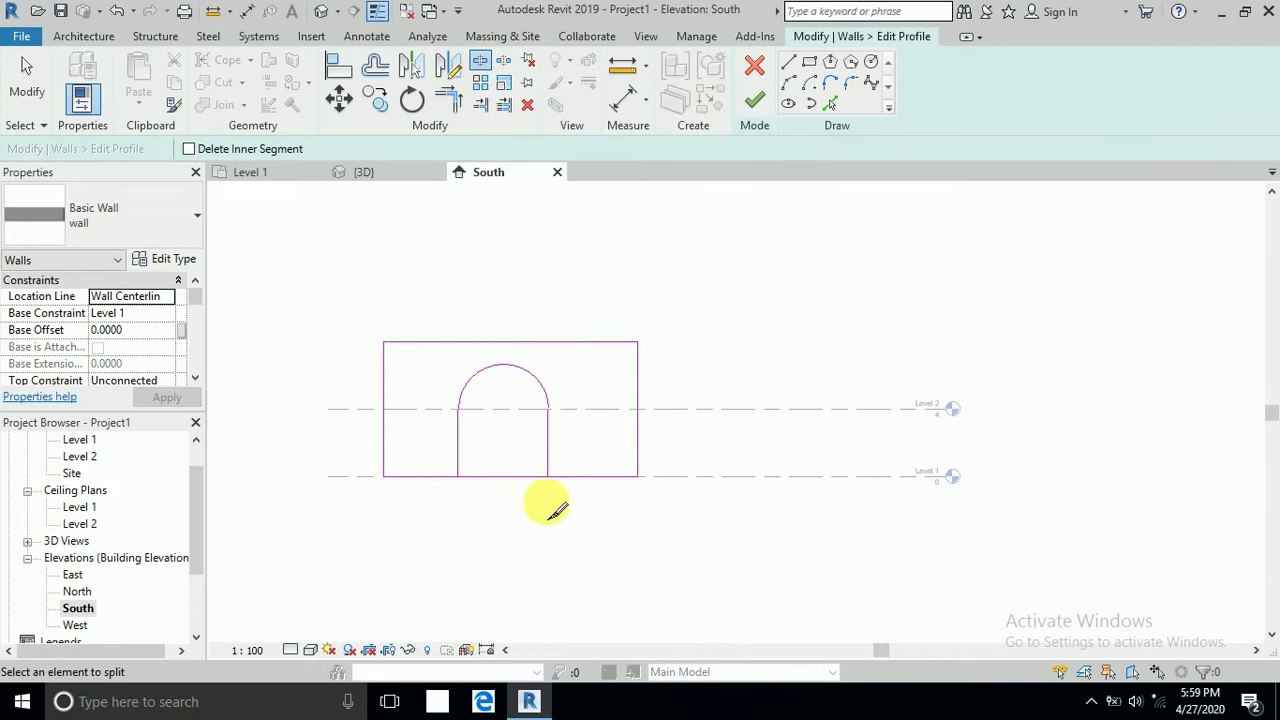
{"action": "left_click", "coordinate": [519, 477]}
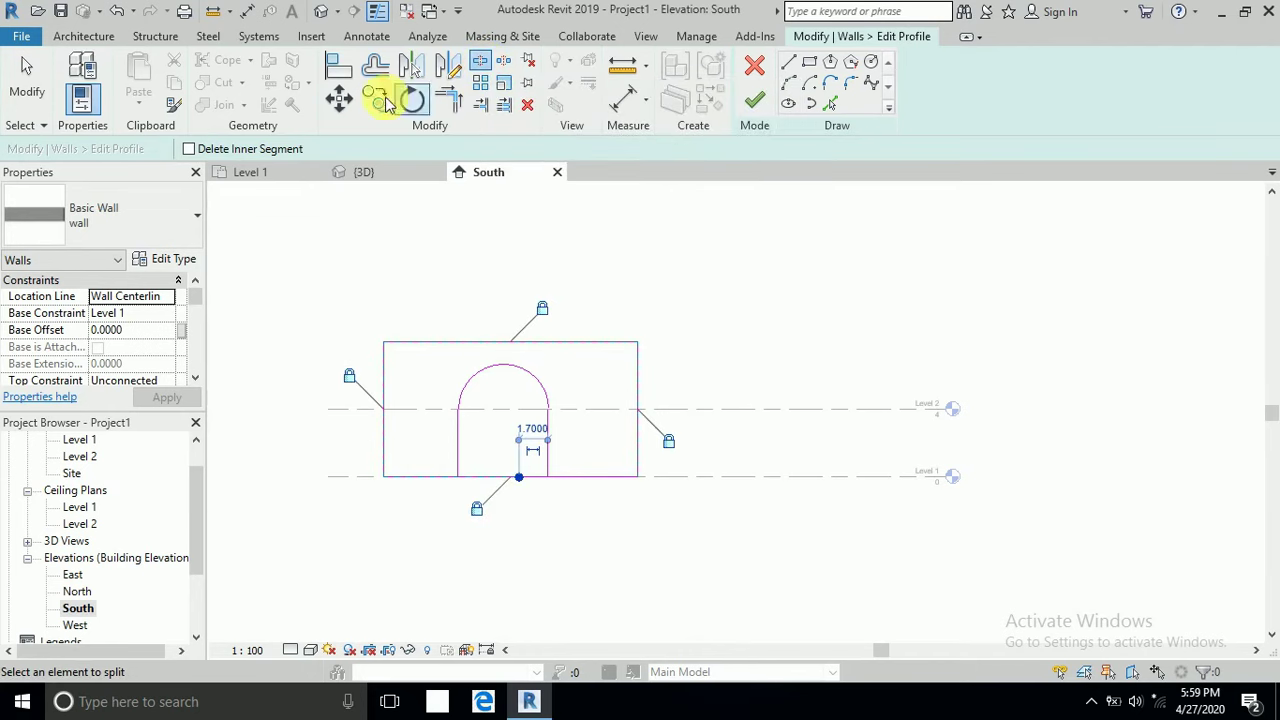
{"action": "left_click", "coordinate": [25, 66]}
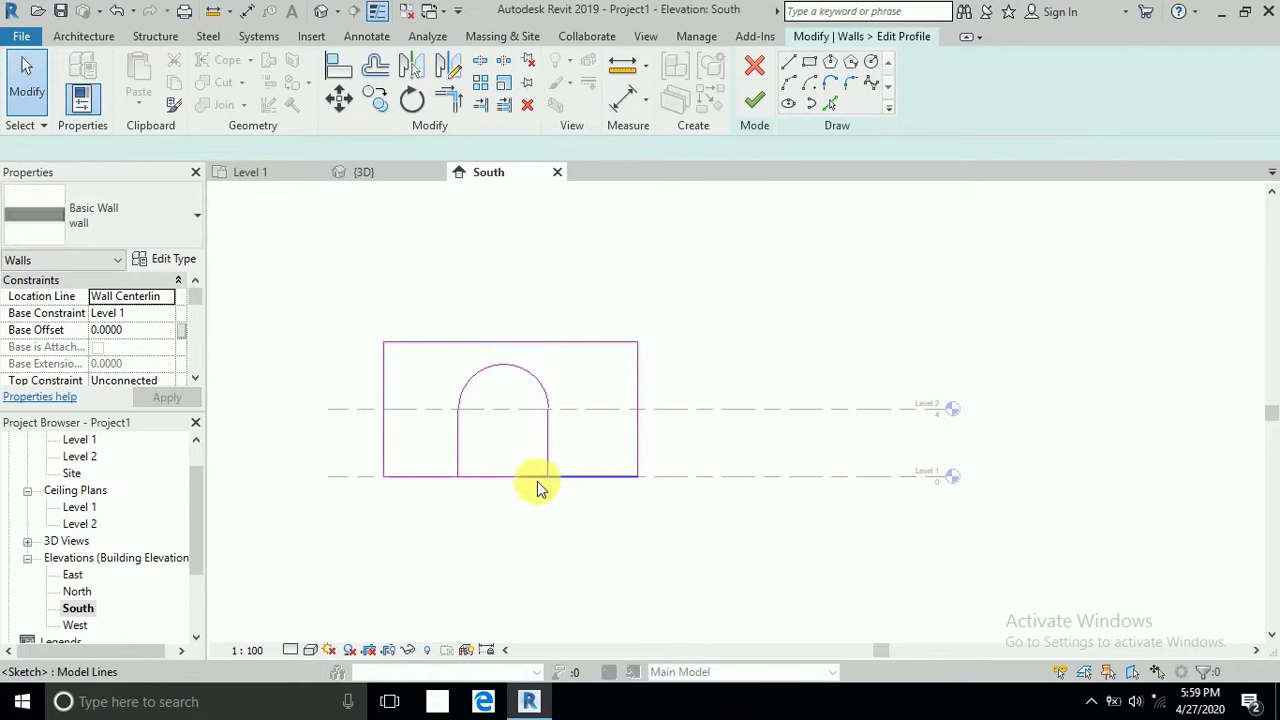
{"action": "left_click", "coordinate": [537, 477]}
{"action": "left_click", "coordinate": [449, 100]}
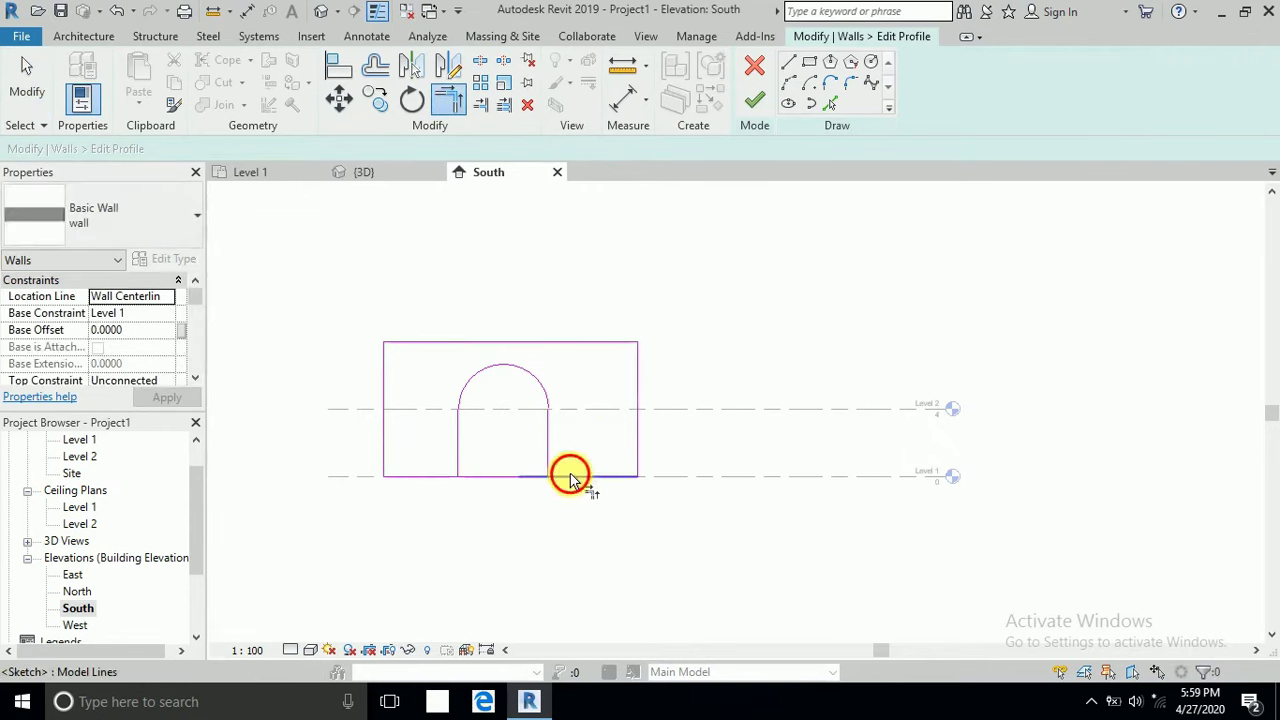
{"action": "left_click", "coordinate": [548, 458]}
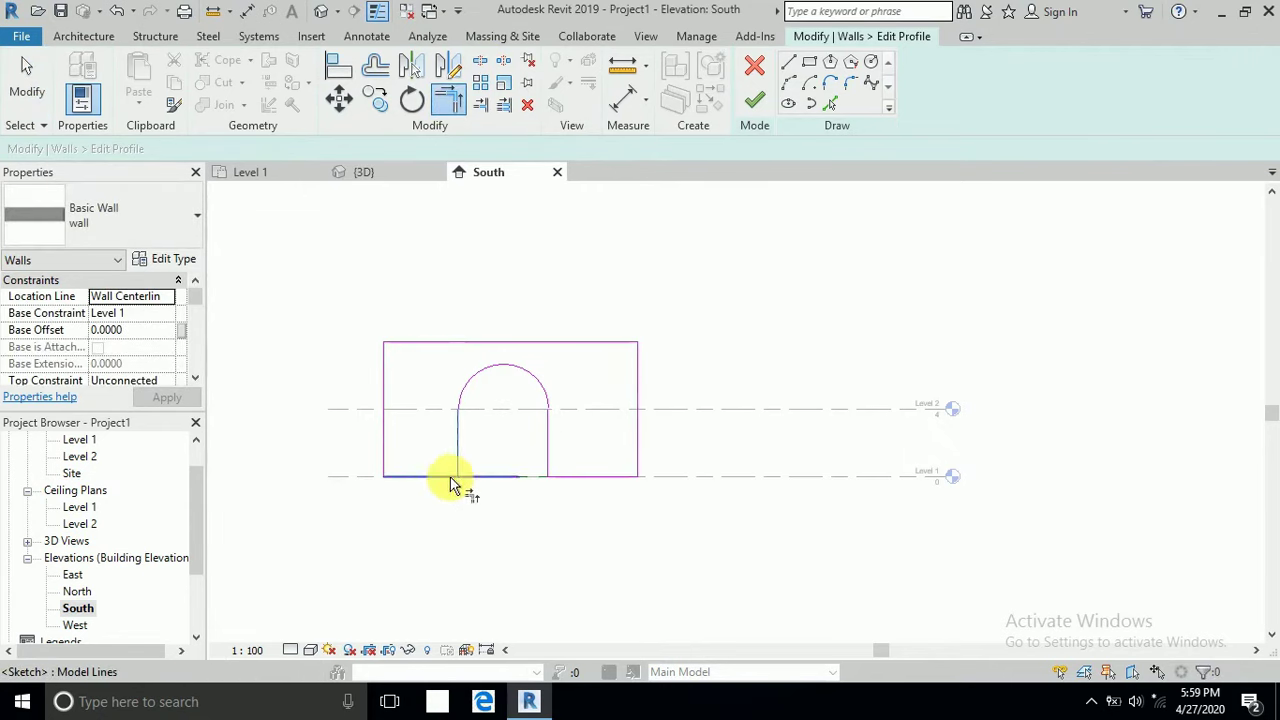
Finish the profile edit and switch the view to the Shaded visual style.
{"action": "left_click", "coordinate": [755, 100]}
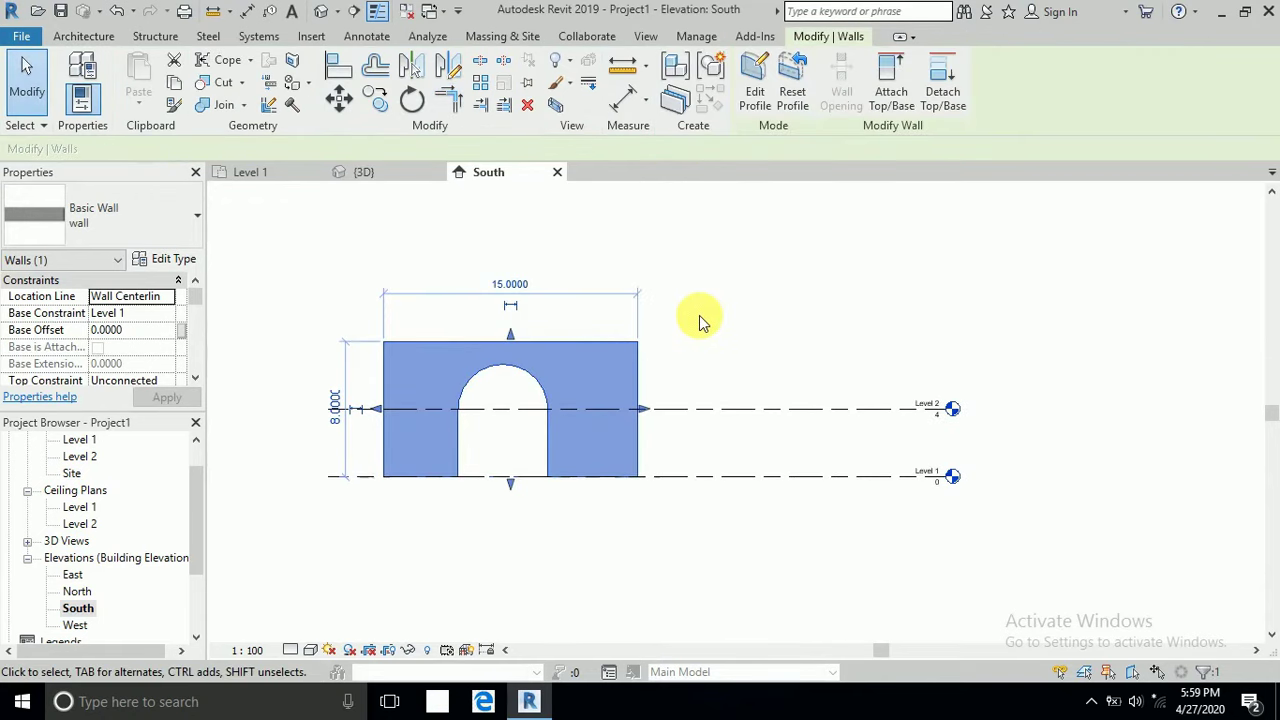
{"action": "left_click", "coordinate": [698, 318]}
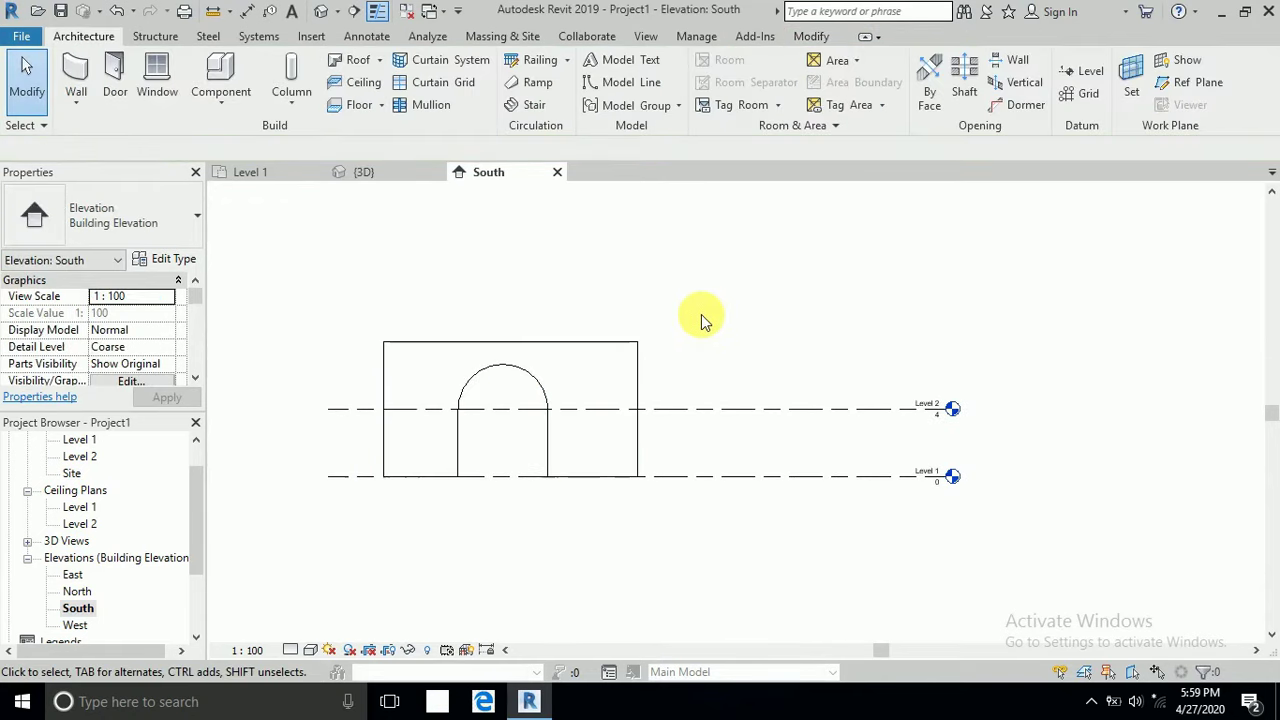
{"action": "left_click", "coordinate": [312, 652]}
{"action": "left_click", "coordinate": [343, 608]}
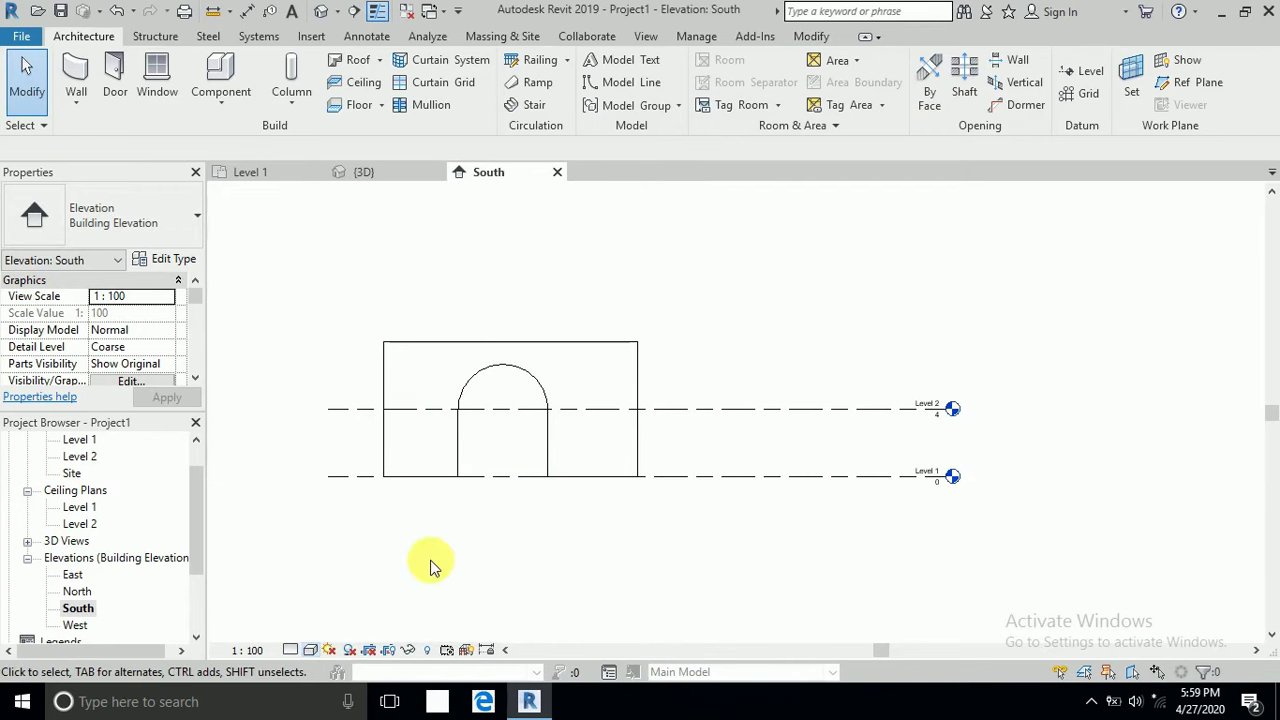
{"action": "left_click", "coordinate": [320, 12]}
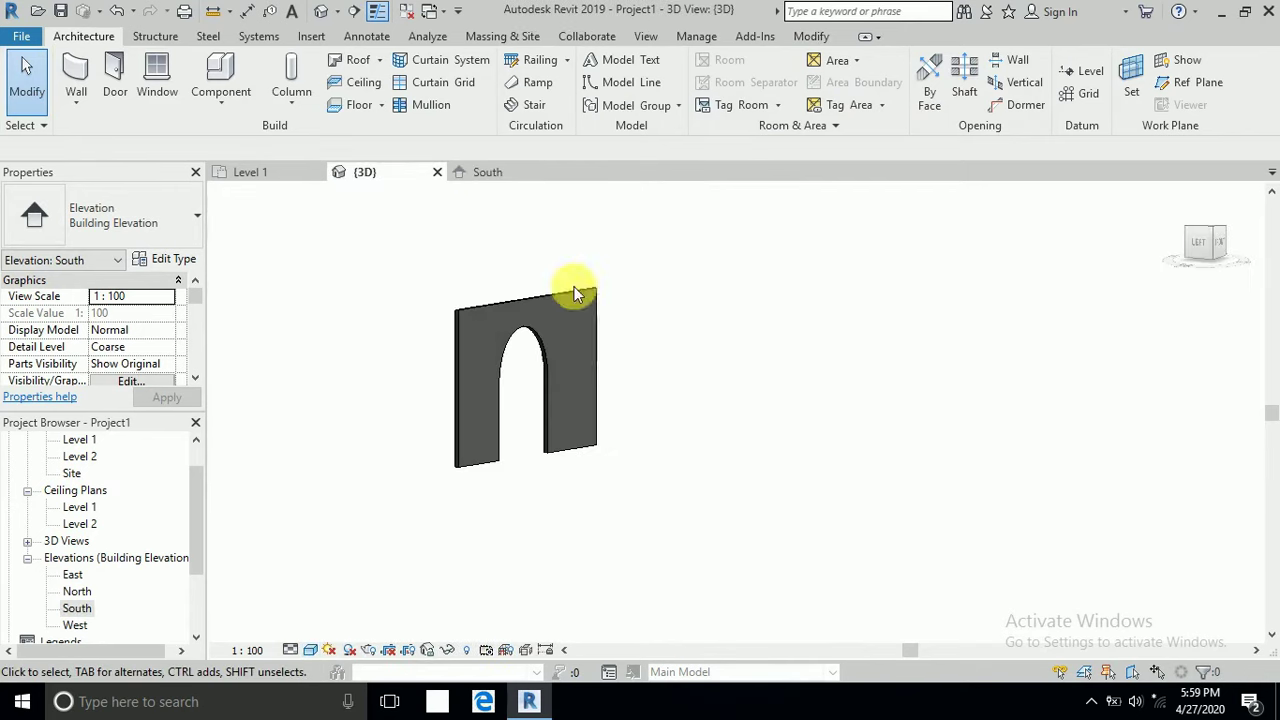
{"action": "scroll", "coordinate": [563, 477], "scroll_direction": "up", "scroll_amount": 2}
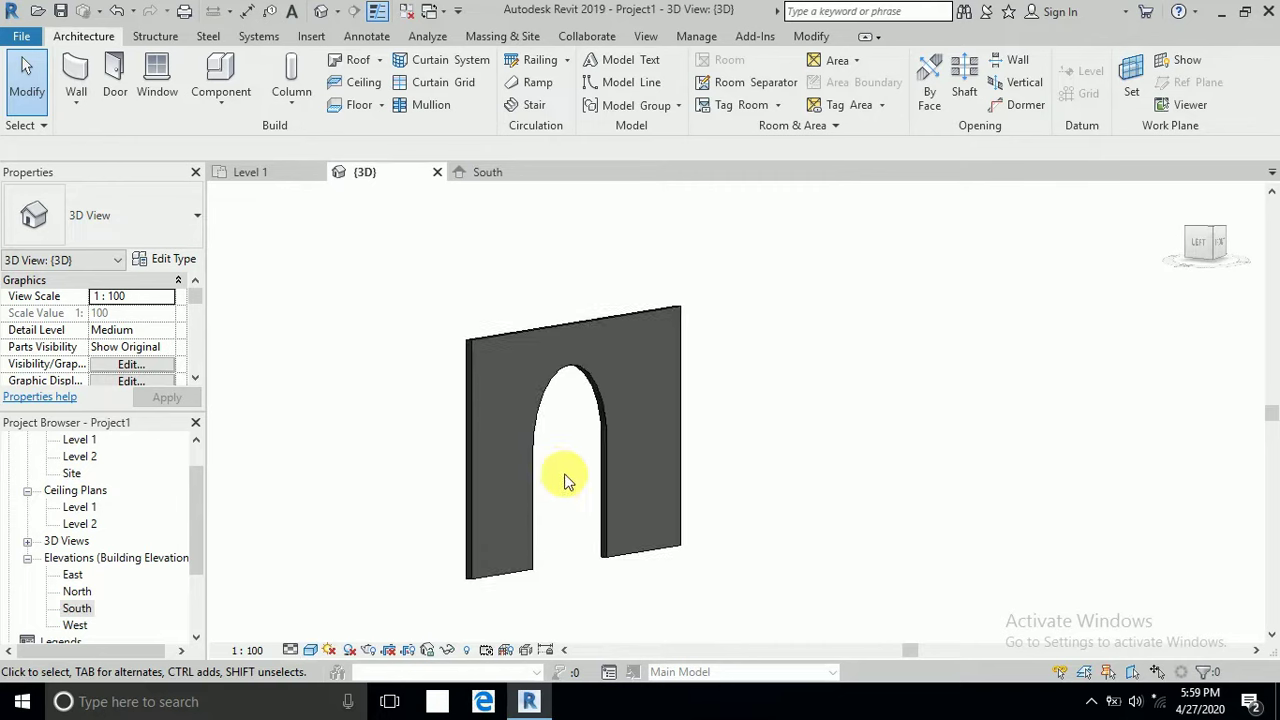
{"action": "middle_click_drag", "start_coordinate": [563, 482], "coordinate": [636, 437]}
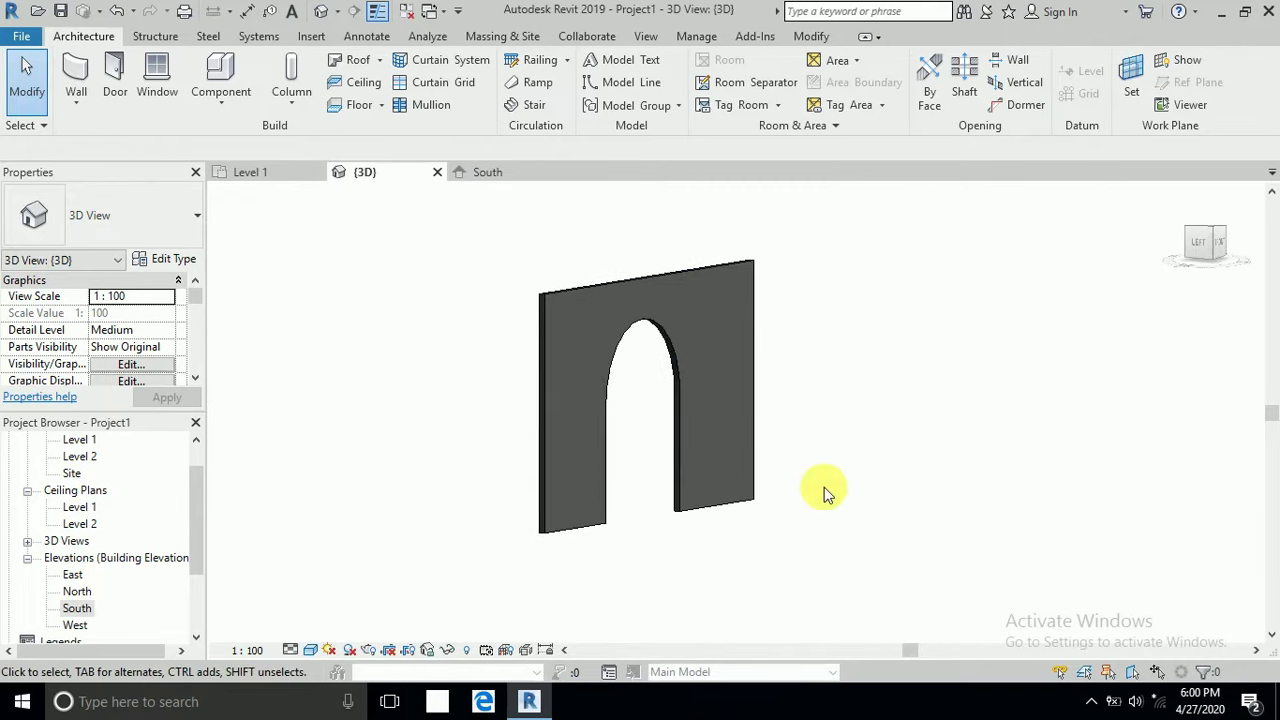
{"action": "middle_click_drag", "start_coordinate": [824, 487], "coordinate": [745, 485]}
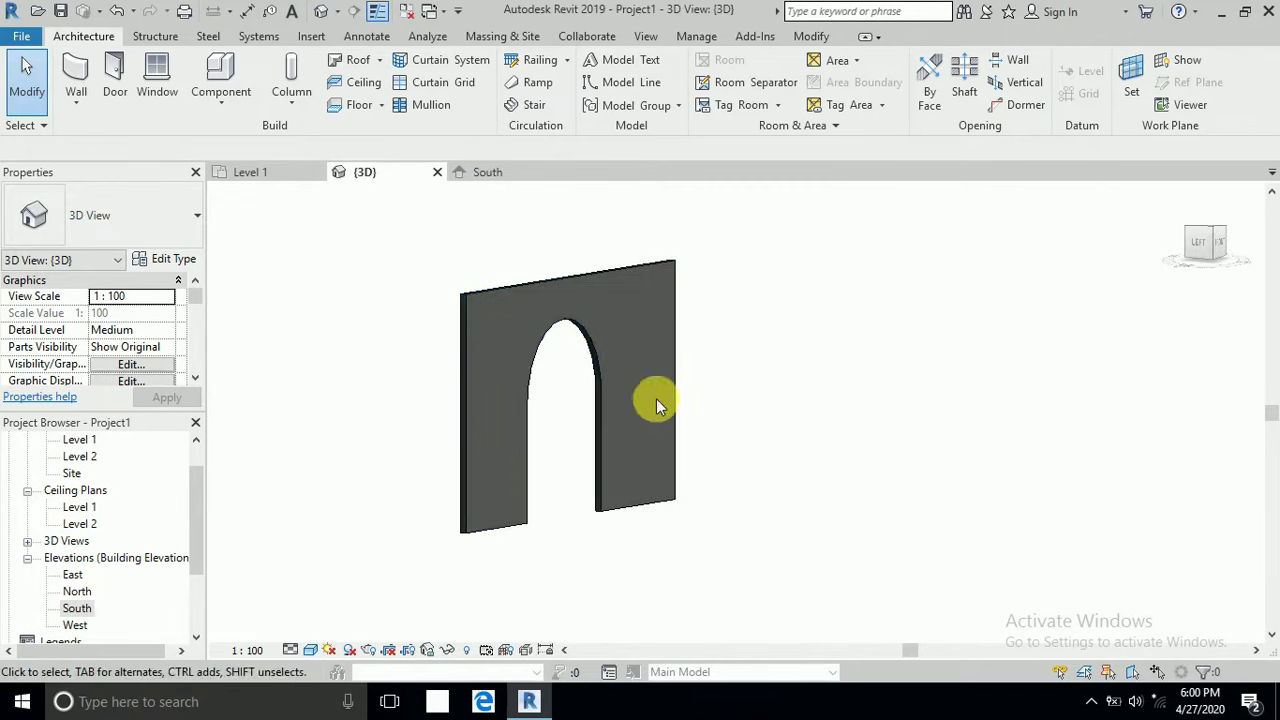
{"action": "middle_click_drag", "start_coordinate": [700, 531], "coordinate": [660, 554]}
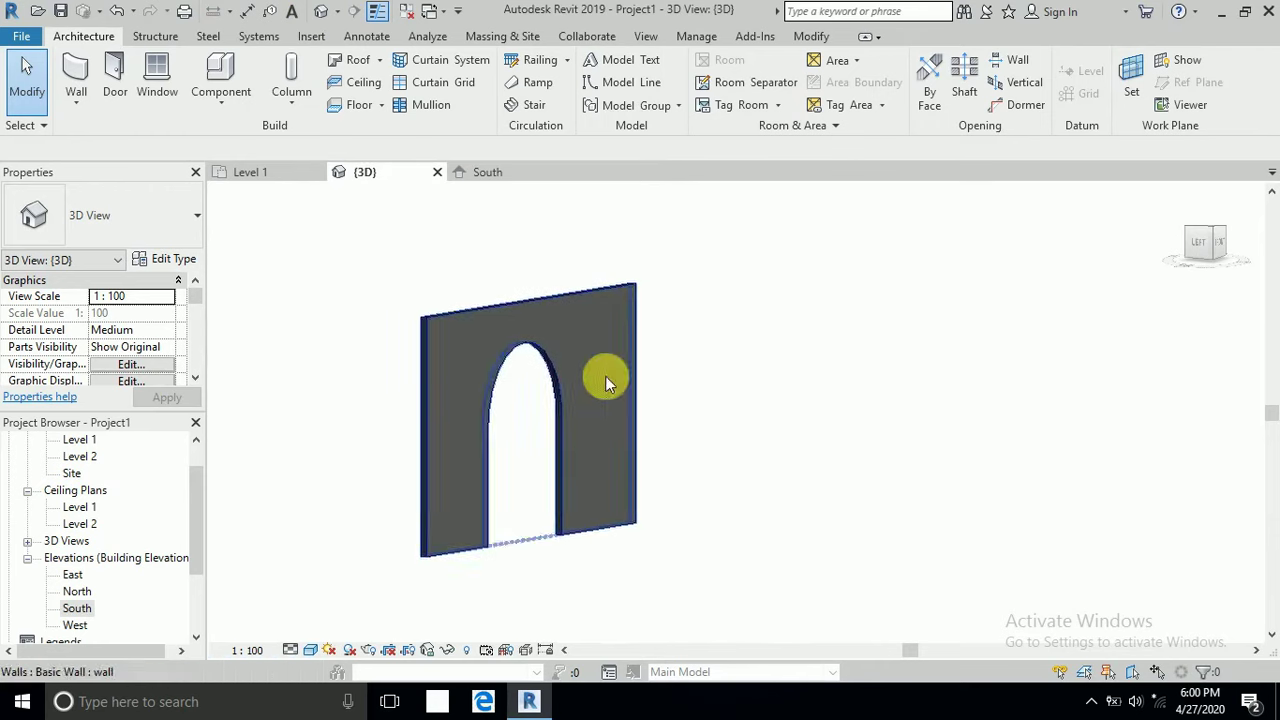
{"action": "mouse_move", "coordinate": [752, 529]}
{"action": "middle_mouse_down"}
{"action": "mouse_move", "coordinate": [724, 506]}
{"action": "mouse_move", "coordinate": [630, 546]}
{"action": "middle_mouse_up"}
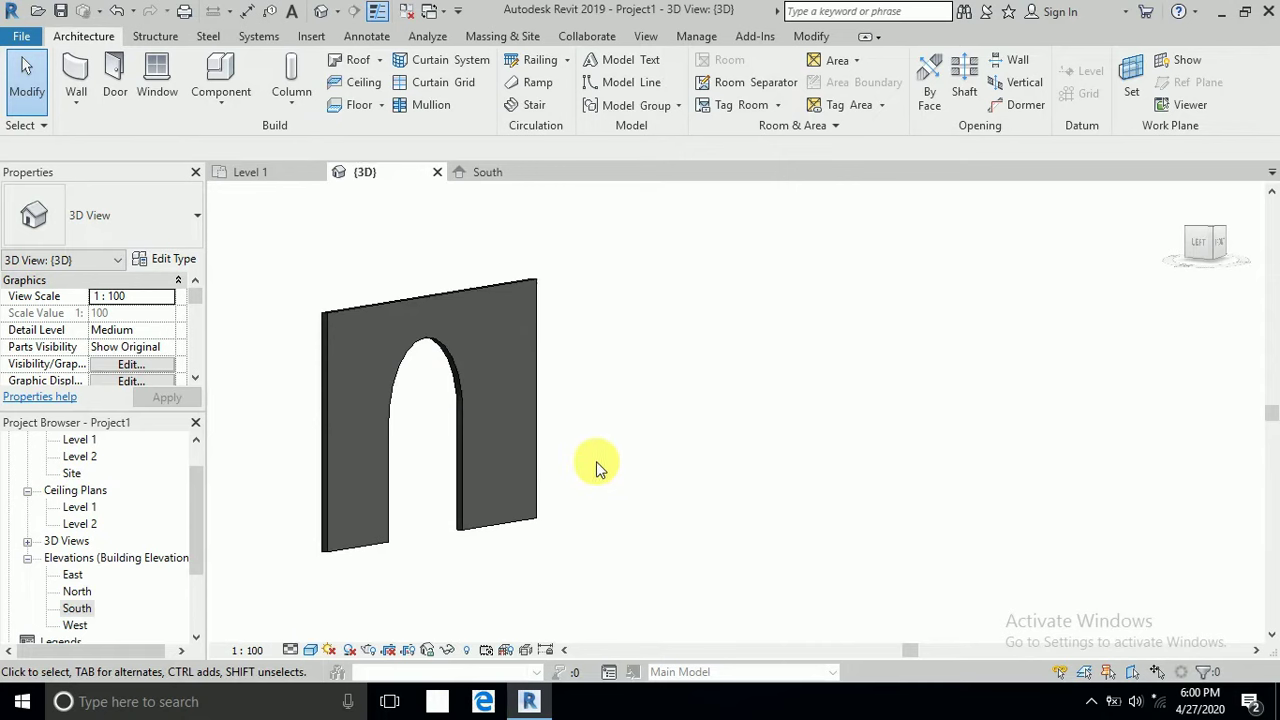
{"action": "middle_click_drag", "start_coordinate": [611, 487], "coordinate": [651, 474]}
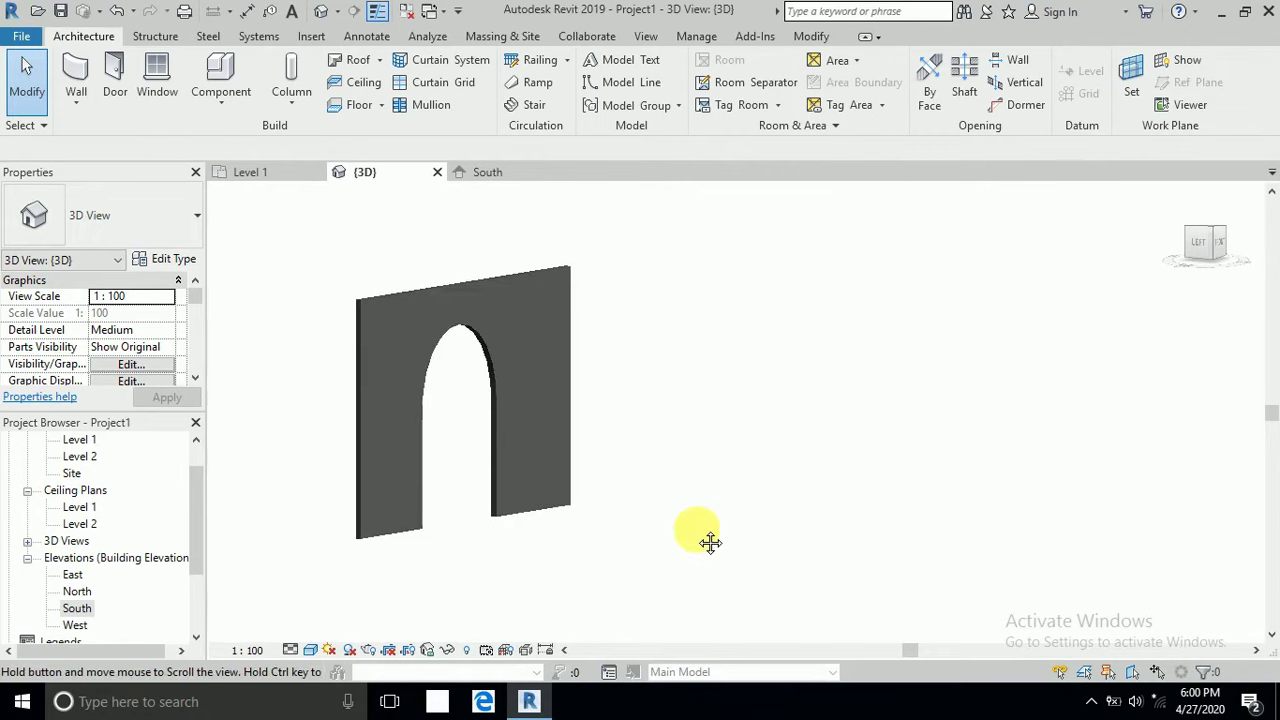
{"action": "middle_click_drag", "start_coordinate": [702, 529], "coordinate": [697, 529]}
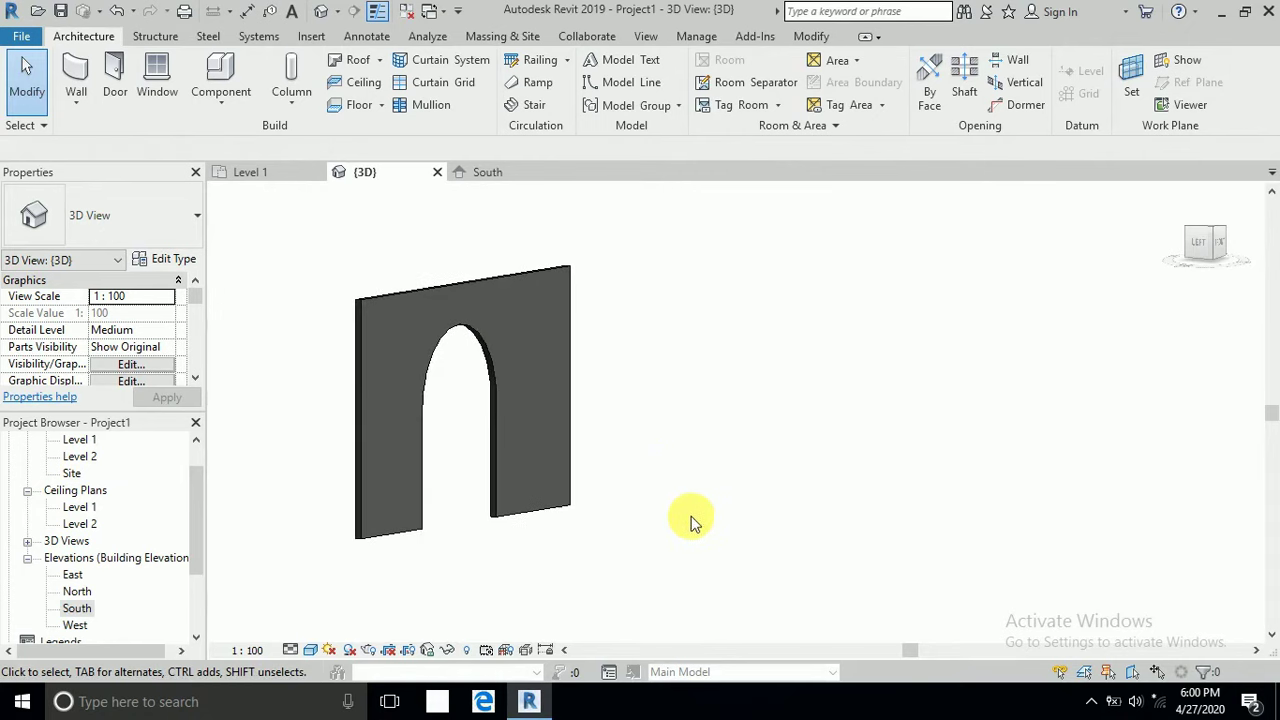
{"action": "middle_click_drag", "start_coordinate": [652, 519], "coordinate": [652, 531]}
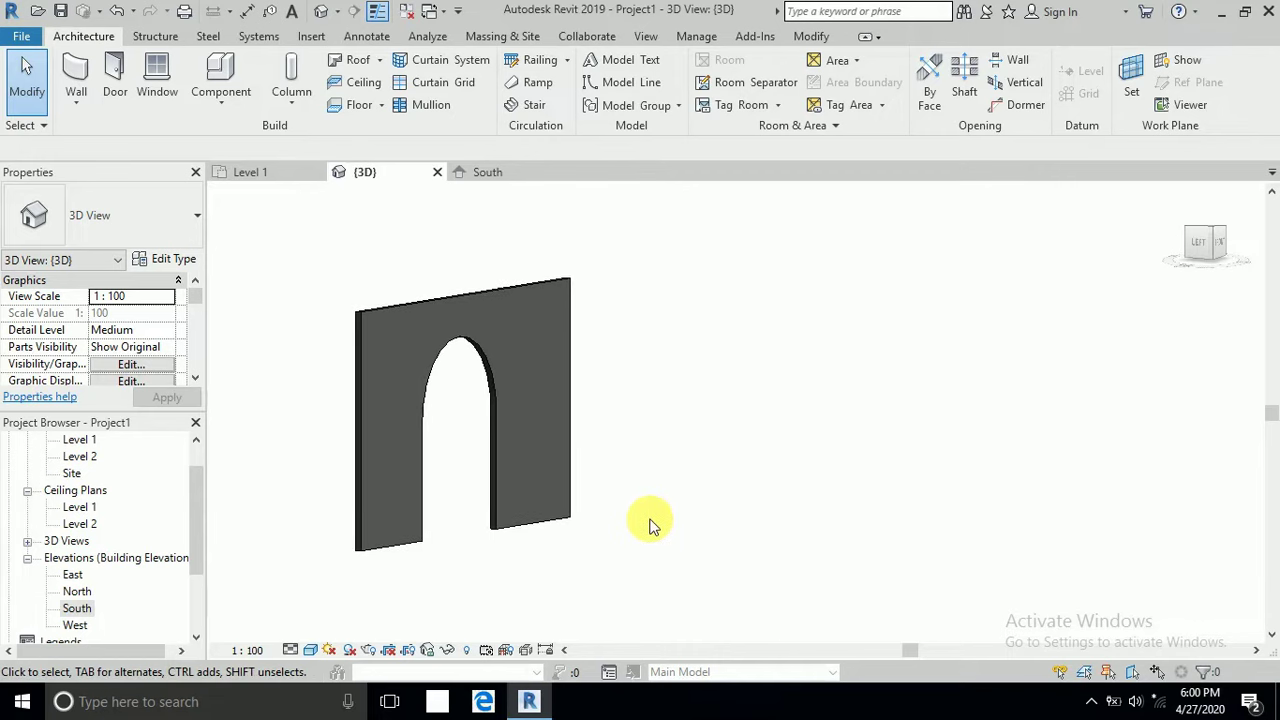
{"action": "middle_click_drag", "start_coordinate": [640, 465], "coordinate": [636, 470]}
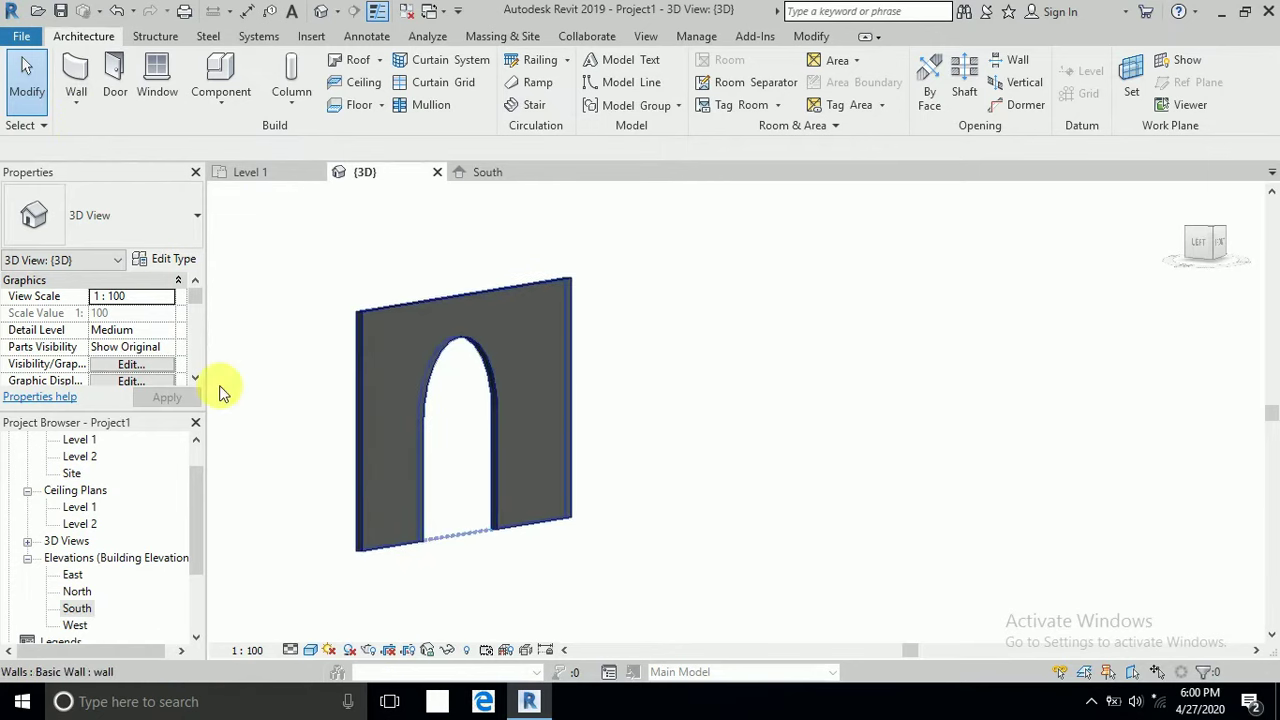
{"action": "scroll", "coordinate": [80, 470], "scroll_direction": "up", "scroll_amount": 2}
Open the Level 1 floor plan and pan to frame the walls.
{"action": "scroll", "coordinate": [86, 477], "scroll_direction": "up", "scroll_amount": 1}
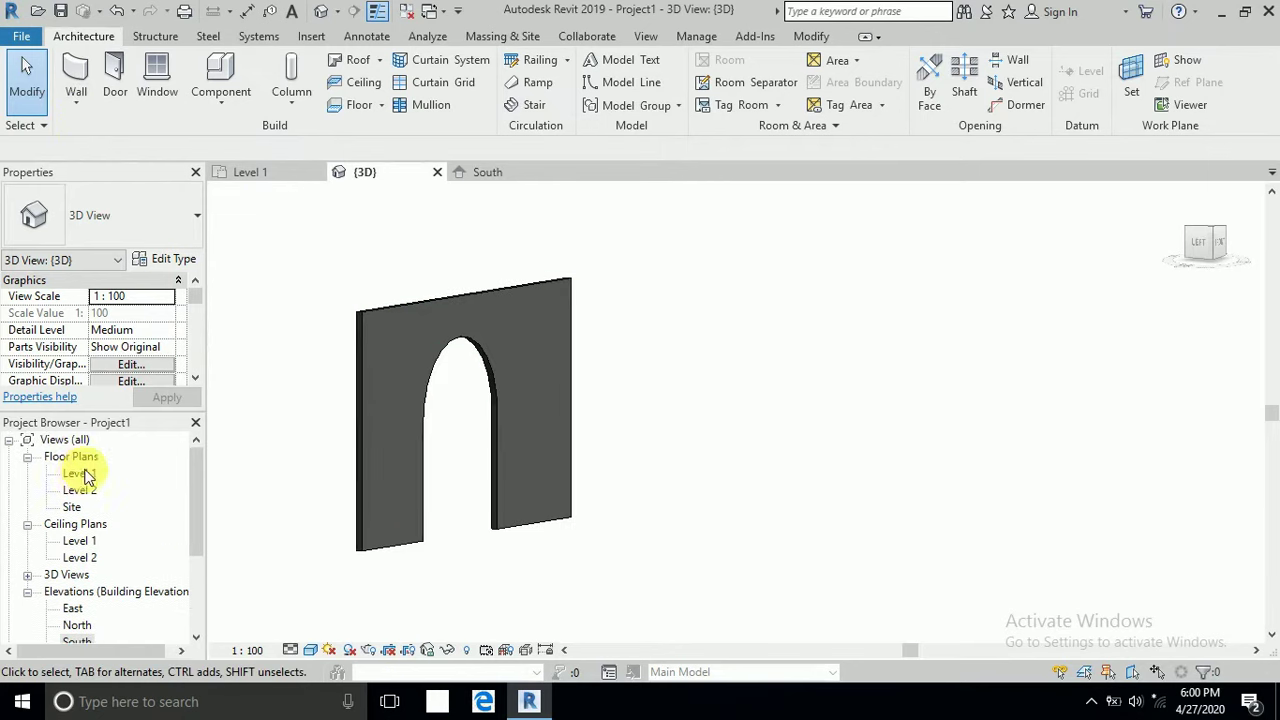
{"action": "double_click", "coordinate": [82, 474]}
{"action": "scroll", "coordinate": [620, 452], "scroll_direction": "up", "scroll_amount": 5}
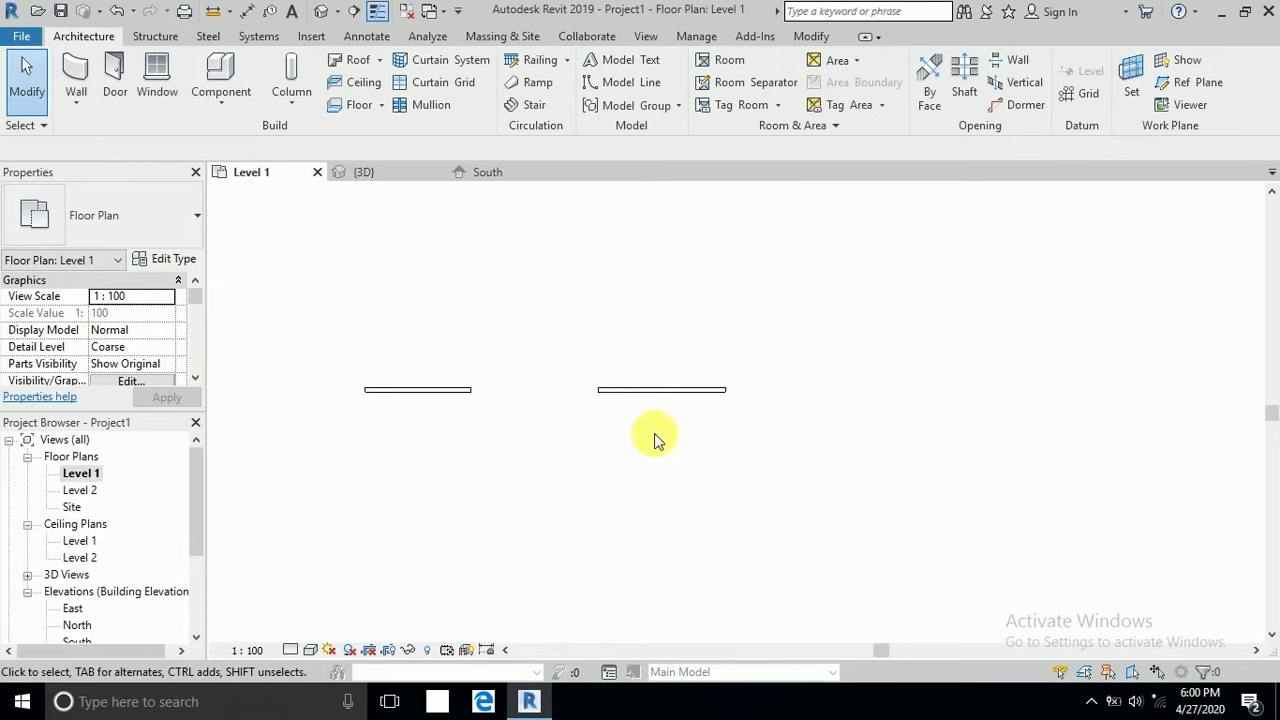
{"action": "middle_click_drag", "start_coordinate": [654, 437], "coordinate": [480, 417]}
{"action": "scroll", "coordinate": [480, 417], "scroll_direction": "down", "scroll_amount": 2}
{"action": "middle_click_drag", "start_coordinate": [568, 438], "coordinate": [507, 460]}
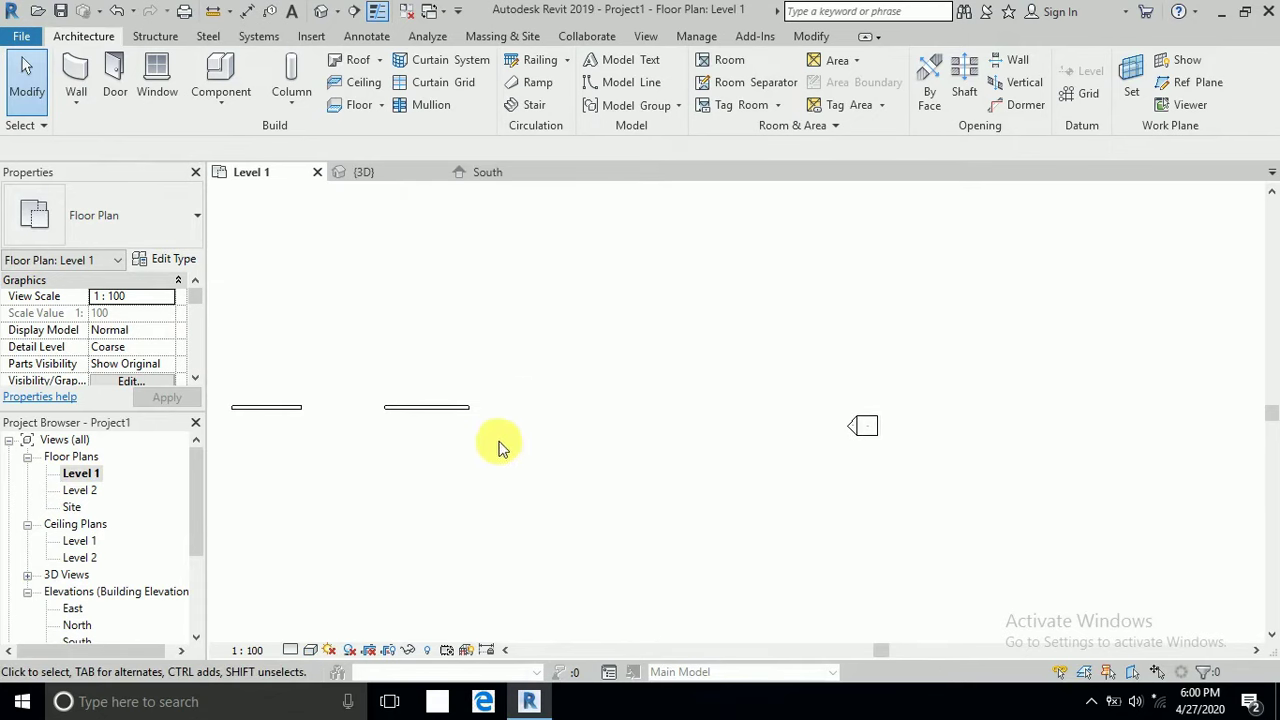
Start a Model In-Place component in the Walls category.
{"action": "left_click", "coordinate": [226, 104]}
{"action": "left_click", "coordinate": [268, 178]}
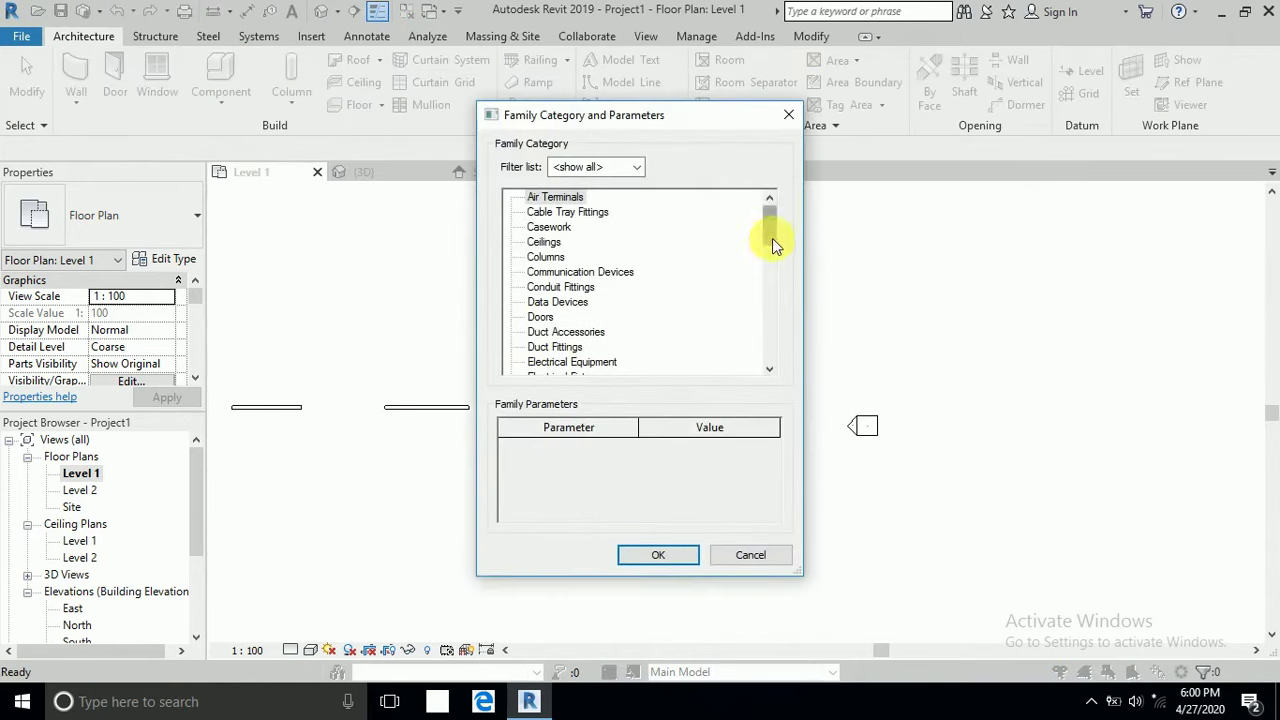
{"action": "left_click_drag", "start_coordinate": [773, 233], "coordinate": [771, 375]}
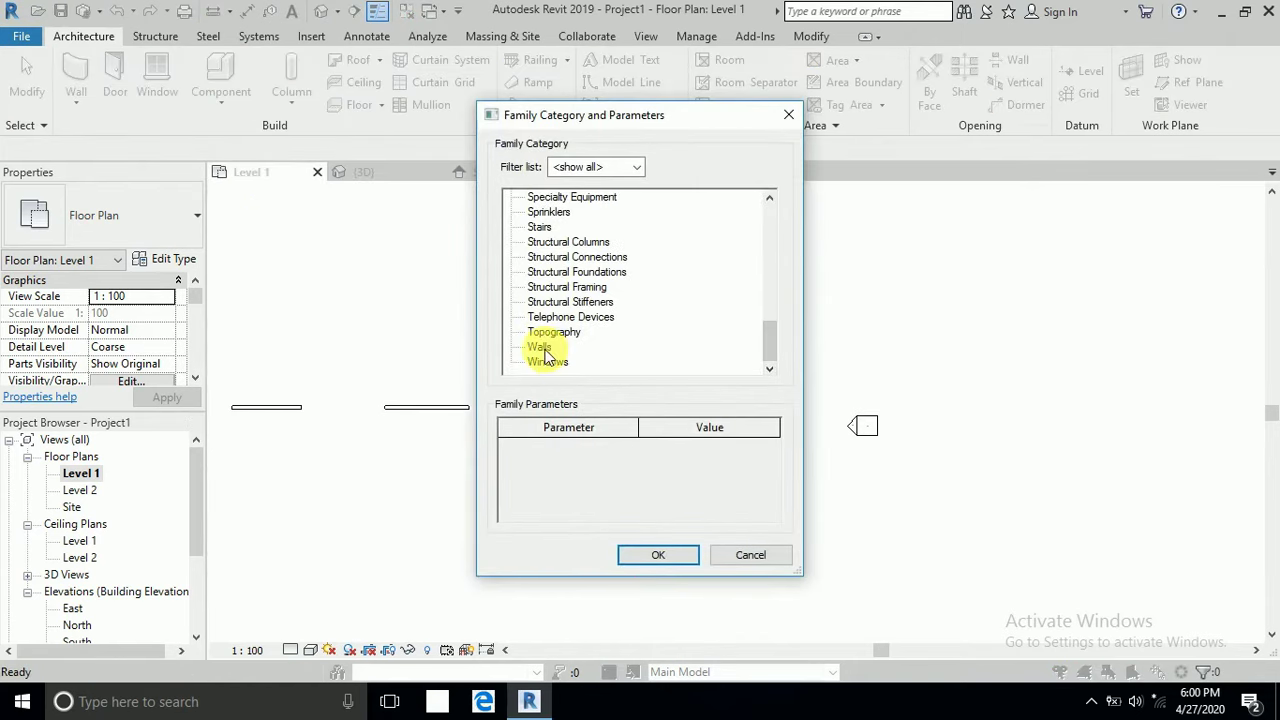
{"action": "left_click", "coordinate": [676, 562]}
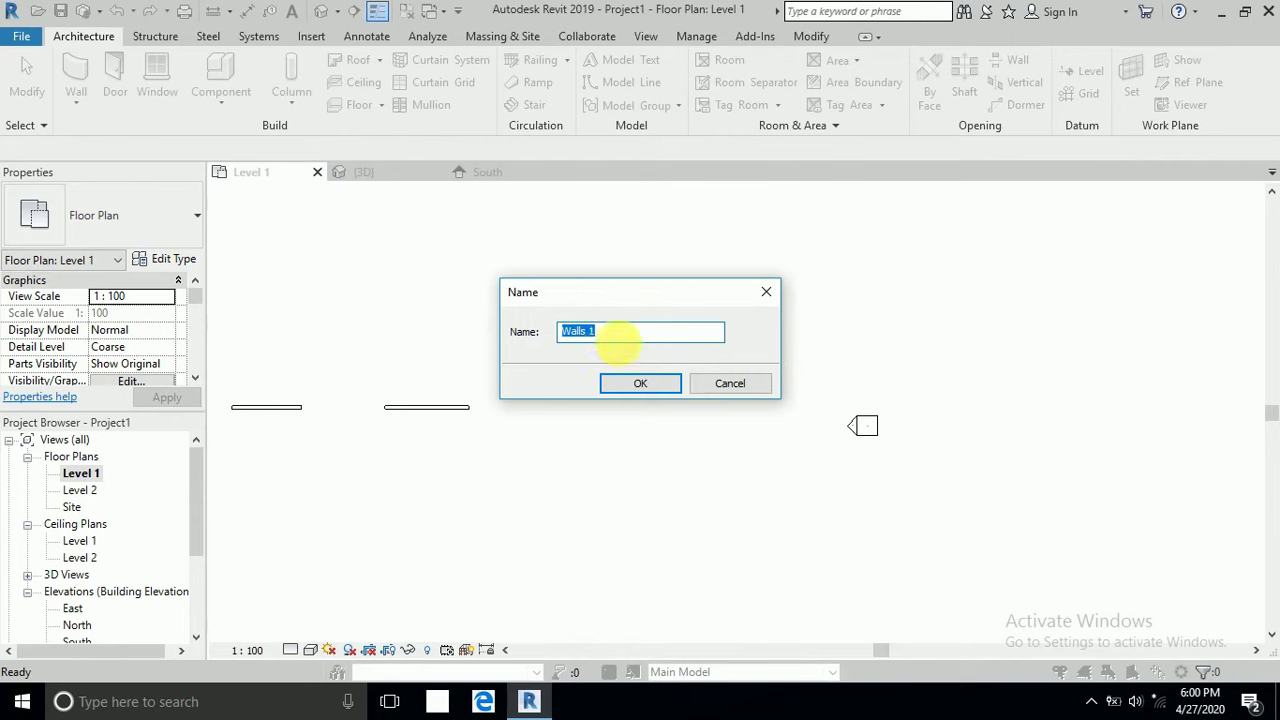
Name the in-place element 'Walls 1' and sketch a Start-End-Radius arc for its extrusion.
{"action": "left_click", "coordinate": [638, 388]}
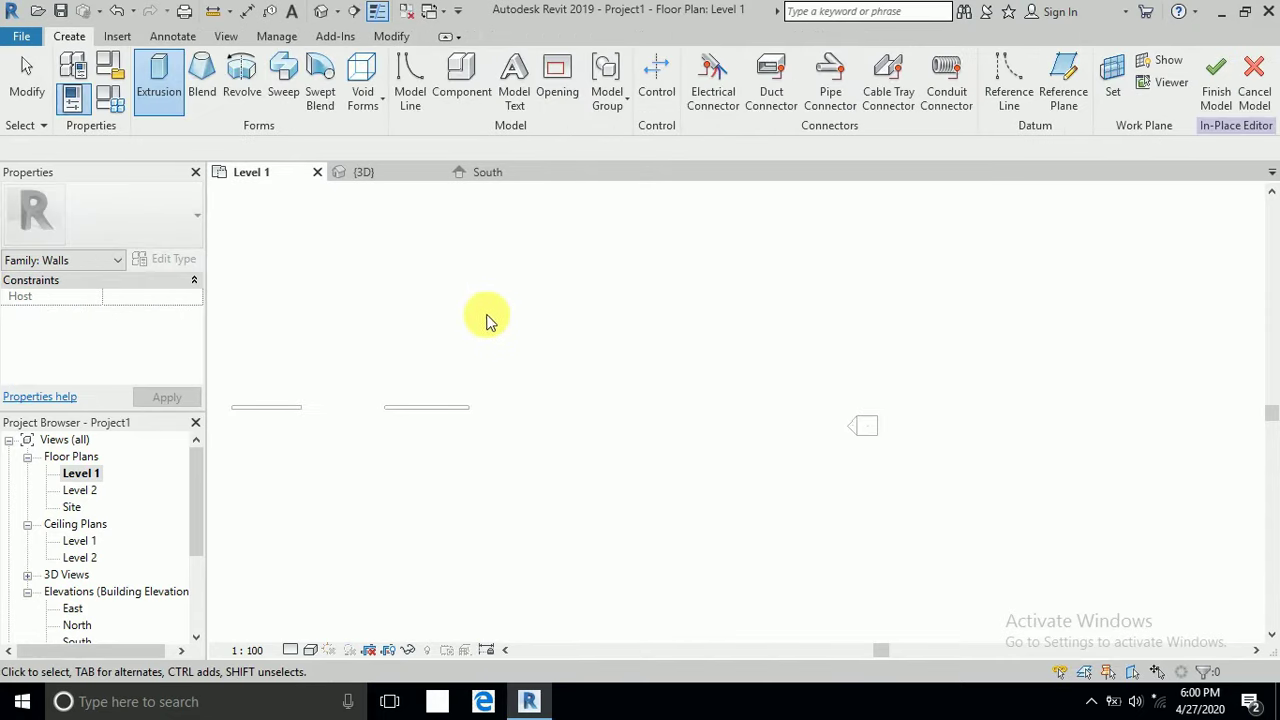
{"action": "left_click", "coordinate": [157, 80]}
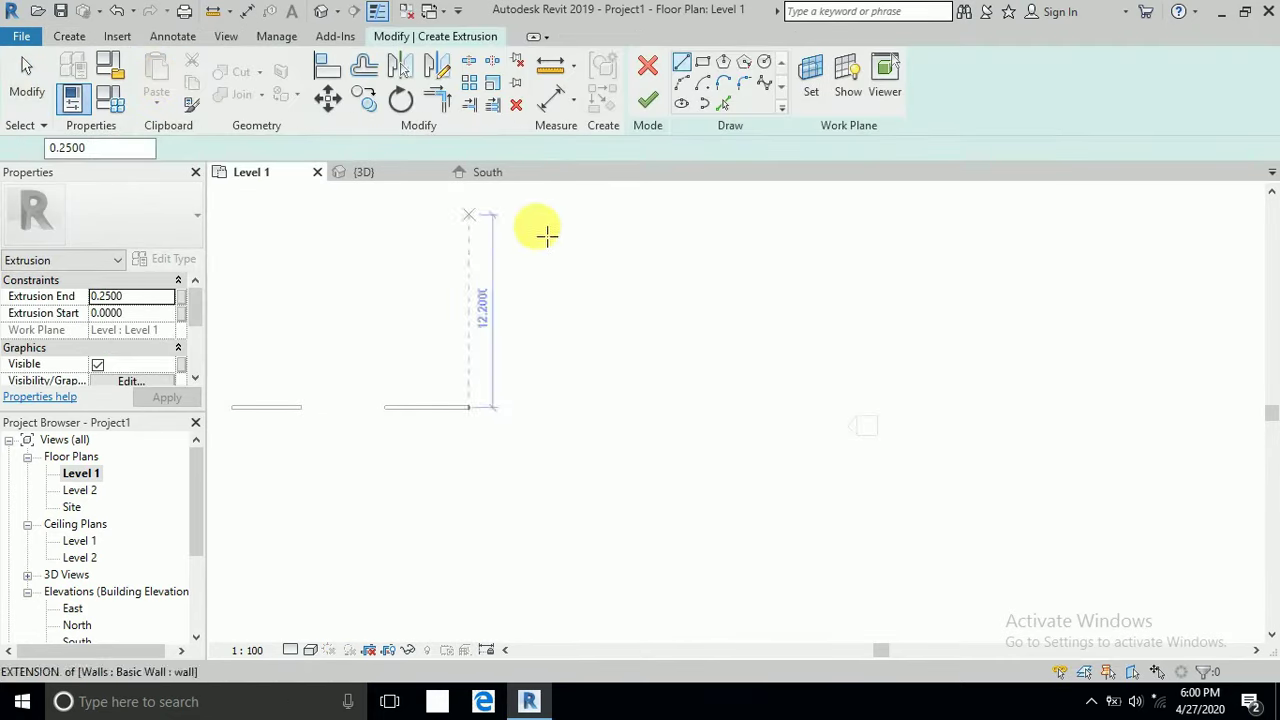
{"action": "left_click", "coordinate": [686, 88]}
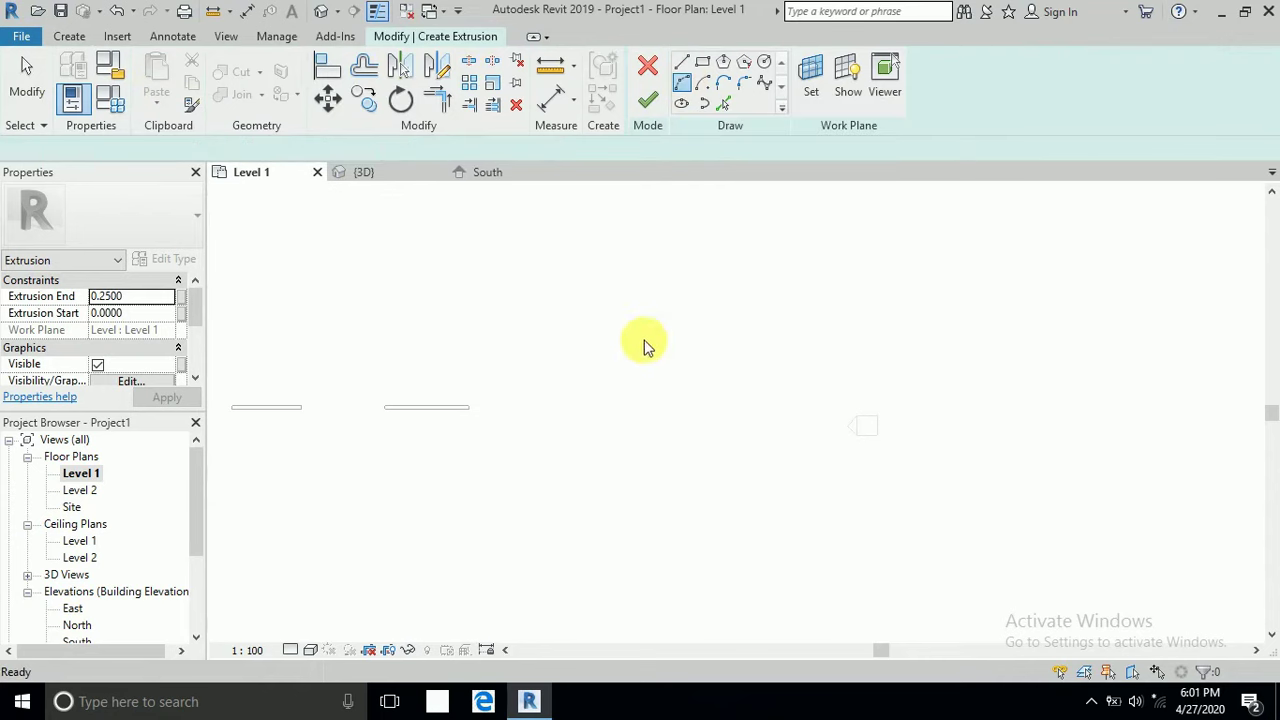
{"action": "left_click", "coordinate": [578, 409]}
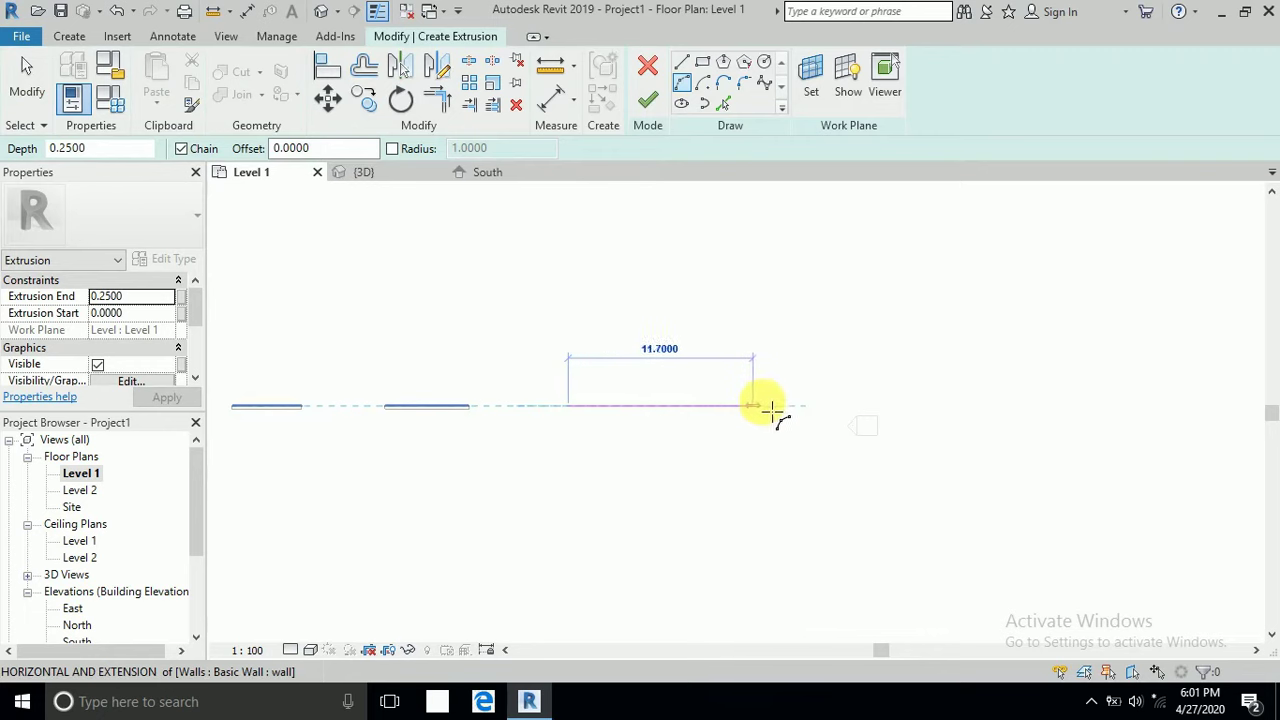
{"action": "left_click", "coordinate": [778, 409]}
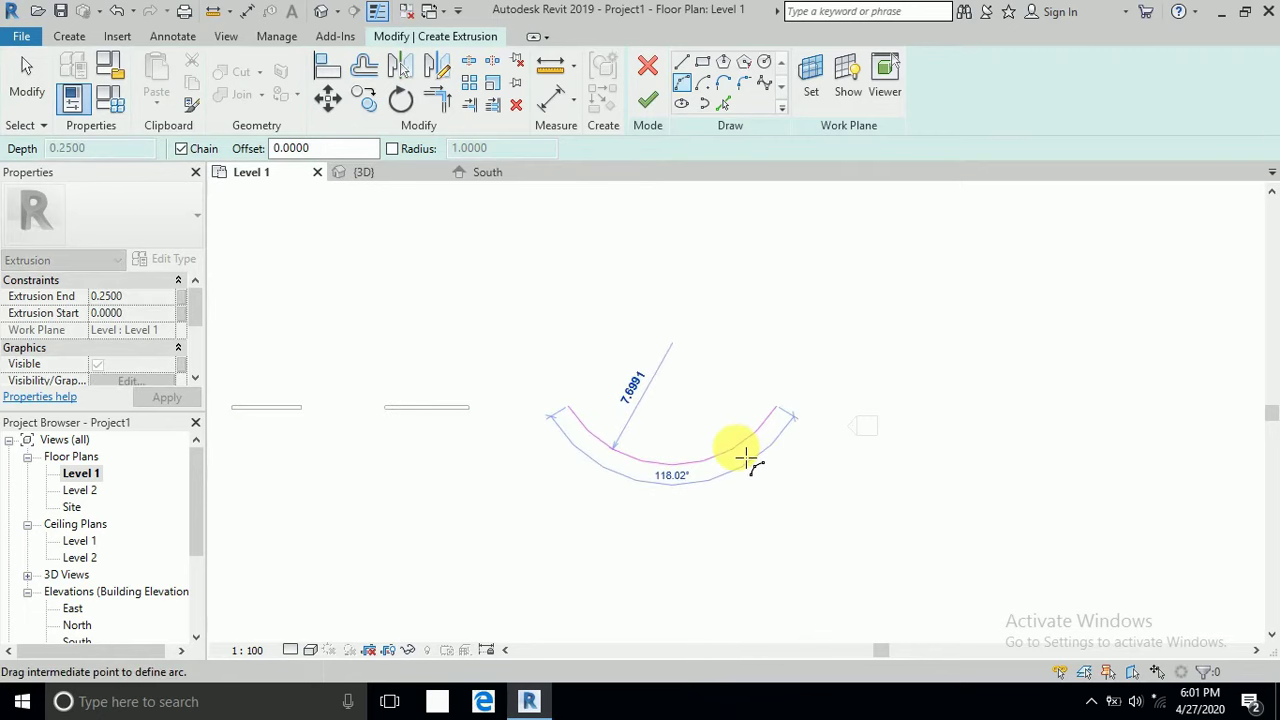
{"action": "left_click", "coordinate": [746, 457]}
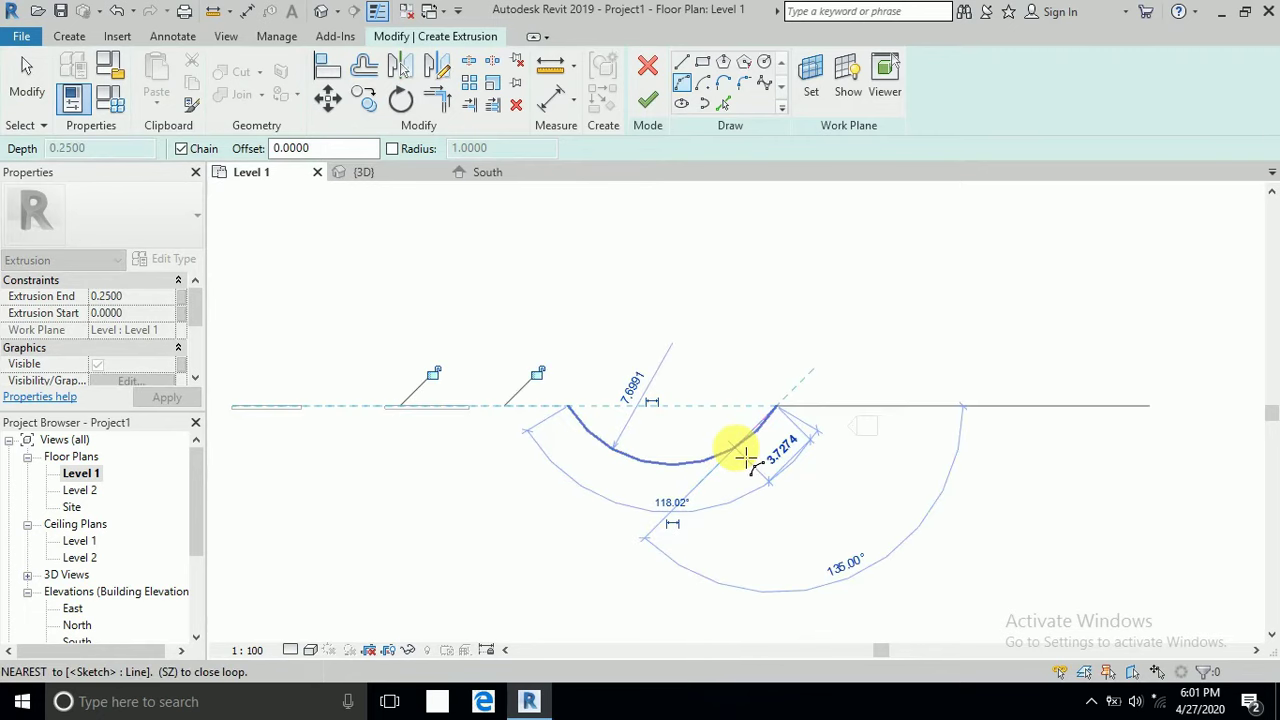
{"action": "left_click", "coordinate": [724, 105]}
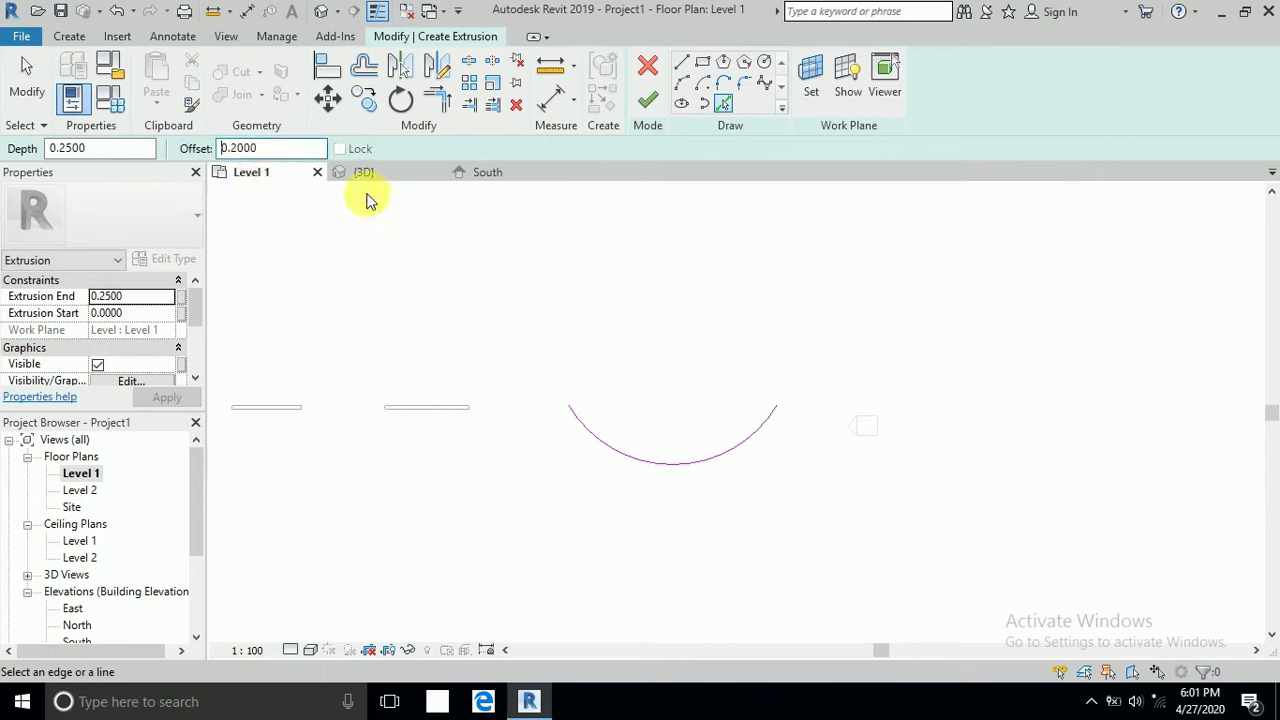
Offset the arc by 0.4 to form the band's second curved edge.
{"action": "left_click_drag", "start_coordinate": [300, 149], "coordinate": [240, 148]}
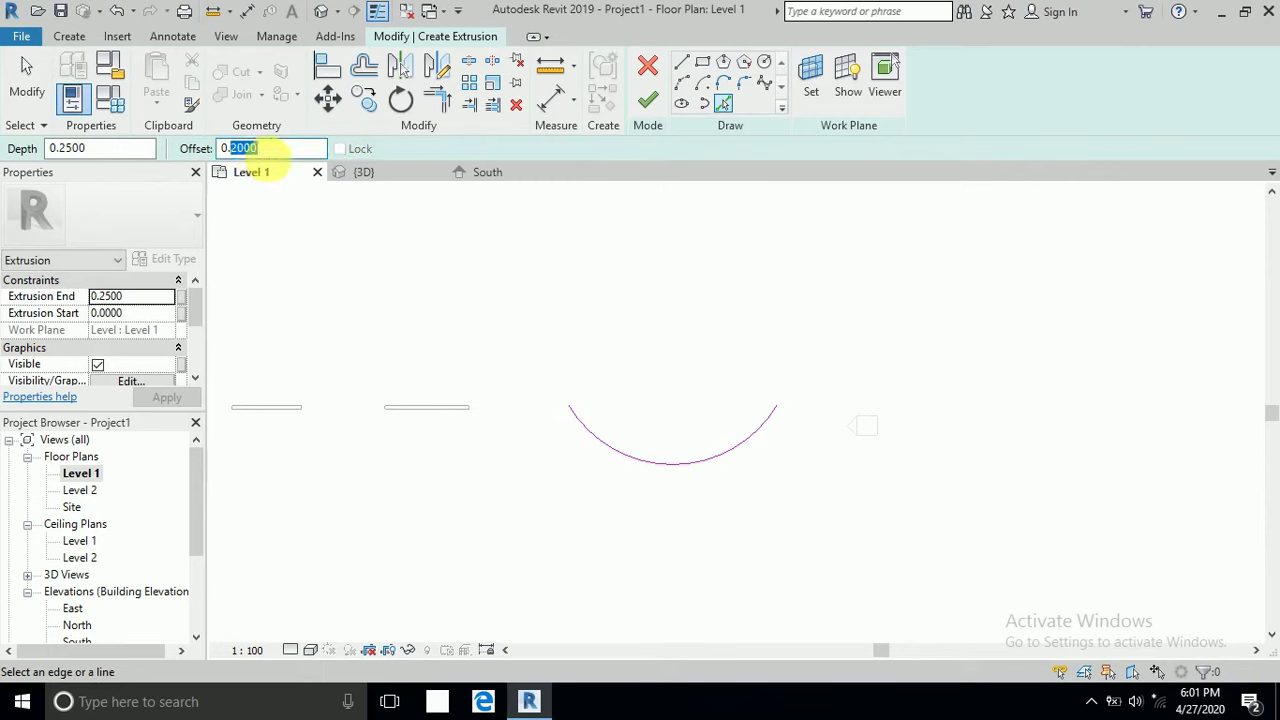
{"action": "type", "text": "4000"}
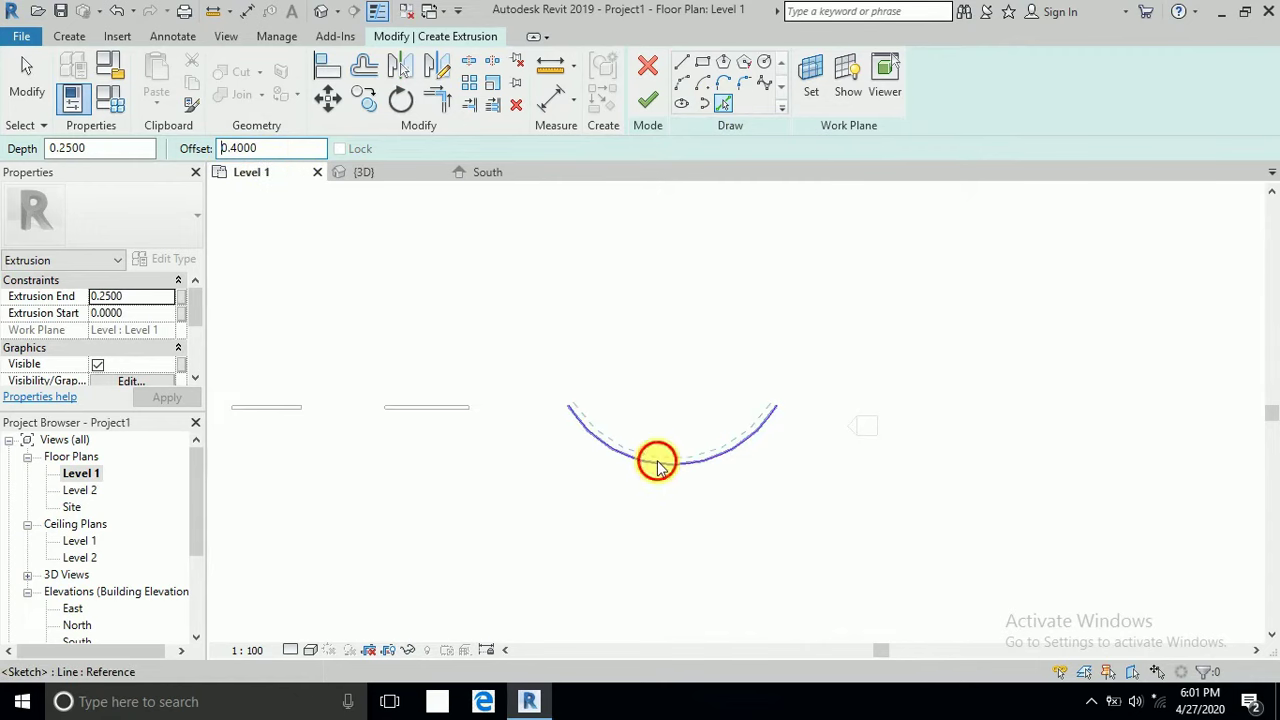
{"action": "left_click", "coordinate": [657, 463]}
Close both ends of the curved band with straight sketch lines.
{"action": "left_click", "coordinate": [681, 65]}
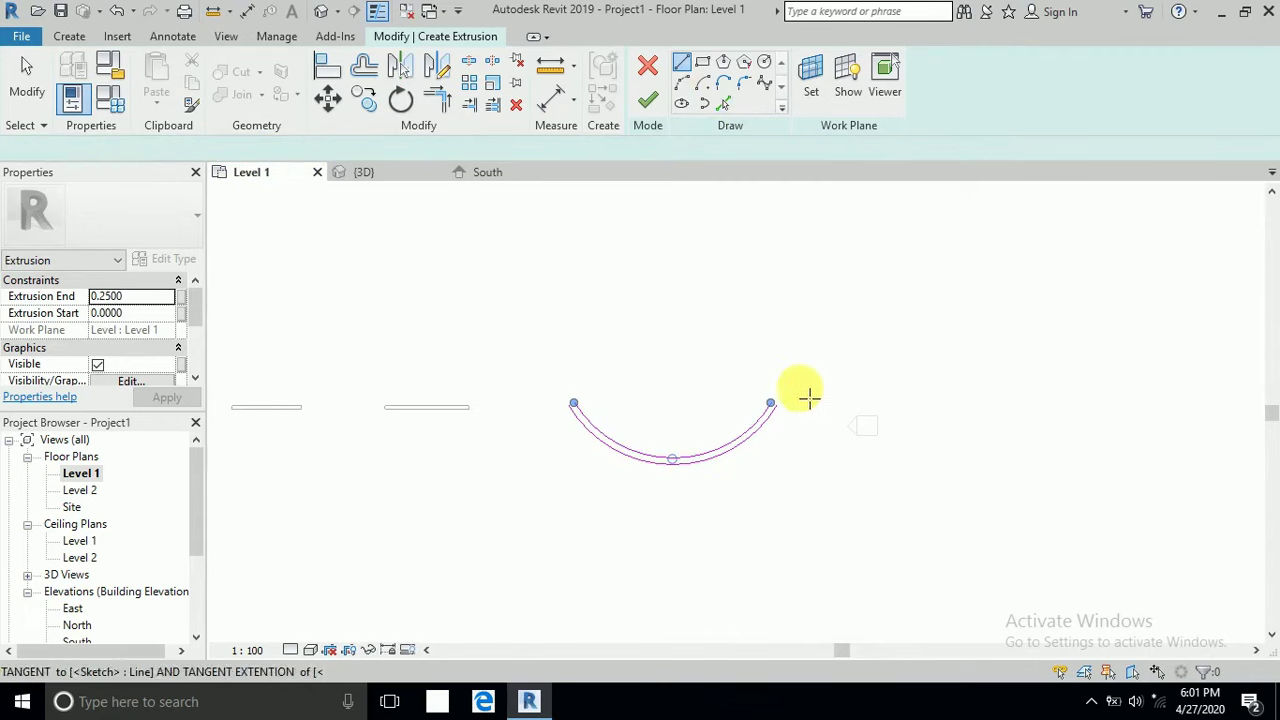
{"action": "left_click", "coordinate": [800, 400]}
{"action": "scroll", "coordinate": [789, 420], "scroll_direction": "up", "scroll_amount": 3}
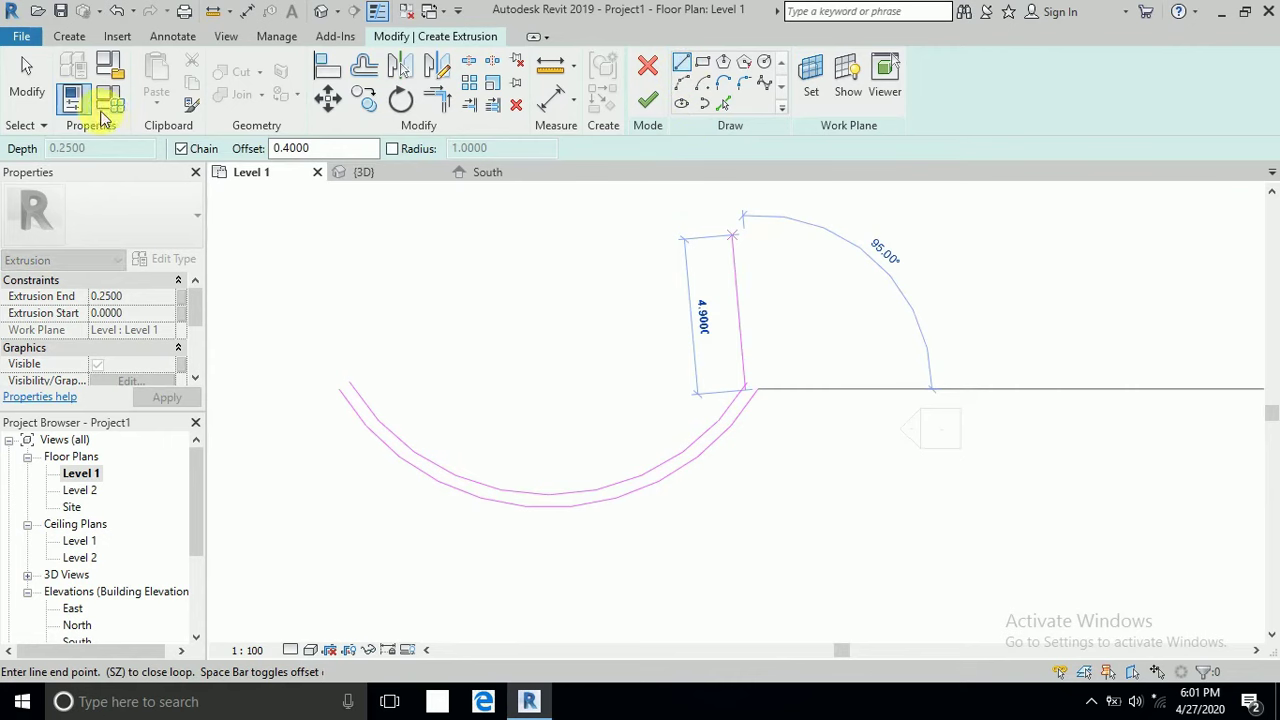
{"action": "key", "text": "Escape"}
{"action": "key", "text": "Escape"}
{"action": "left_click", "coordinate": [681, 62]}
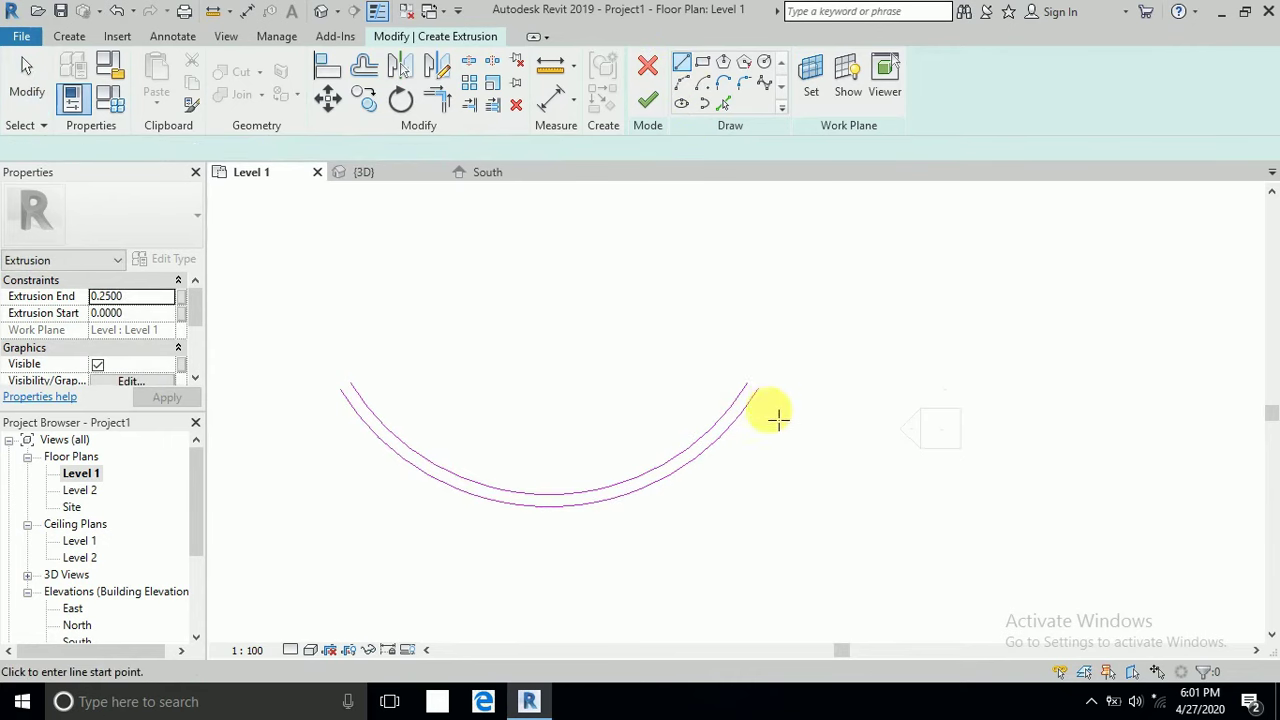
{"action": "scroll", "coordinate": [760, 390], "scroll_direction": "up", "scroll_amount": 2}
{"action": "left_click", "coordinate": [748, 366]}
{"action": "key", "text": "Escape"}
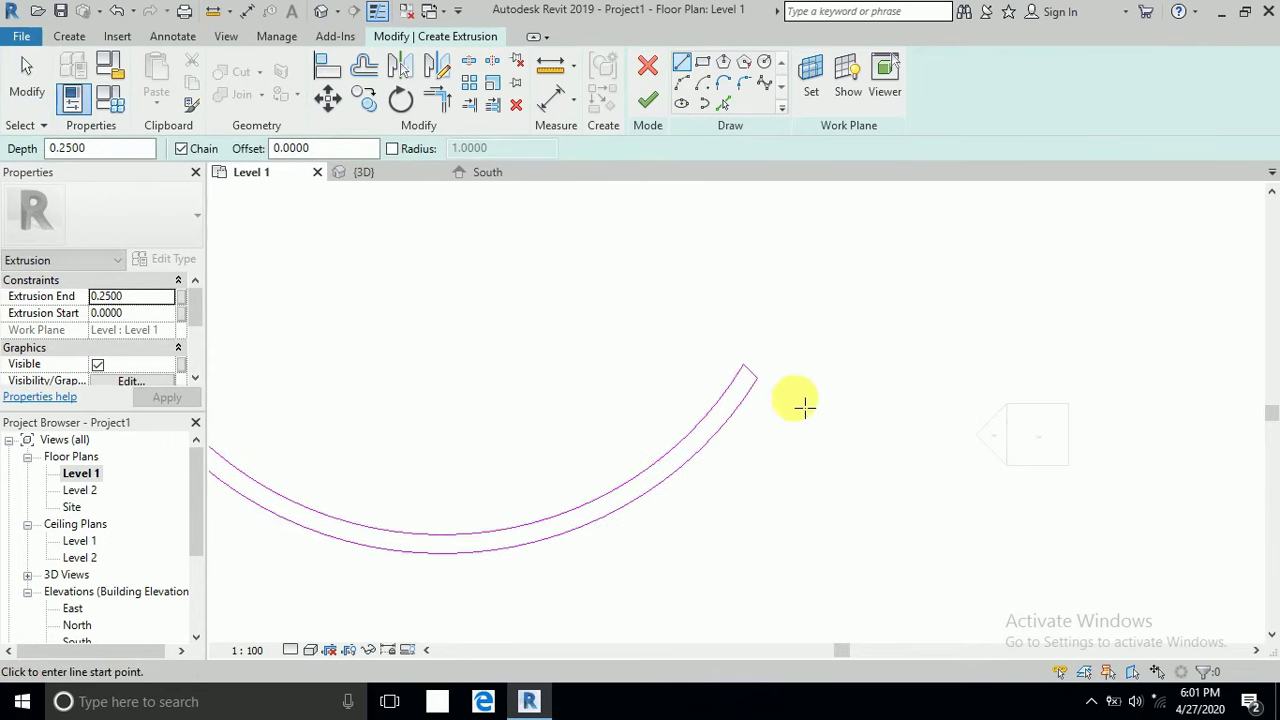
{"action": "middle_click_drag", "start_coordinate": [800, 400], "coordinate": [1080, 410]}
{"action": "left_click", "coordinate": [421, 393]}
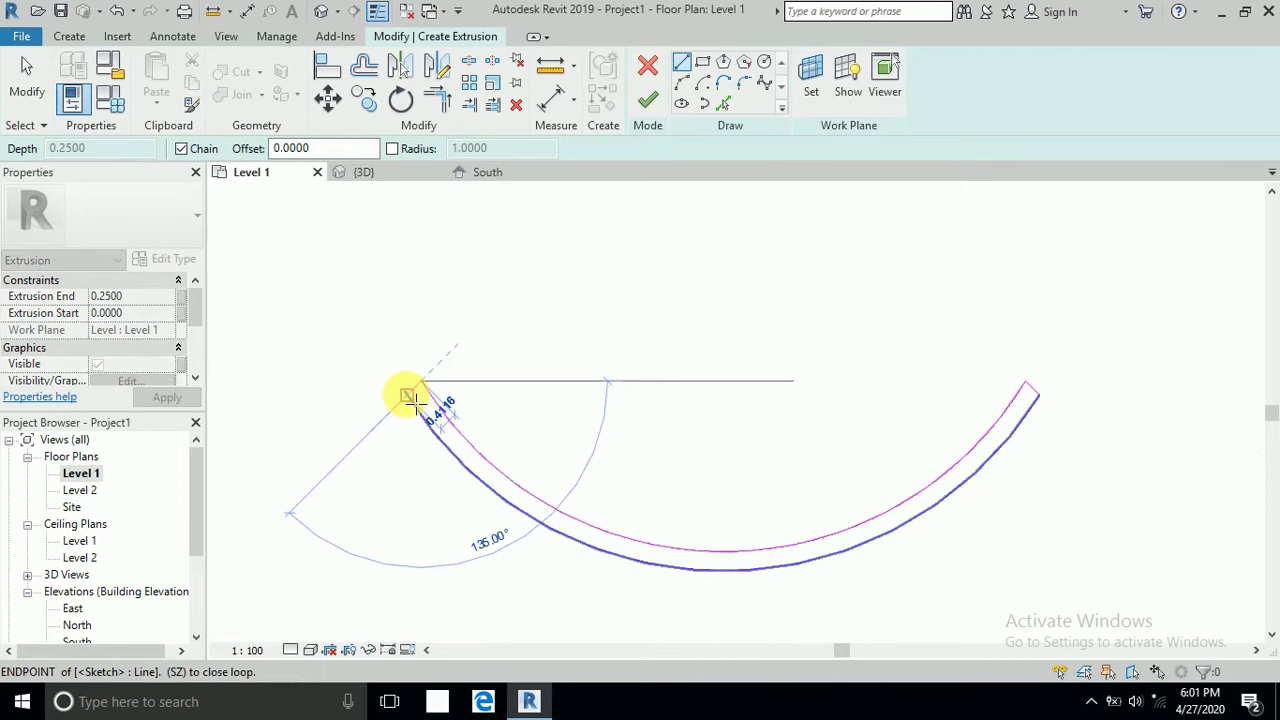
{"action": "left_click", "coordinate": [409, 394]}
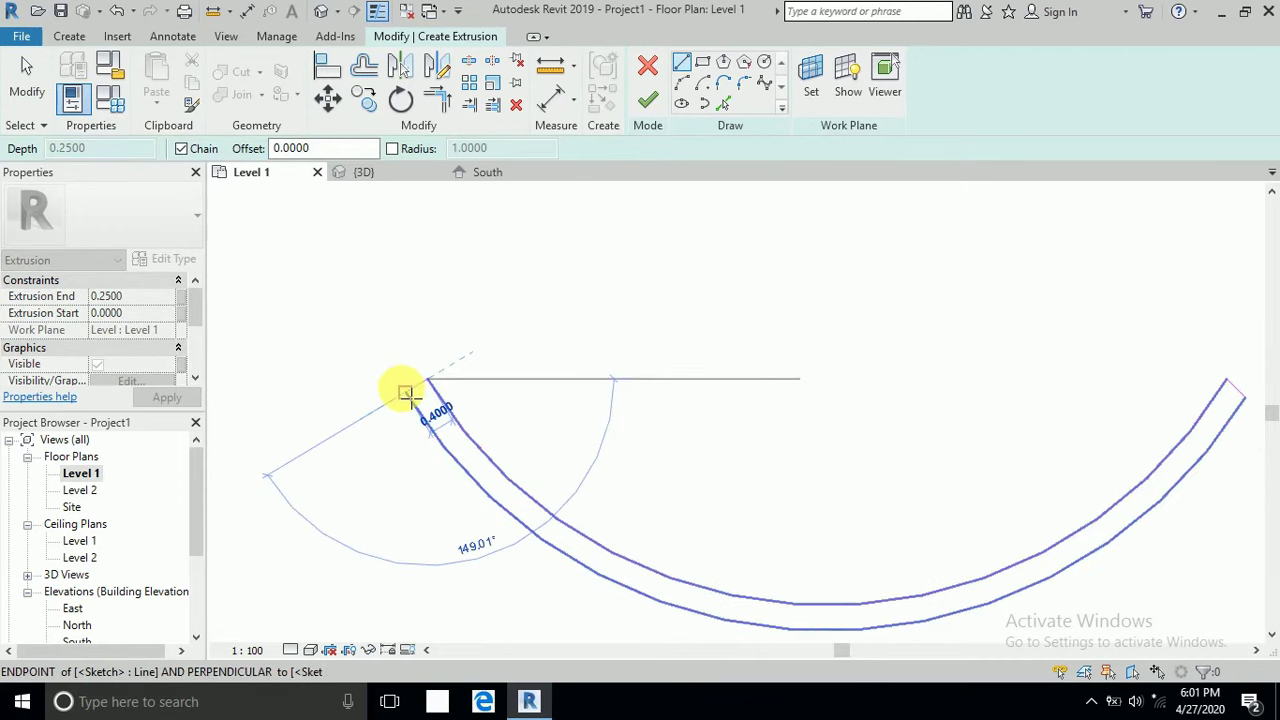
{"action": "key", "text": "Escape"}
{"action": "left_click", "coordinate": [25, 65]}
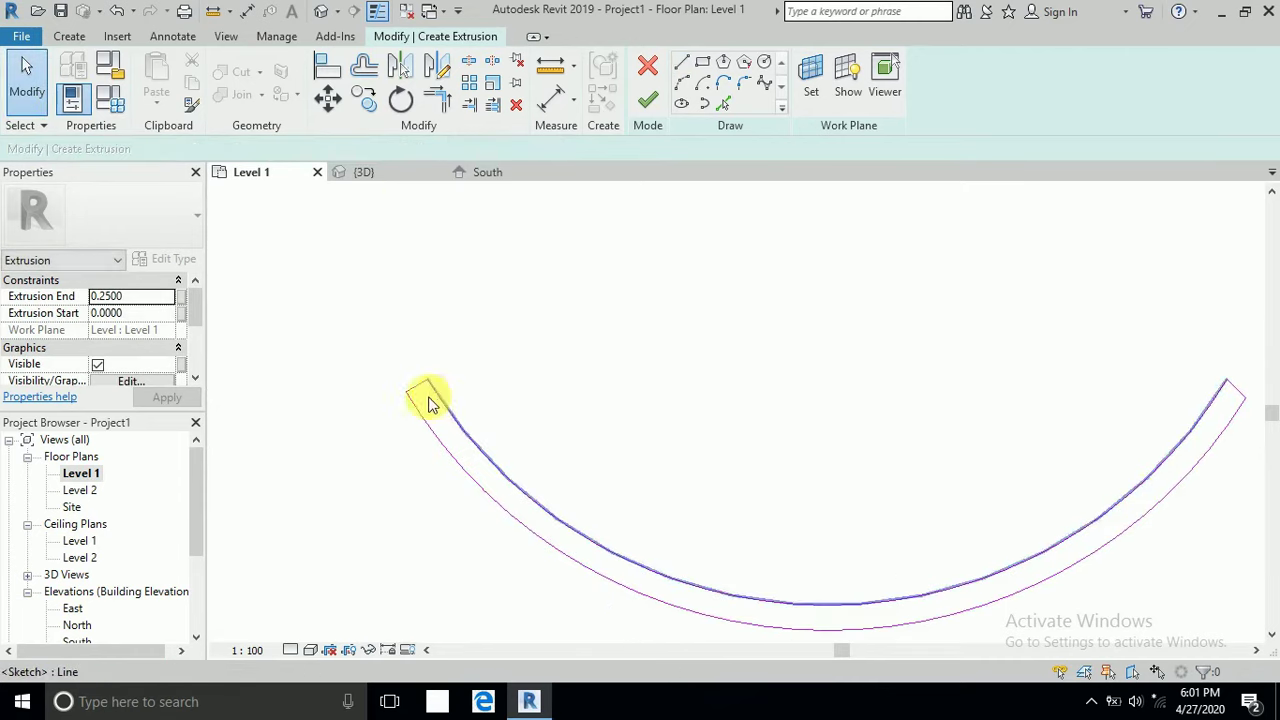
Set Extrusion End to 5, finish the sketch, and view the extrusion in 3D.
{"action": "scroll", "coordinate": [343, 386], "scroll_direction": "down", "scroll_amount": 1}
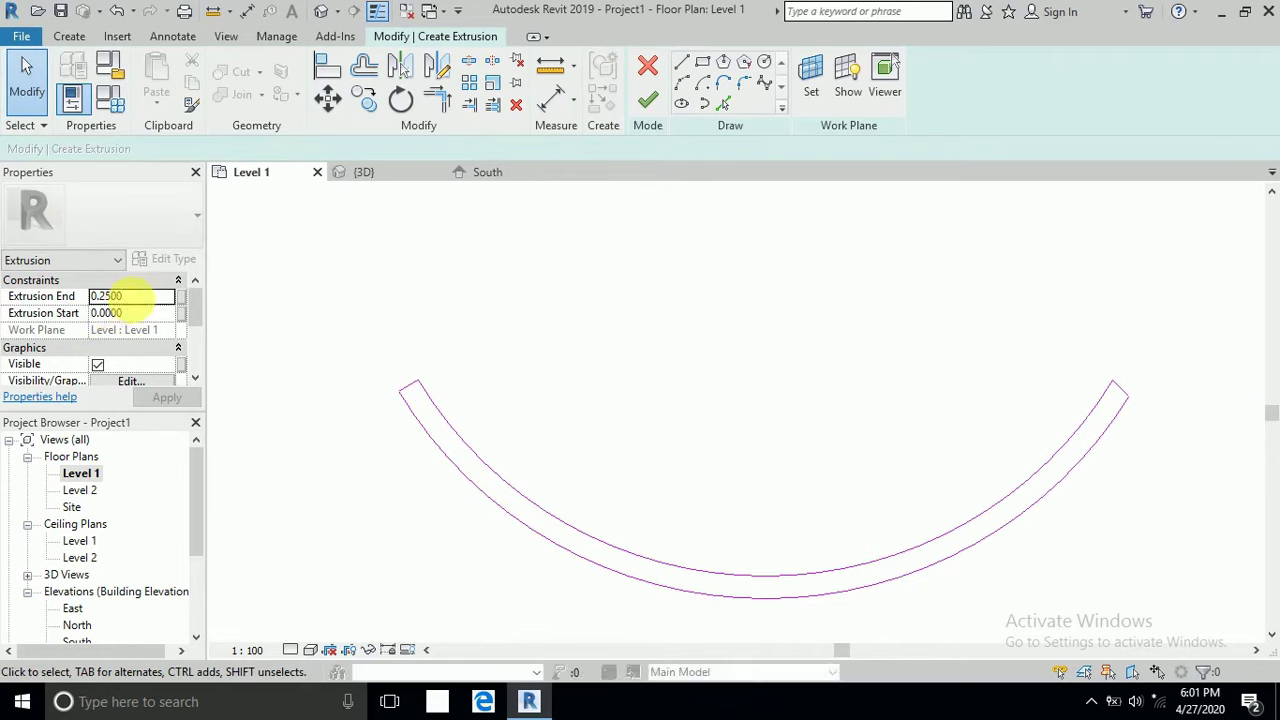
{"action": "type", "text": "5"}
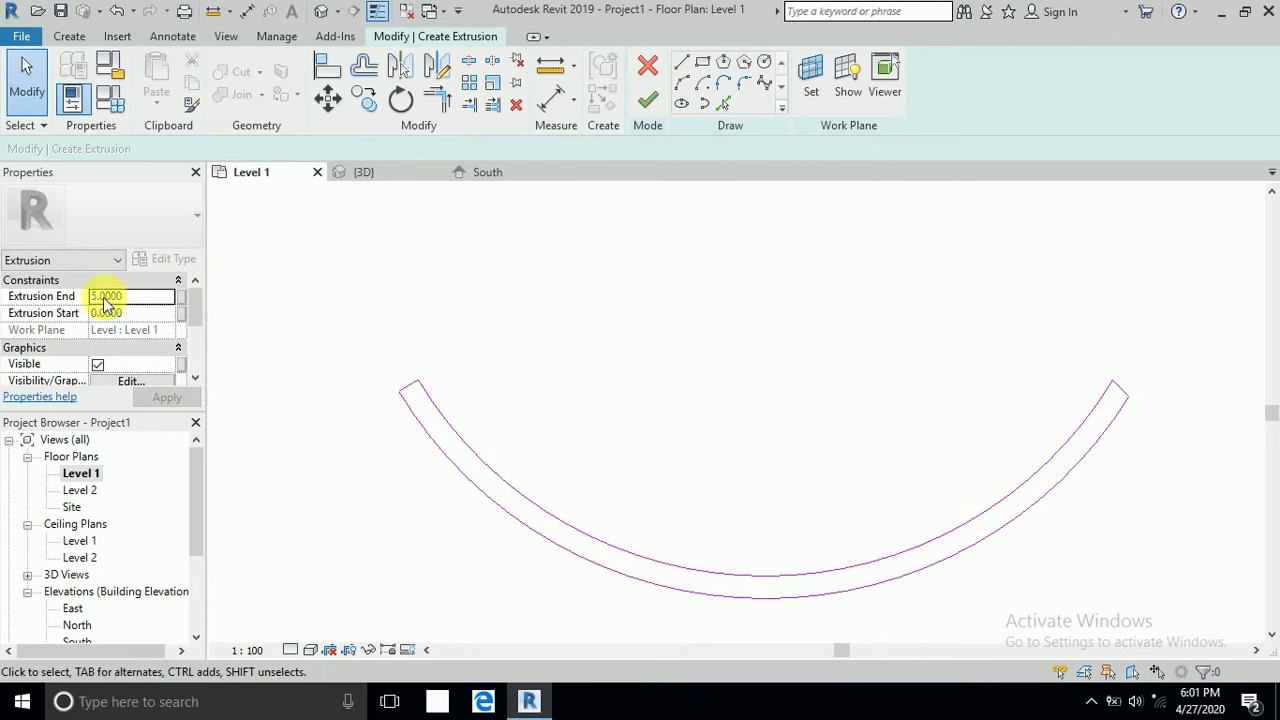
{"action": "left_click", "coordinate": [648, 103]}
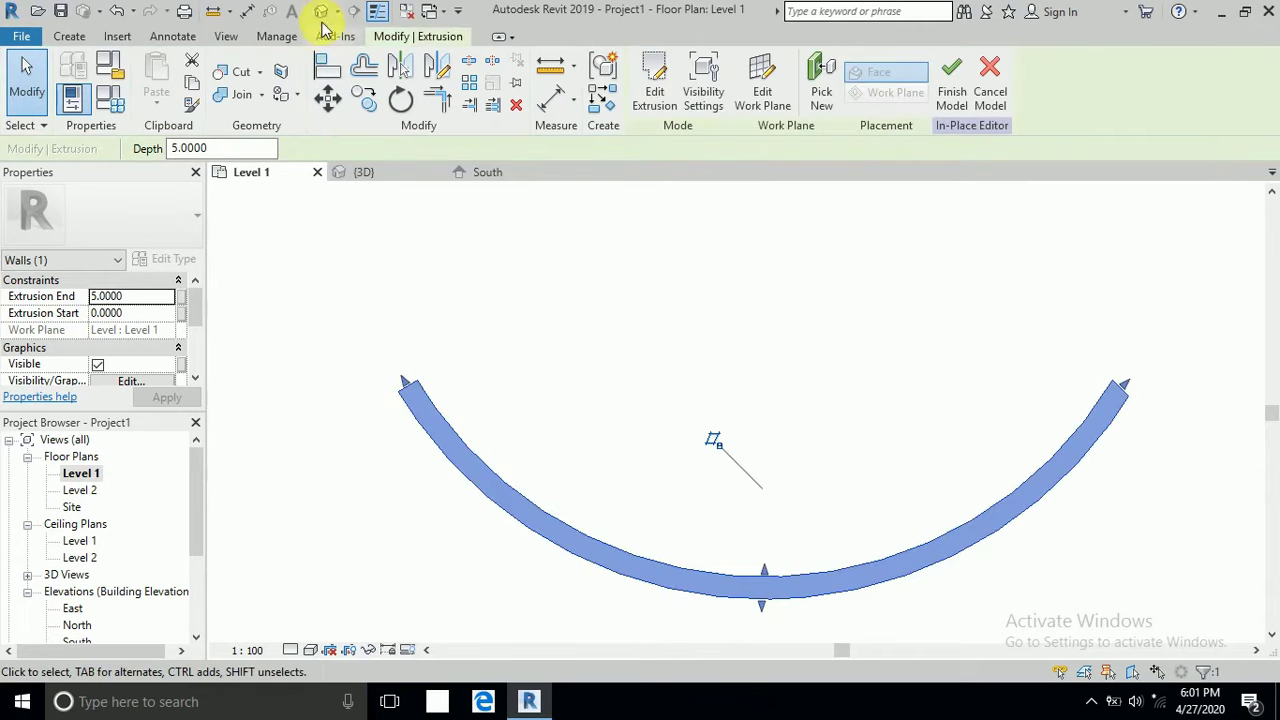
{"action": "left_click", "coordinate": [321, 11]}
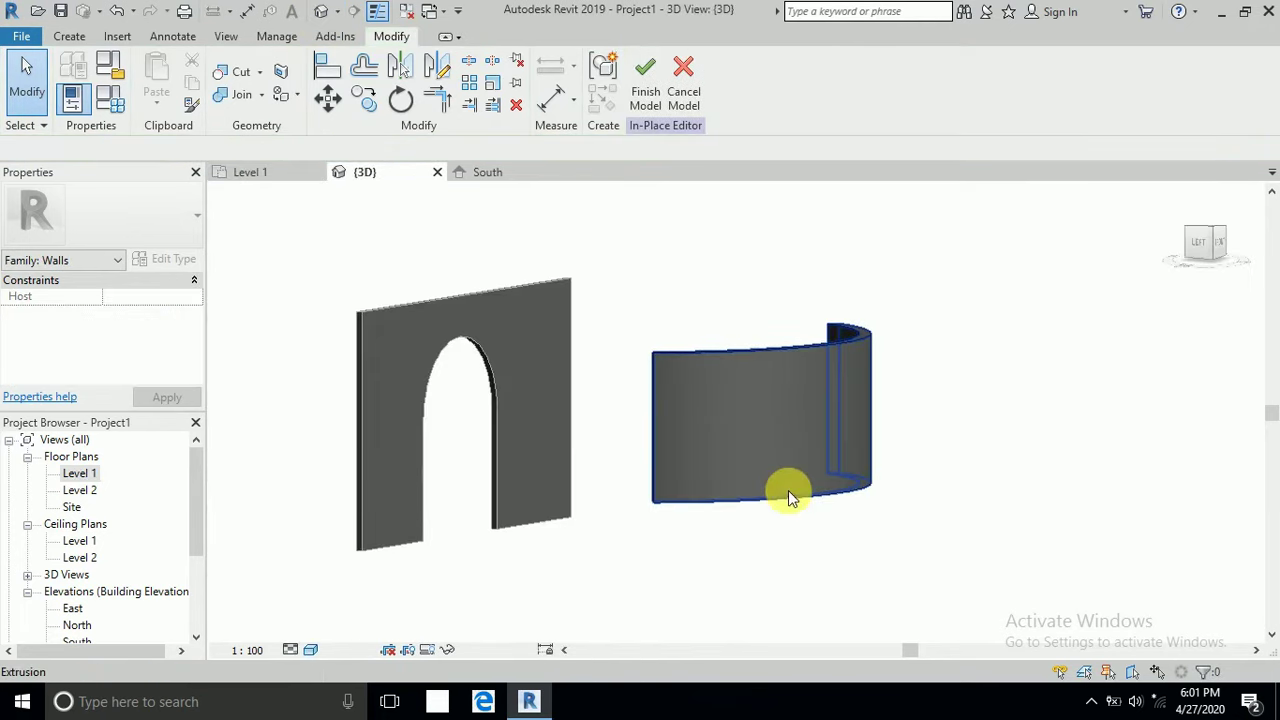
Change the curved extrusion's Extrusion End to 3 and apply it.
{"action": "left_click", "coordinate": [772, 372]}
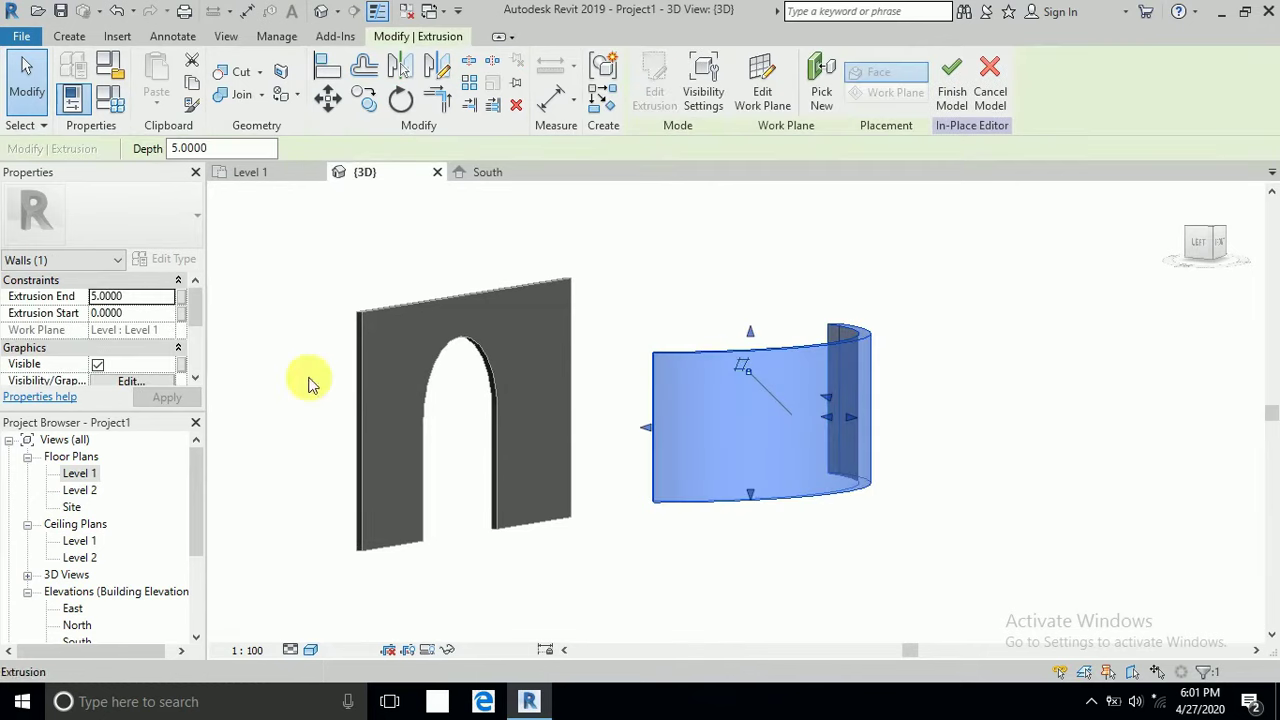
{"action": "left_click", "coordinate": [100, 296]}
{"action": "left_click", "coordinate": [105, 312]}
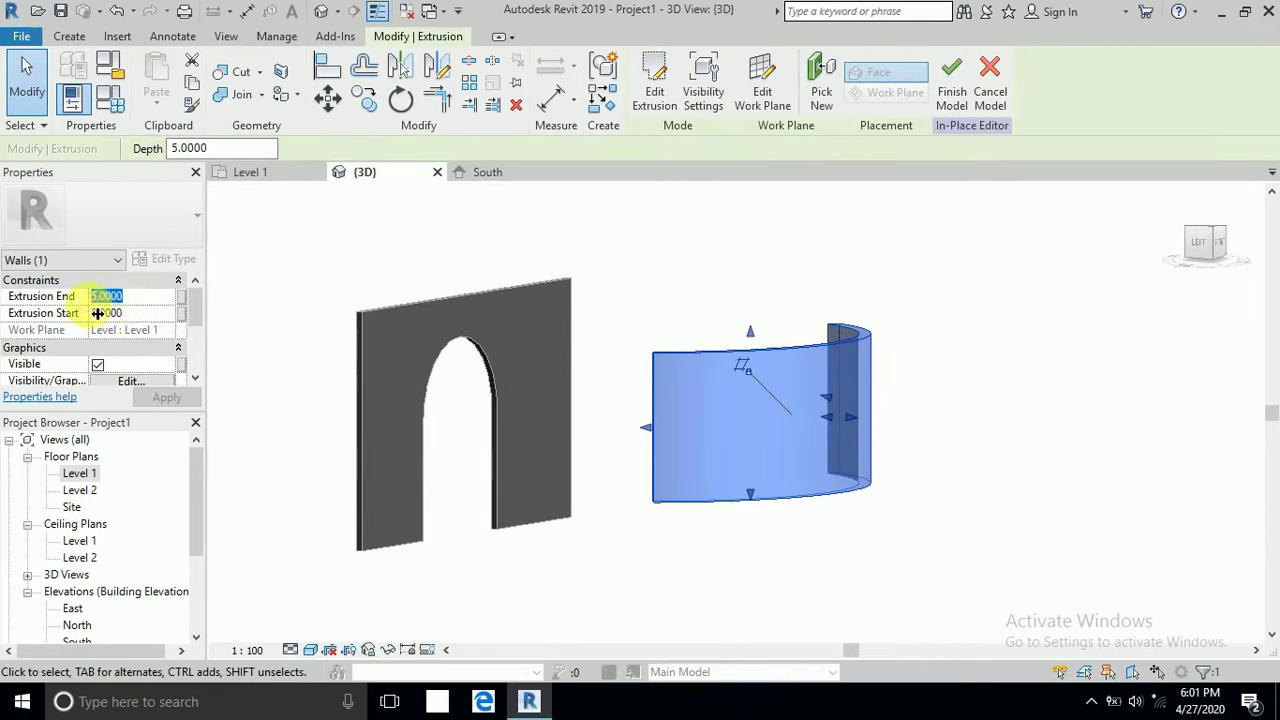
{"action": "type", "text": "3"}
{"action": "key", "text": "Return"}
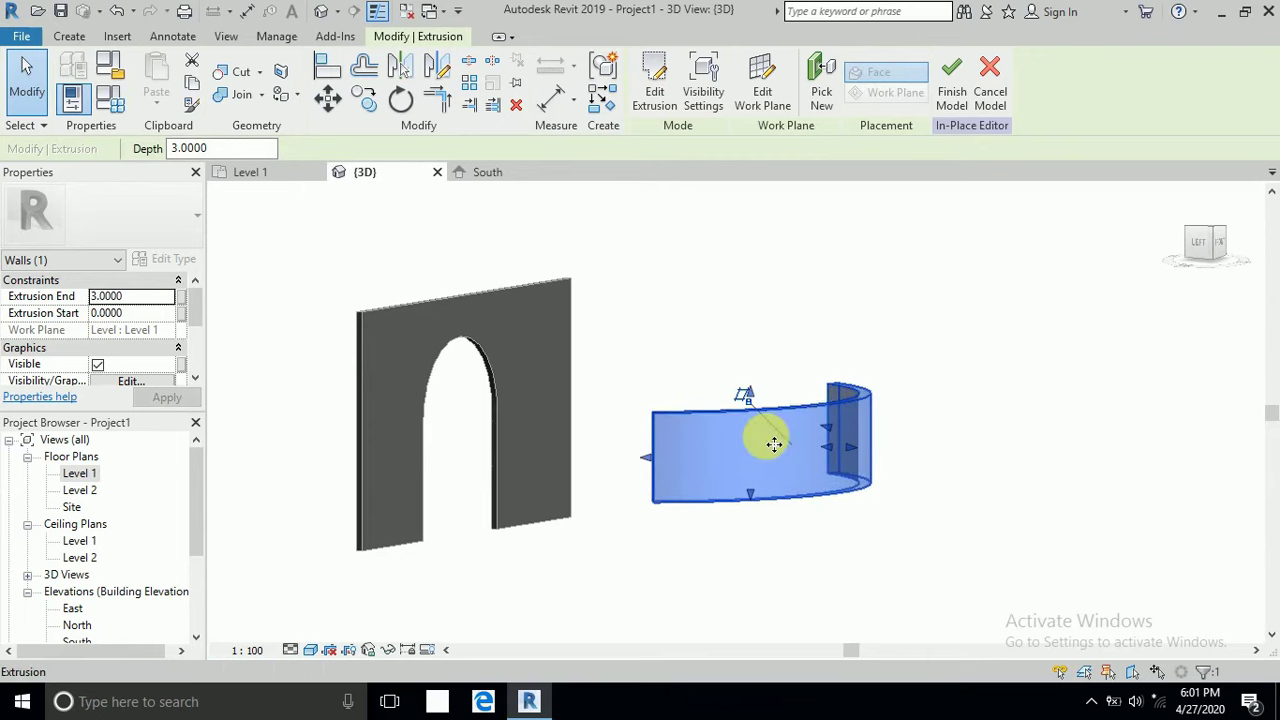
{"action": "left_click", "coordinate": [106, 296]}
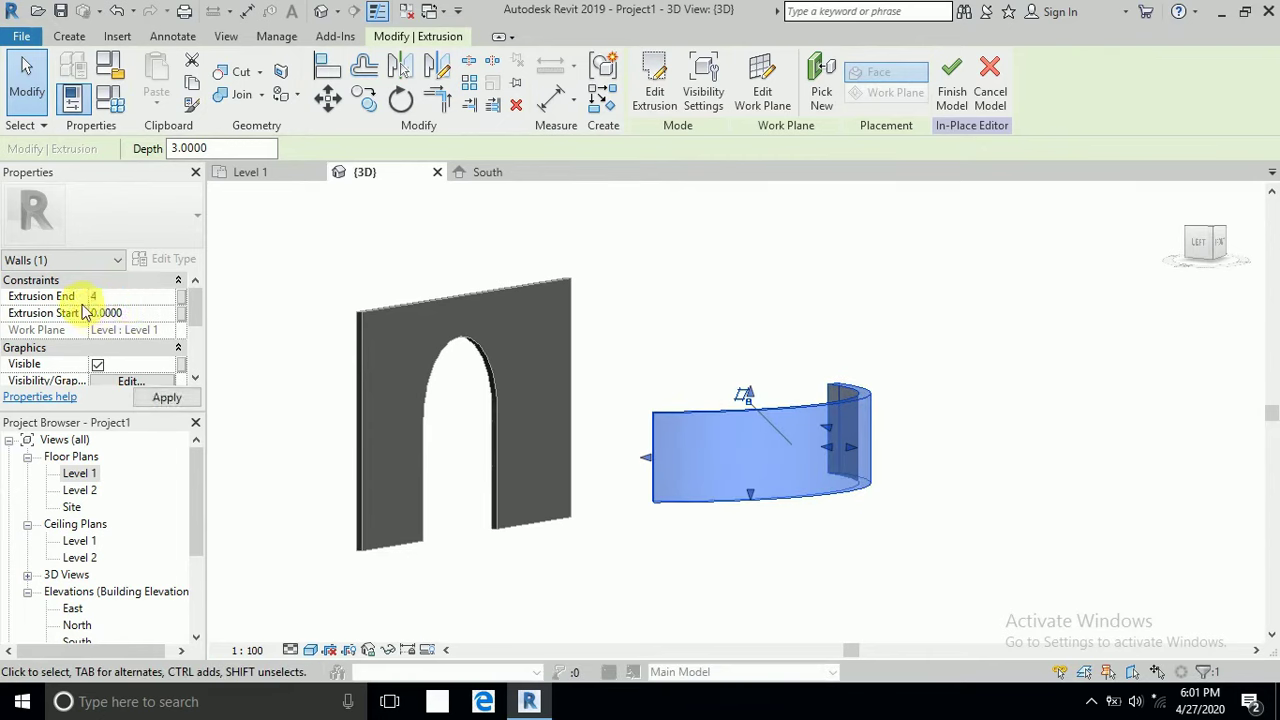
{"action": "left_click", "coordinate": [951, 80]}
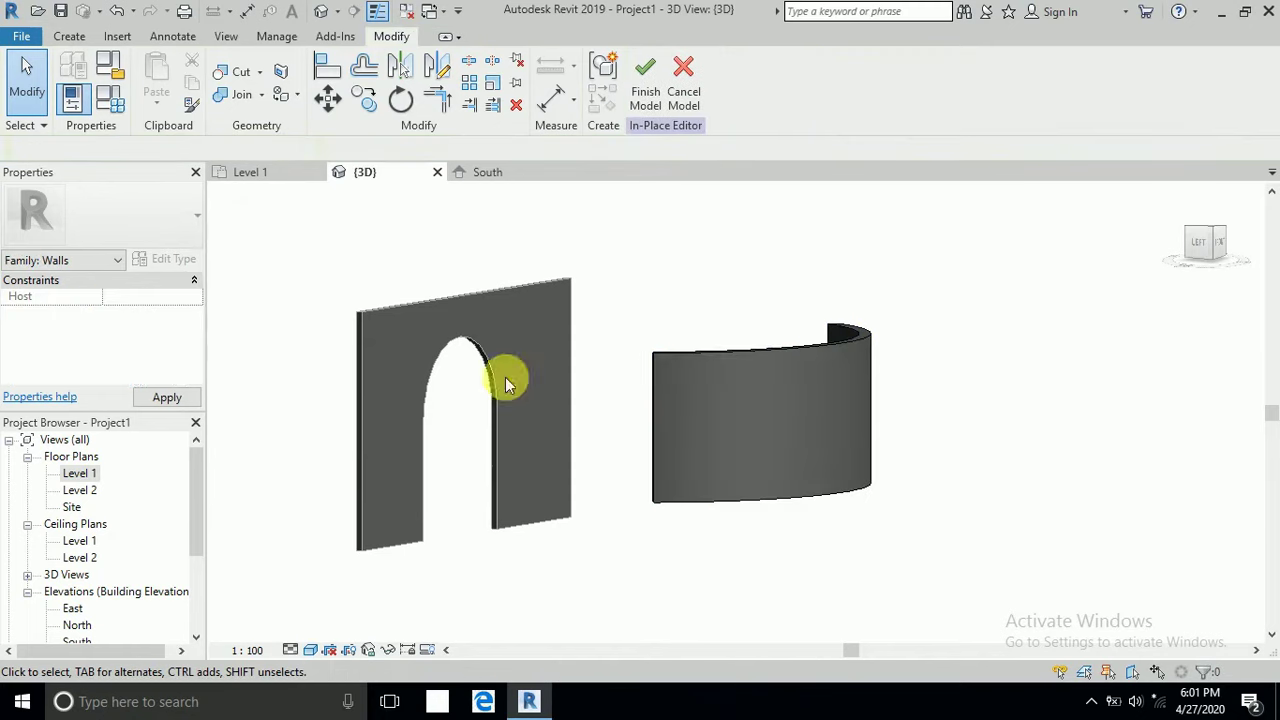
{"action": "middle_click_drag", "start_coordinate": [757, 565], "coordinate": [756, 592]}
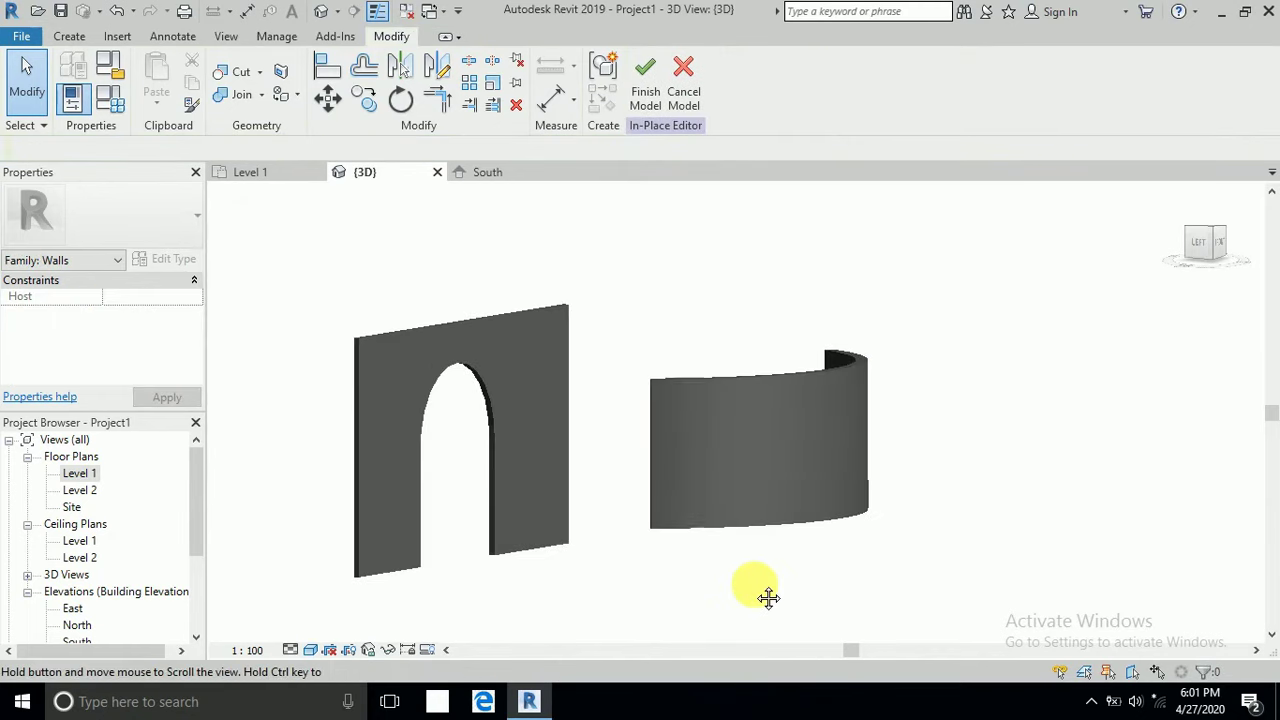
Raise the curved extrusion's Extrusion End to 8 and orbit to inspect both walls.
{"action": "left_click", "coordinate": [690, 379]}
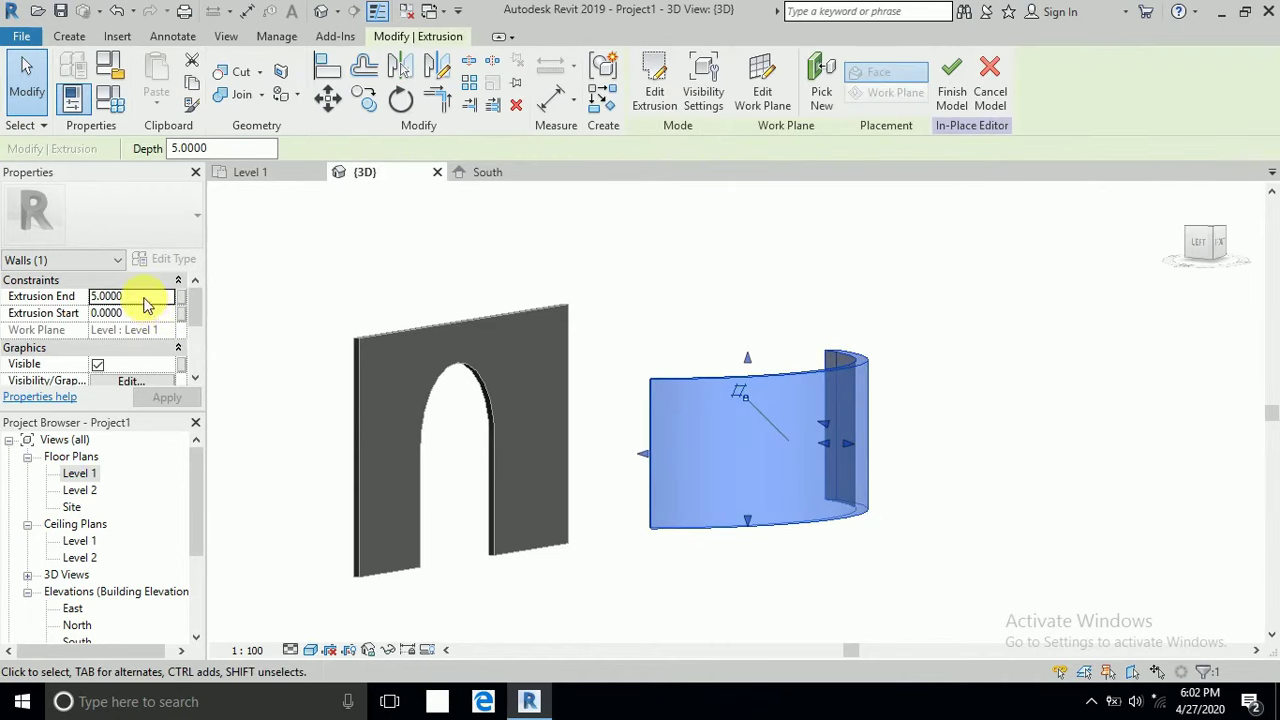
{"action": "left_click", "coordinate": [110, 297]}
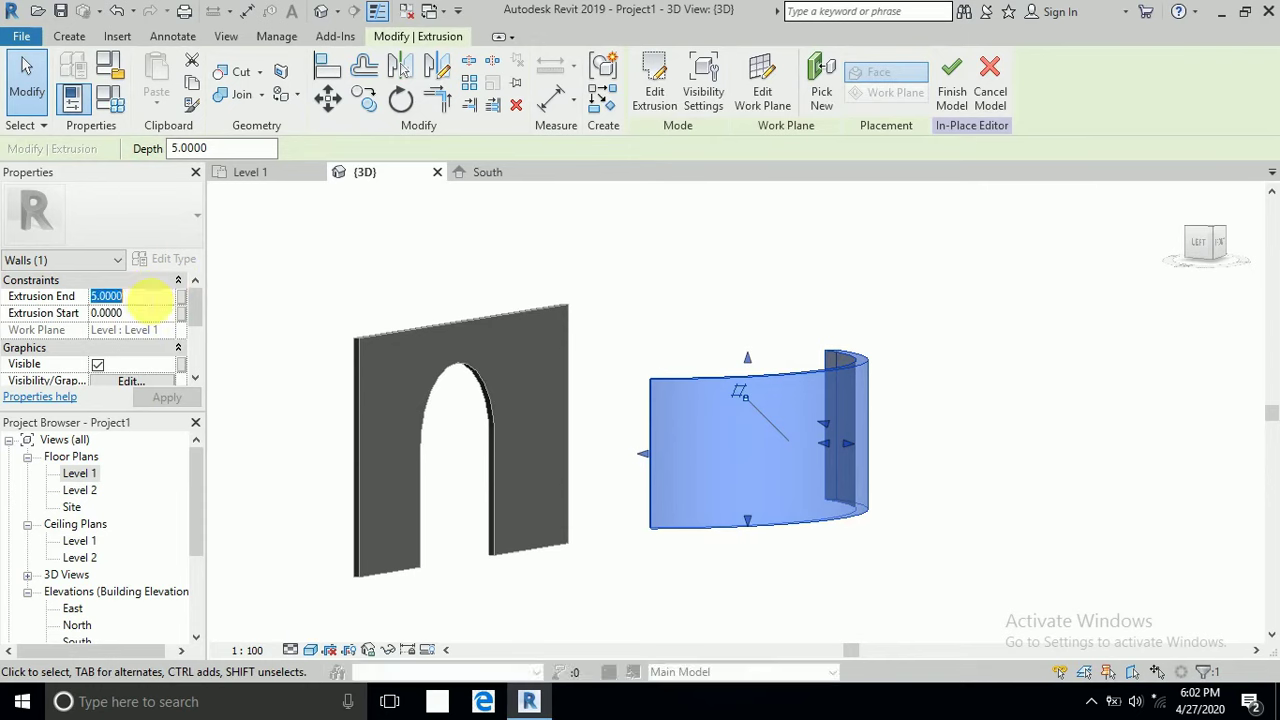
{"action": "type", "text": "8"}
{"action": "left_click", "coordinate": [240, 289]}
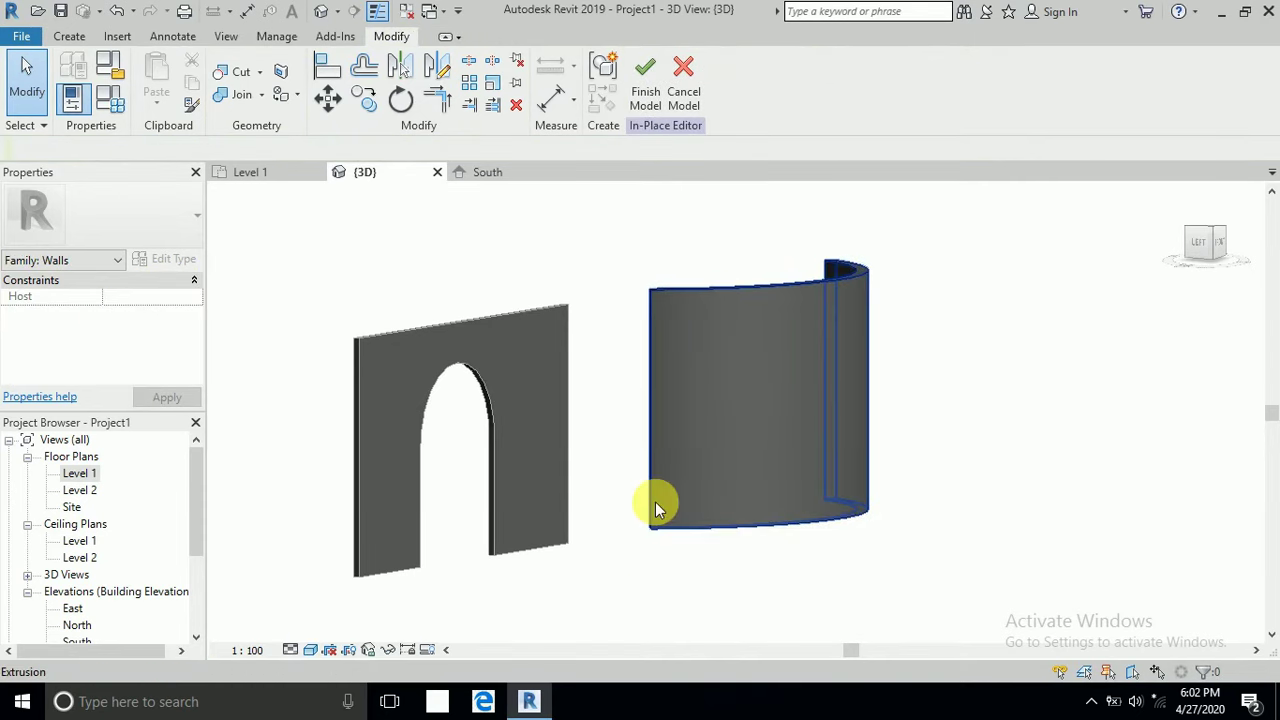
{"action": "middle_click_drag", "start_coordinate": [697, 590], "coordinate": [675, 587]}
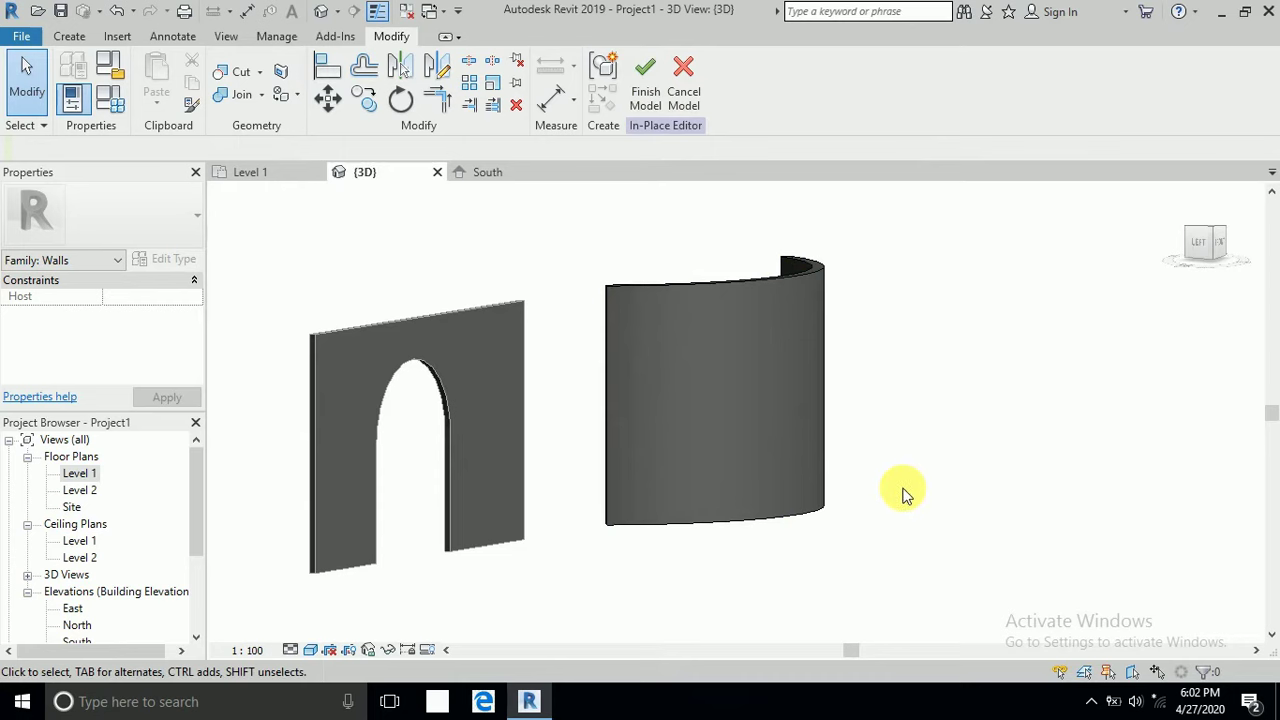
{"action": "mouse_move", "coordinate": [866, 537]}
{"action": "middle_mouse_down", "text": "shift"}
{"action": "mouse_move", "coordinate": [793, 556]}
{"action": "mouse_move", "coordinate": [857, 529]}
{"action": "middle_mouse_up", "text": "shift"}
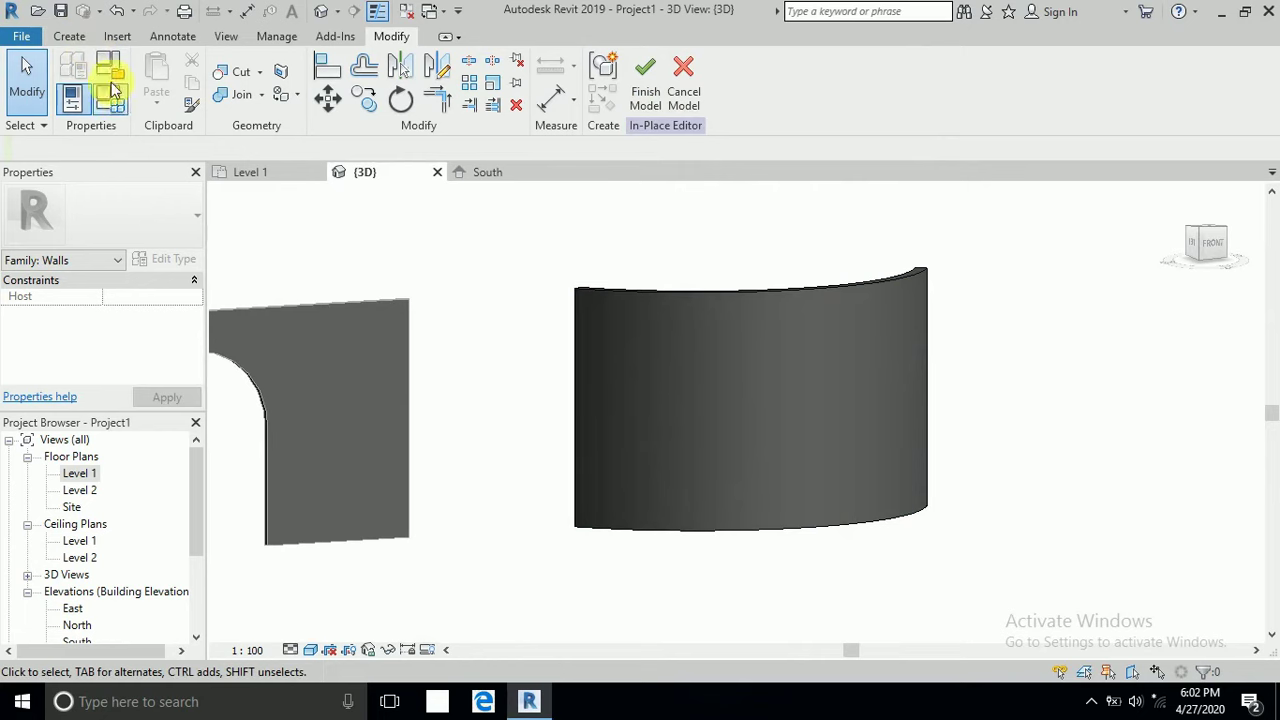
On Level 1, extrude a 3.7 x 0.5 rectangle beside the curved wall's right end.
{"action": "left_click", "coordinate": [82, 474]}
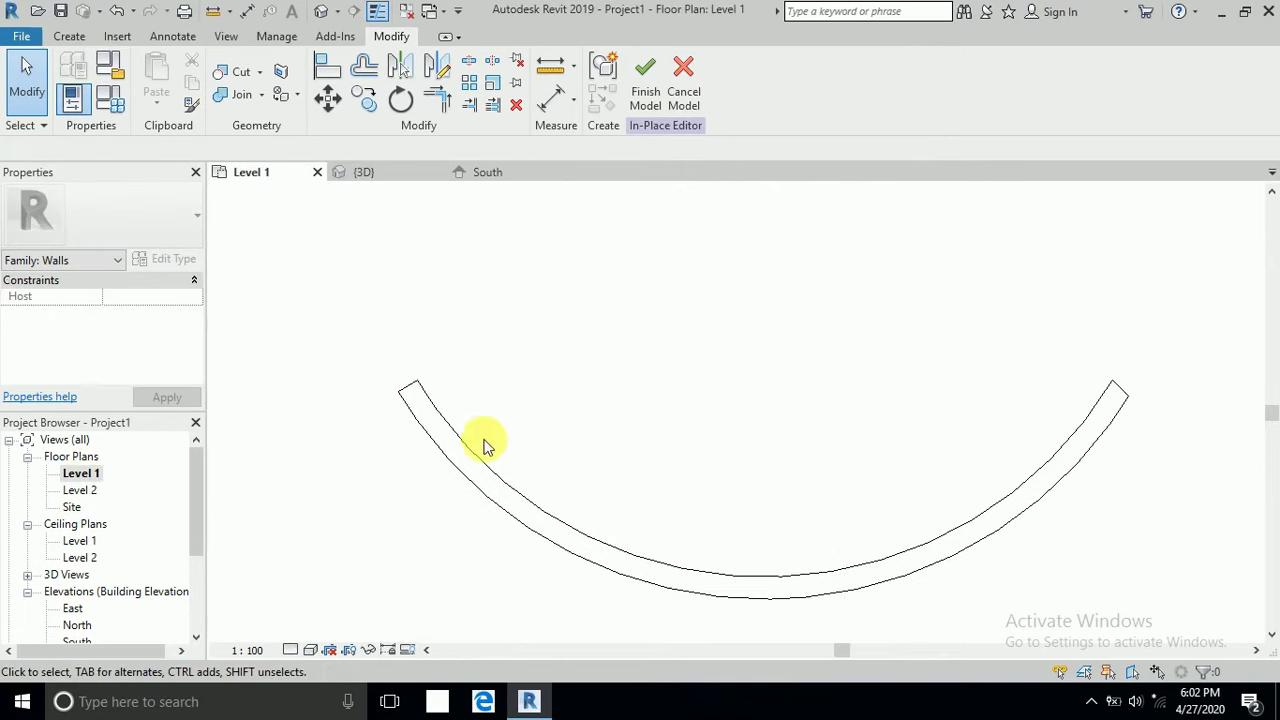
{"action": "scroll", "coordinate": [686, 380], "scroll_direction": "down", "scroll_amount": 1}
{"action": "scroll", "coordinate": [680, 360], "scroll_direction": "down", "scroll_amount": 2}
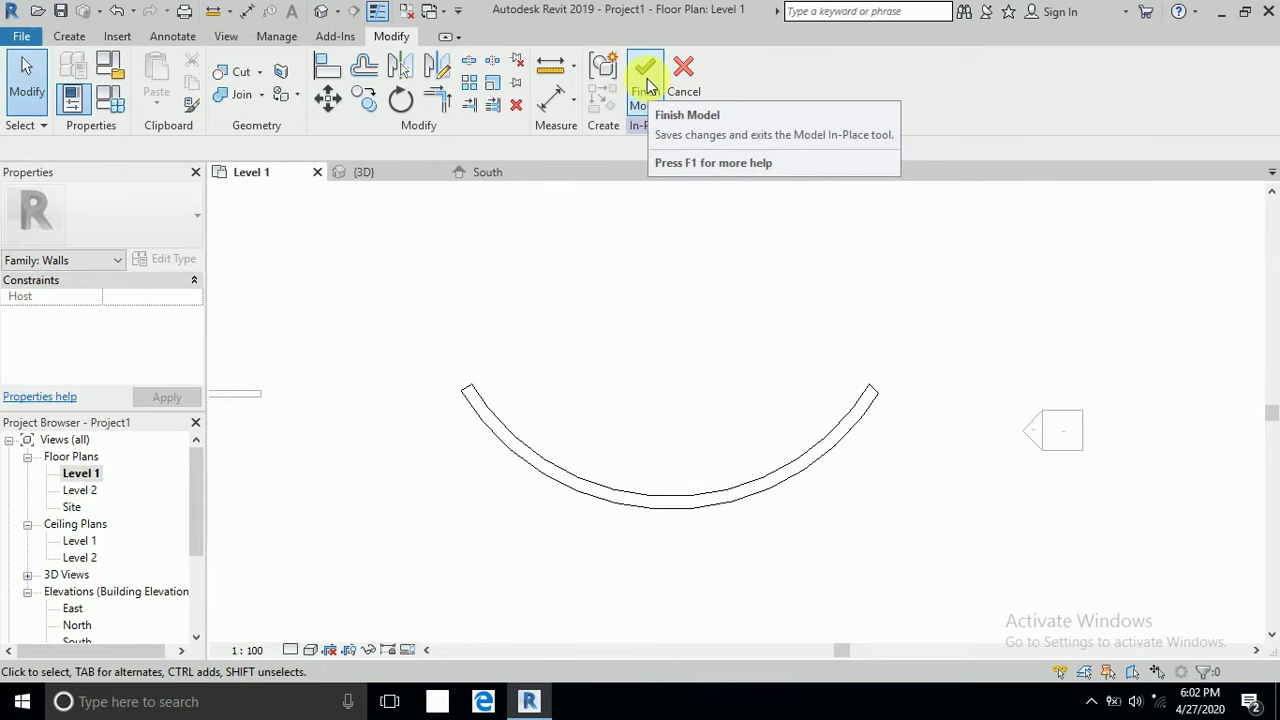
{"action": "left_click", "coordinate": [68, 37]}
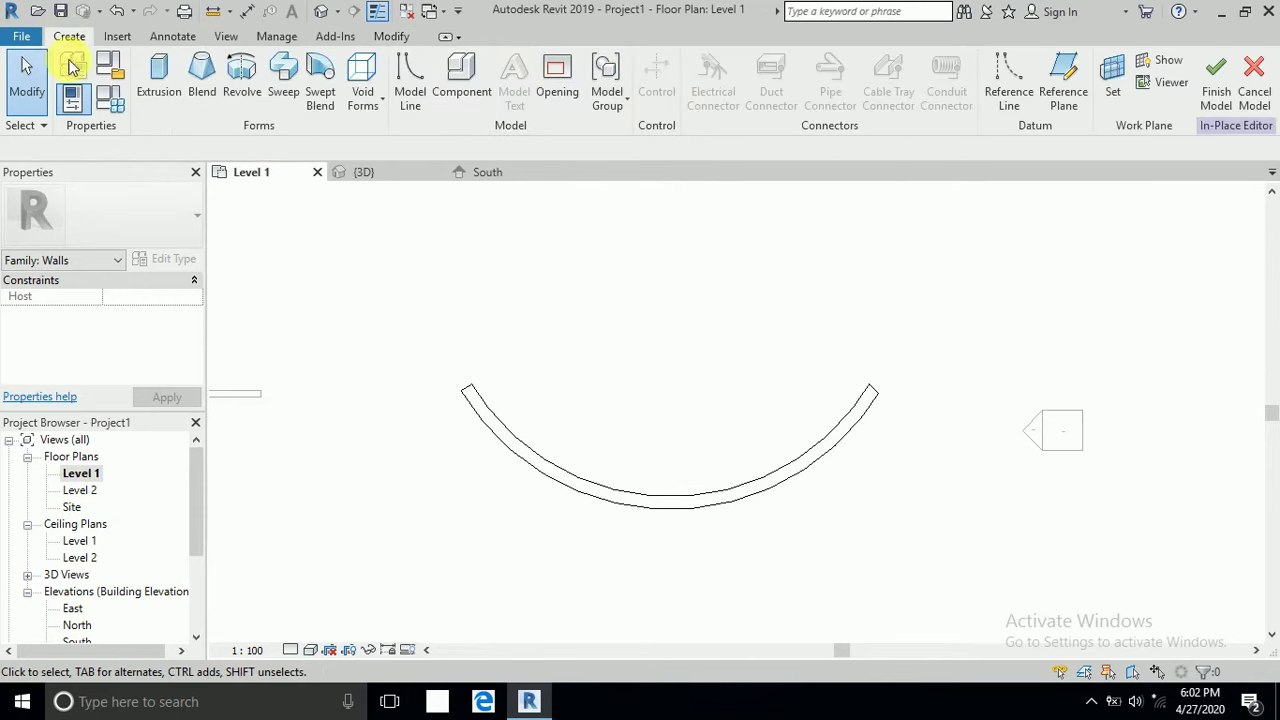
{"action": "left_click", "coordinate": [166, 84]}
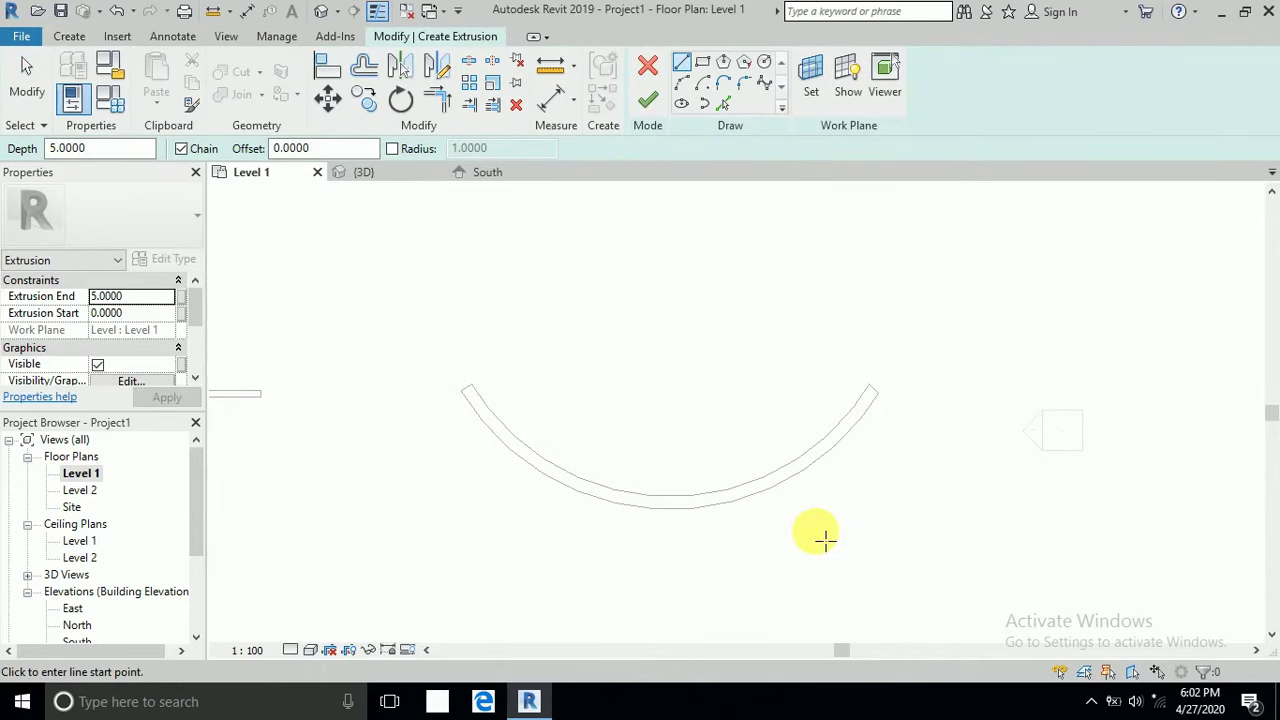
{"action": "left_click", "coordinate": [702, 62]}
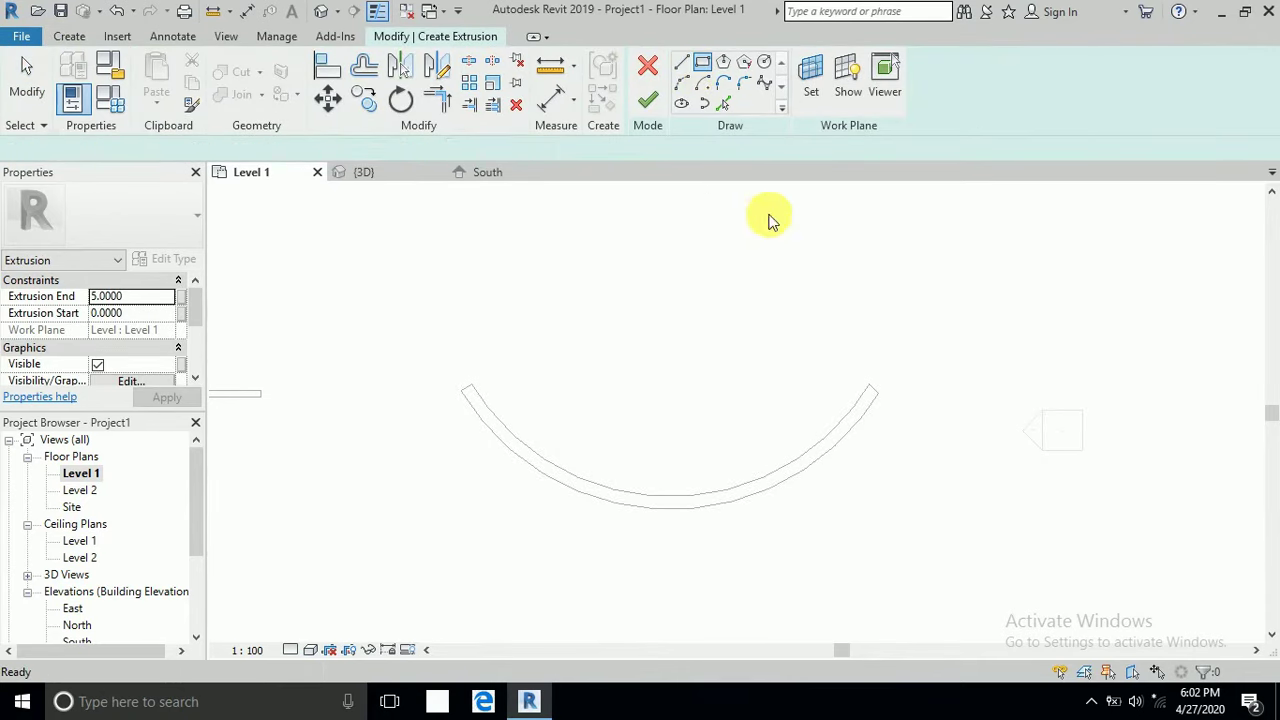
{"action": "left_click", "coordinate": [855, 516]}
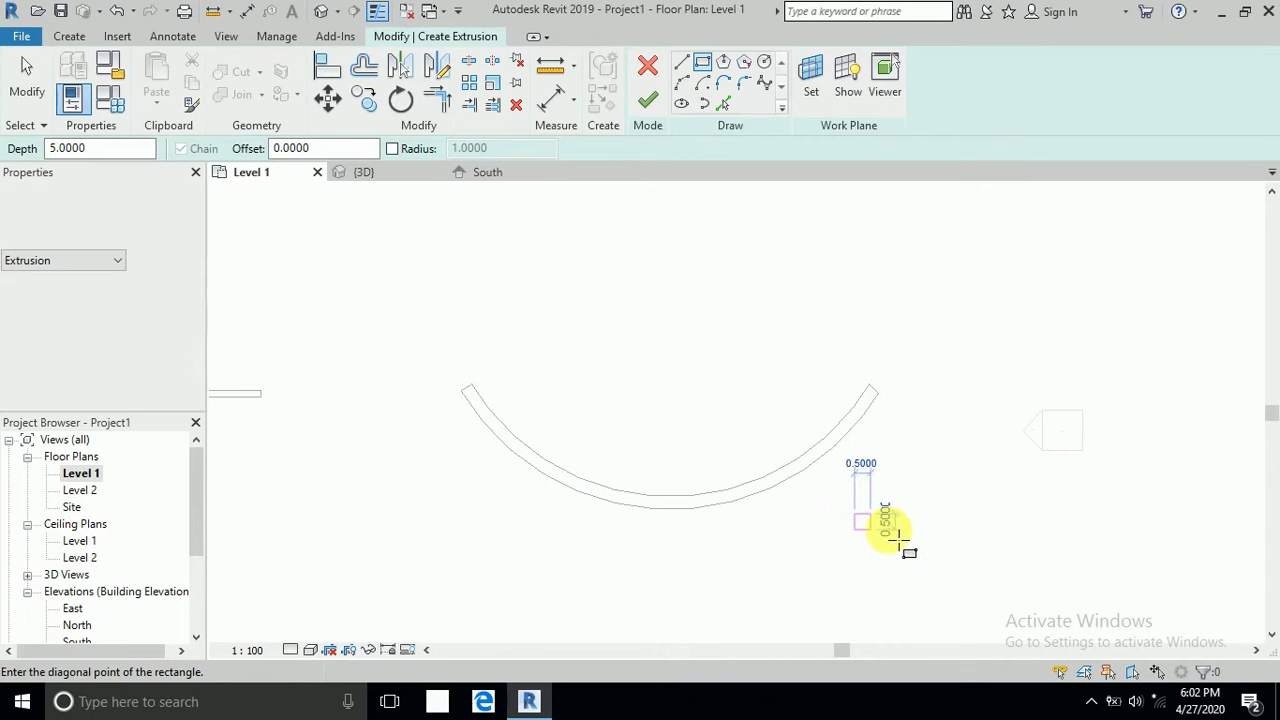
{"action": "left_click", "coordinate": [972, 528]}
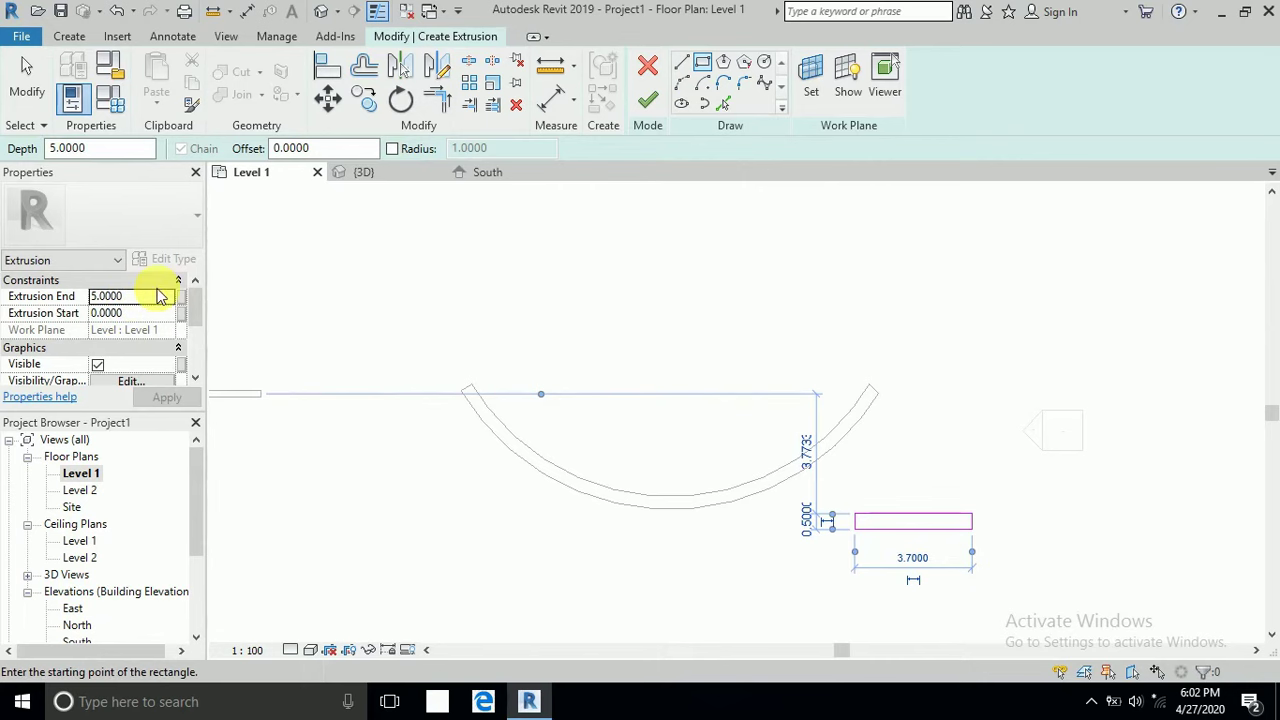
{"action": "left_click", "coordinate": [650, 101]}
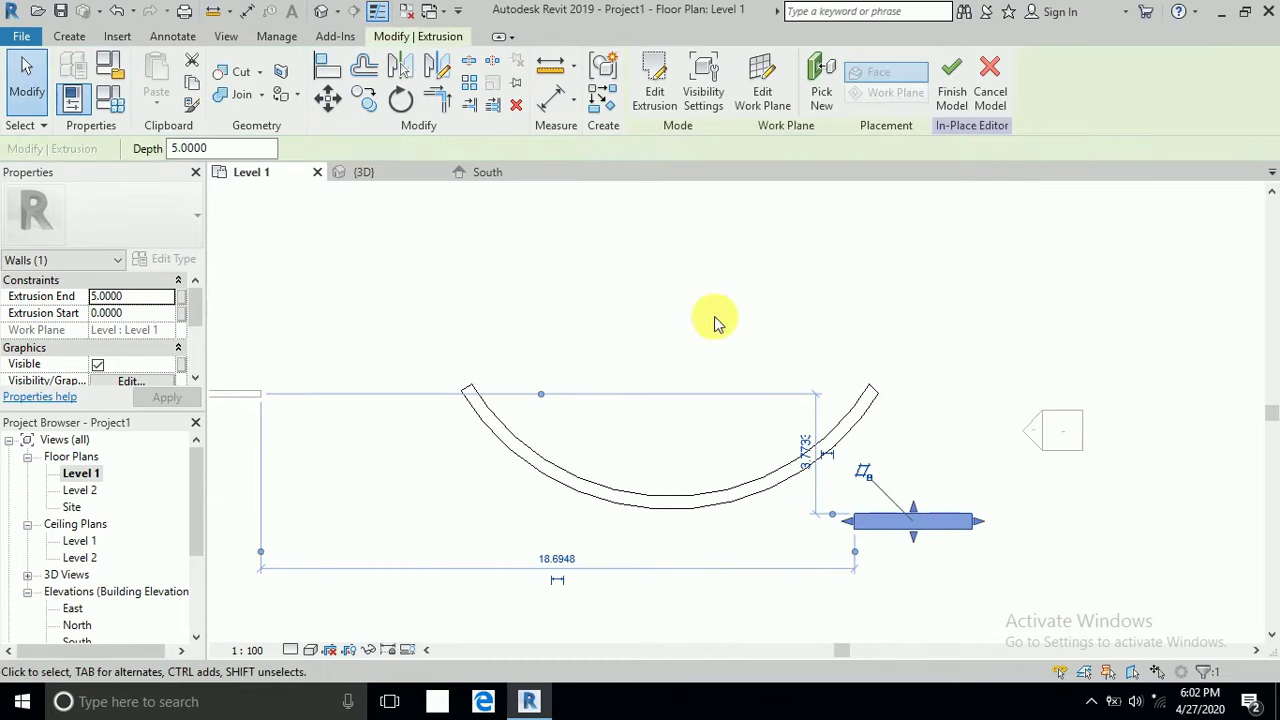
View the walls and new block in 3D, panning to recentre them.
{"action": "left_click", "coordinate": [323, 11]}
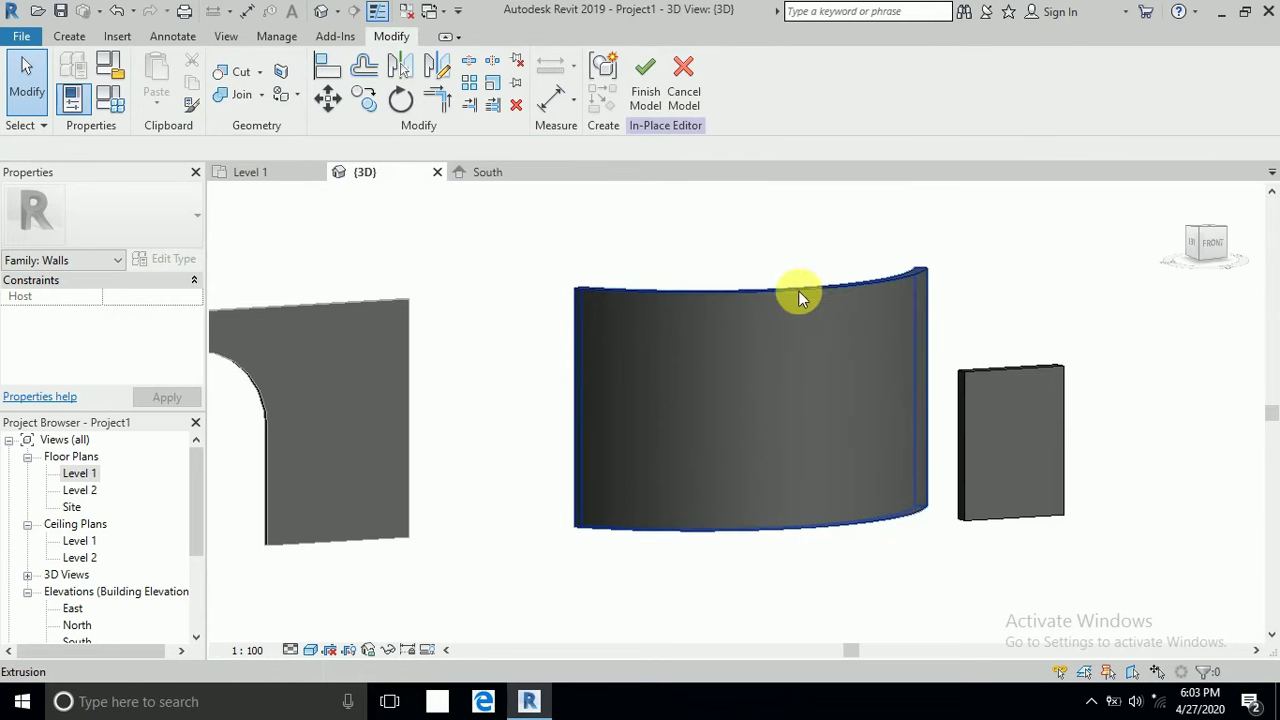
{"action": "middle_click_drag", "start_coordinate": [848, 341], "coordinate": [800, 352]}
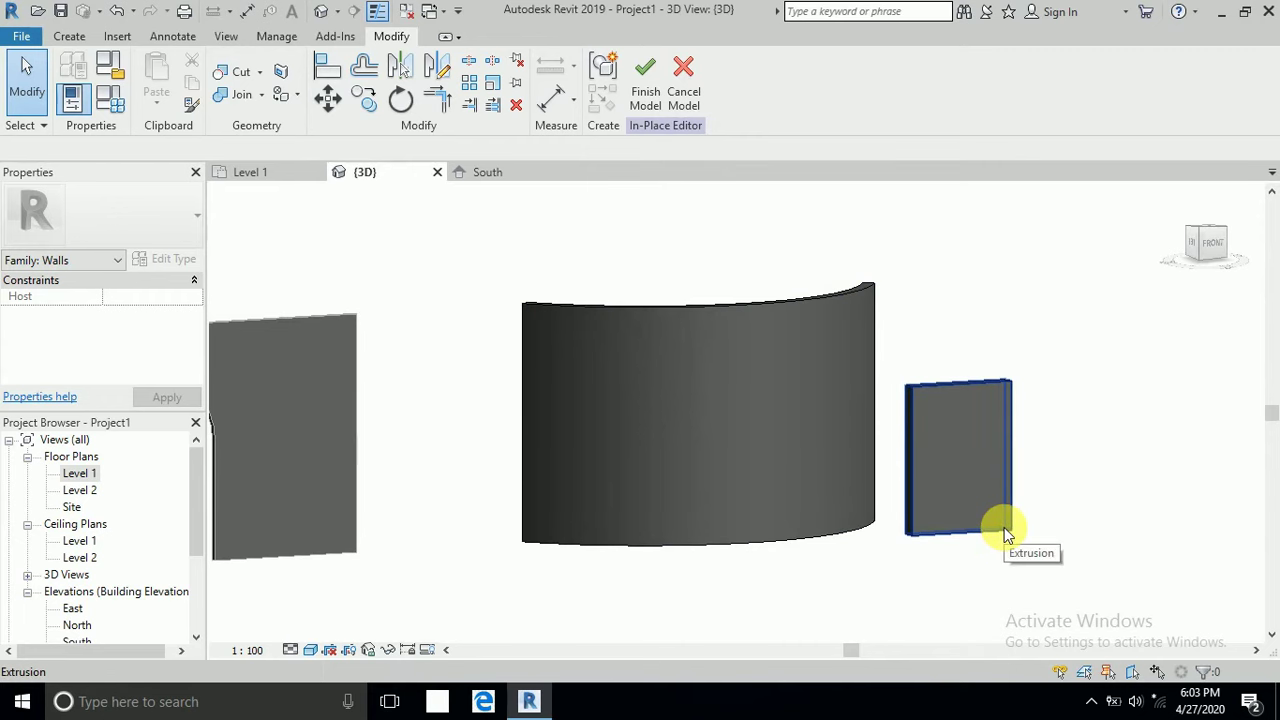
{"action": "middle_click_drag", "start_coordinate": [900, 591], "coordinate": [873, 594]}
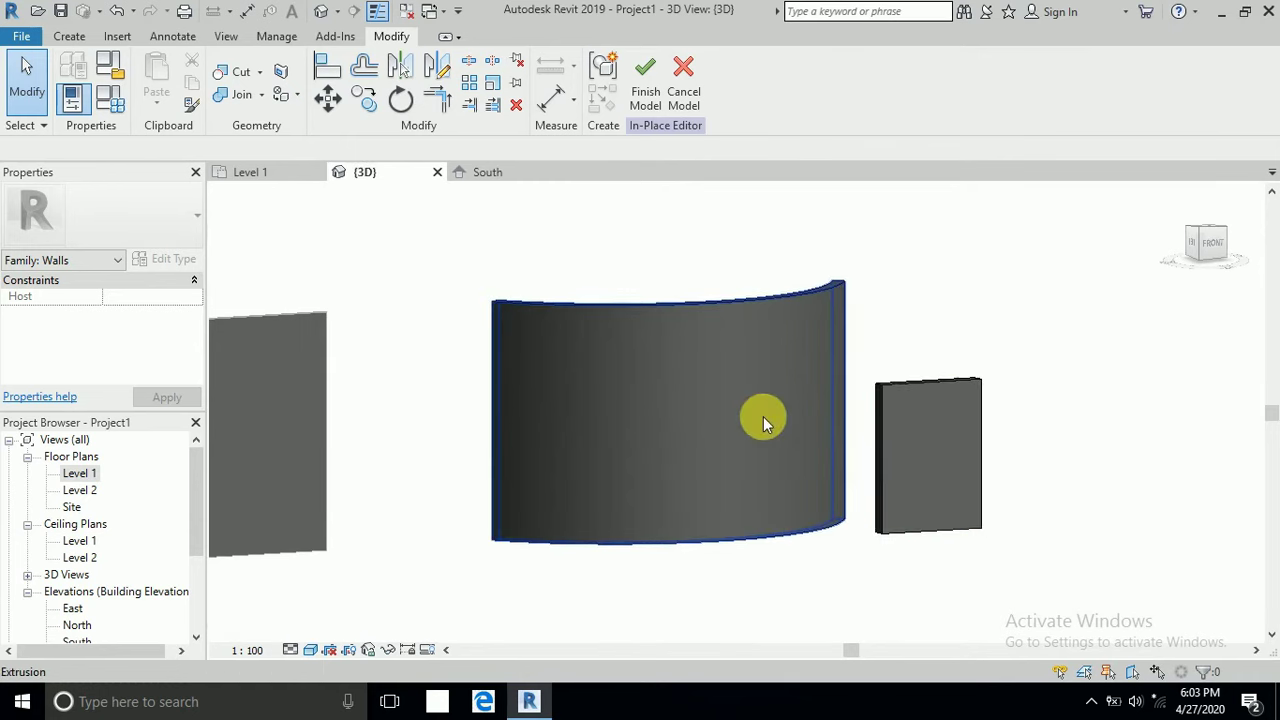
{"action": "left_click_drag", "start_coordinate": [195, 522], "coordinate": [195, 557]}
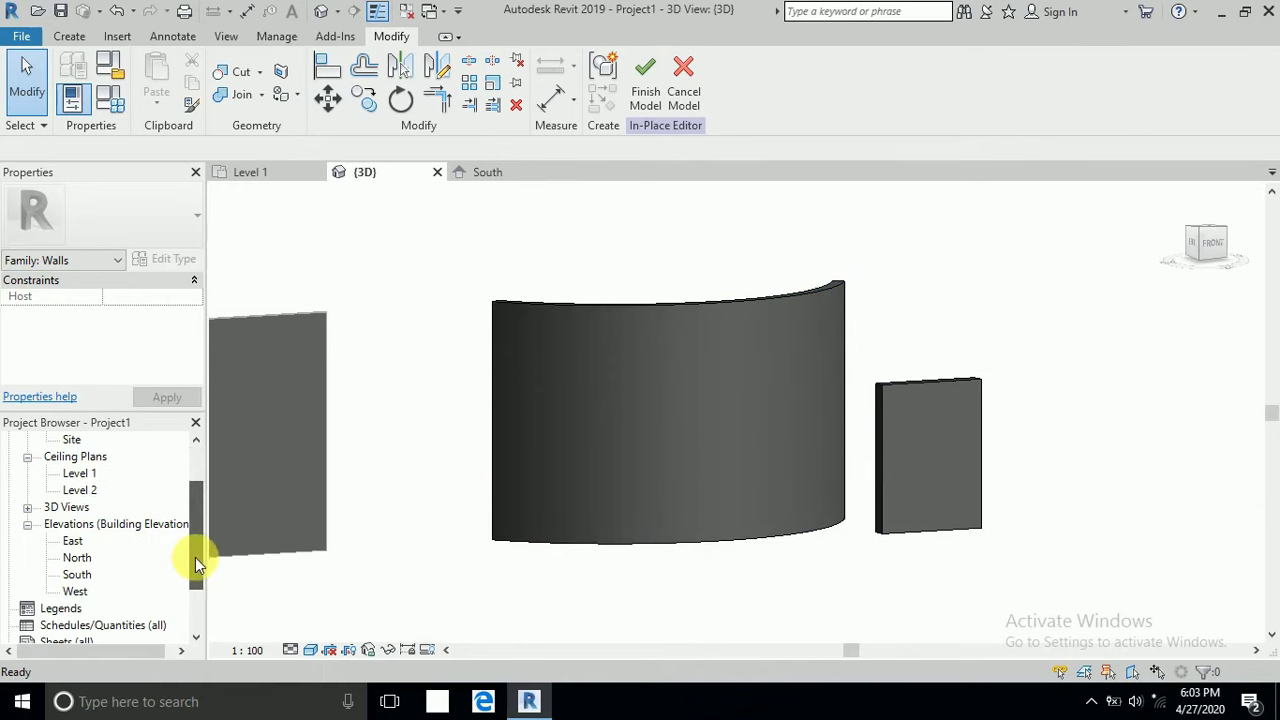
Open the South elevation and start a solid extrusion whose work plane is picked from the model.
{"action": "double_click", "coordinate": [78, 572]}
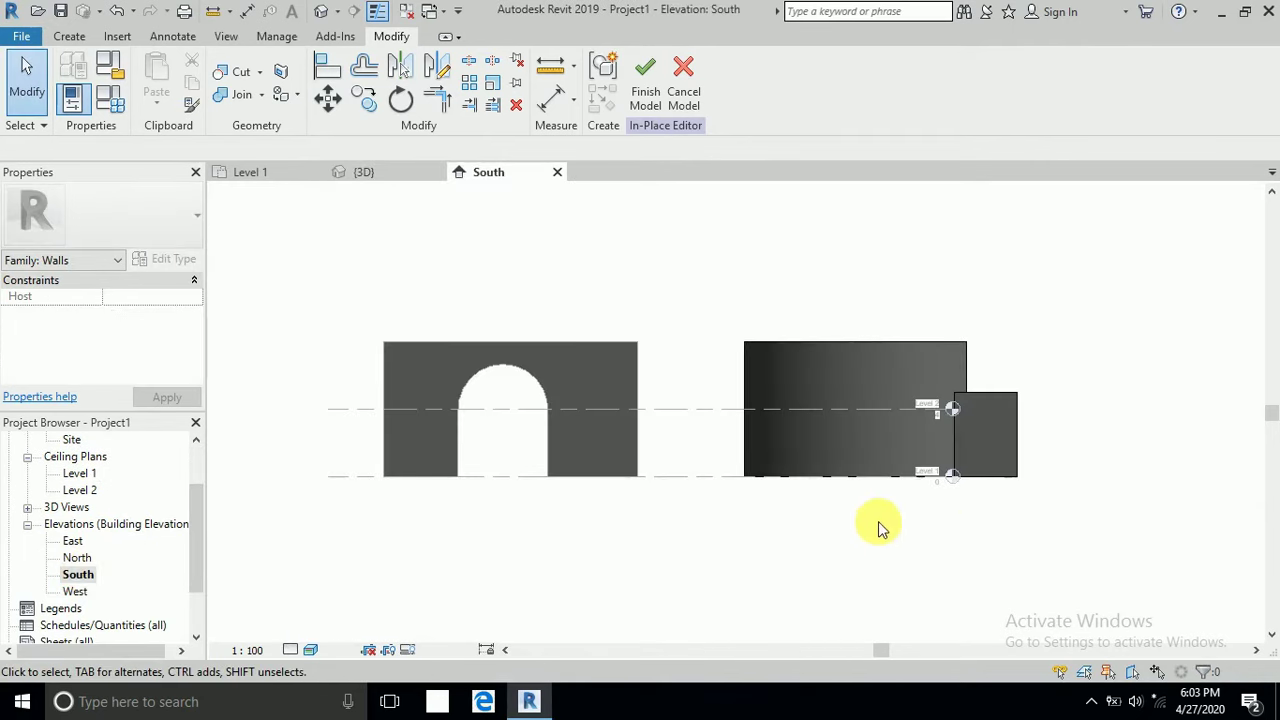
{"action": "scroll", "coordinate": [1040, 480], "scroll_direction": "up", "scroll_amount": 2}
{"action": "scroll", "coordinate": [1050, 475], "scroll_direction": "up", "scroll_amount": 1}
{"action": "scroll", "coordinate": [1050, 475], "scroll_direction": "up", "scroll_amount": 1}
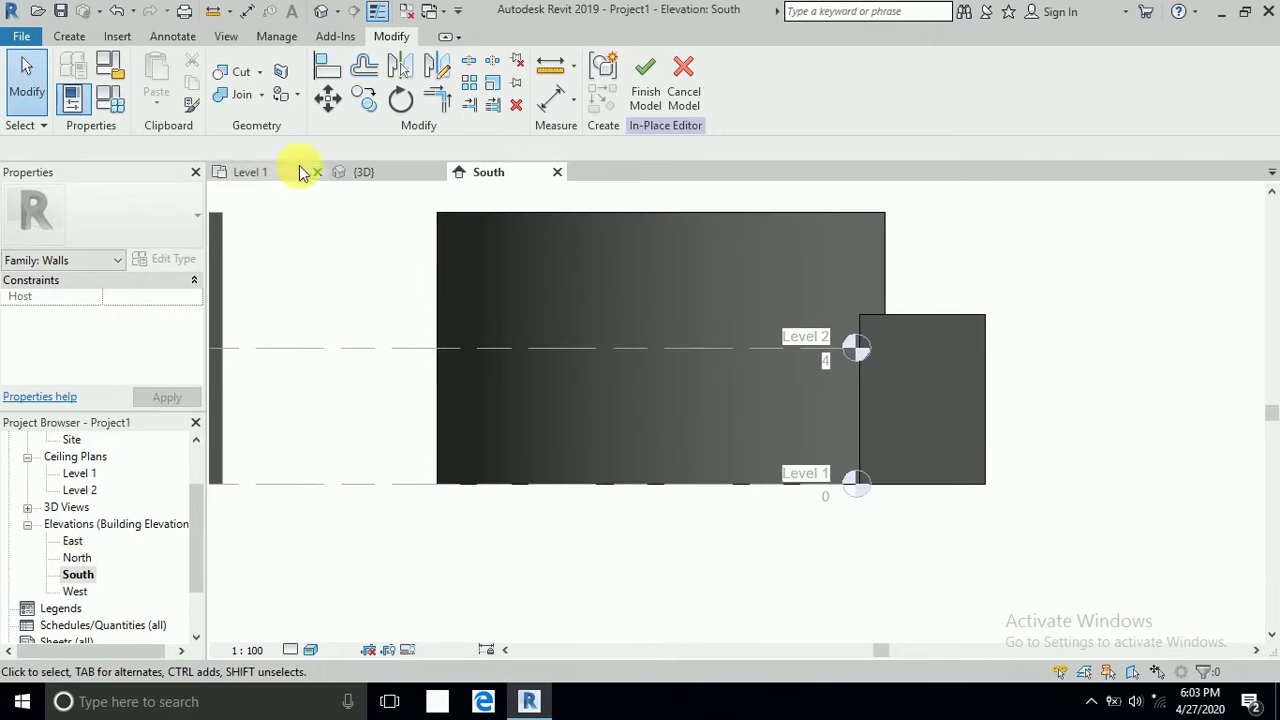
{"action": "left_click", "coordinate": [69, 36]}
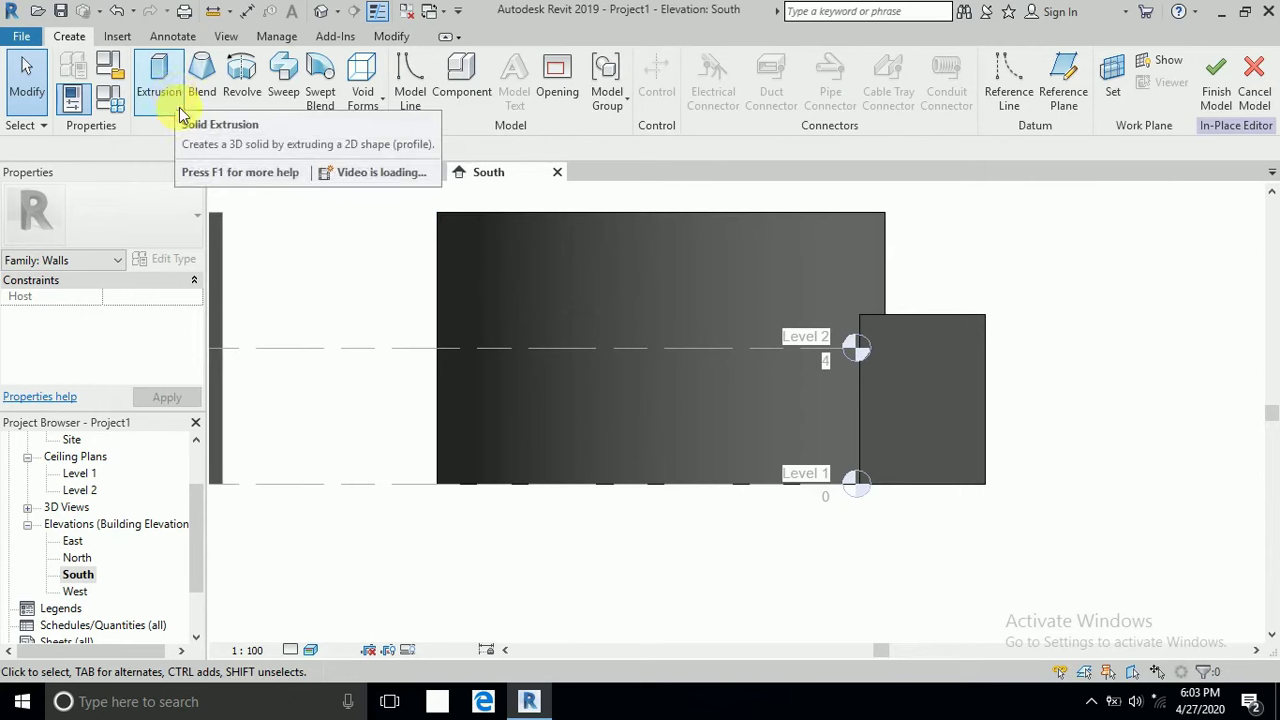
{"action": "left_click", "coordinate": [160, 85]}
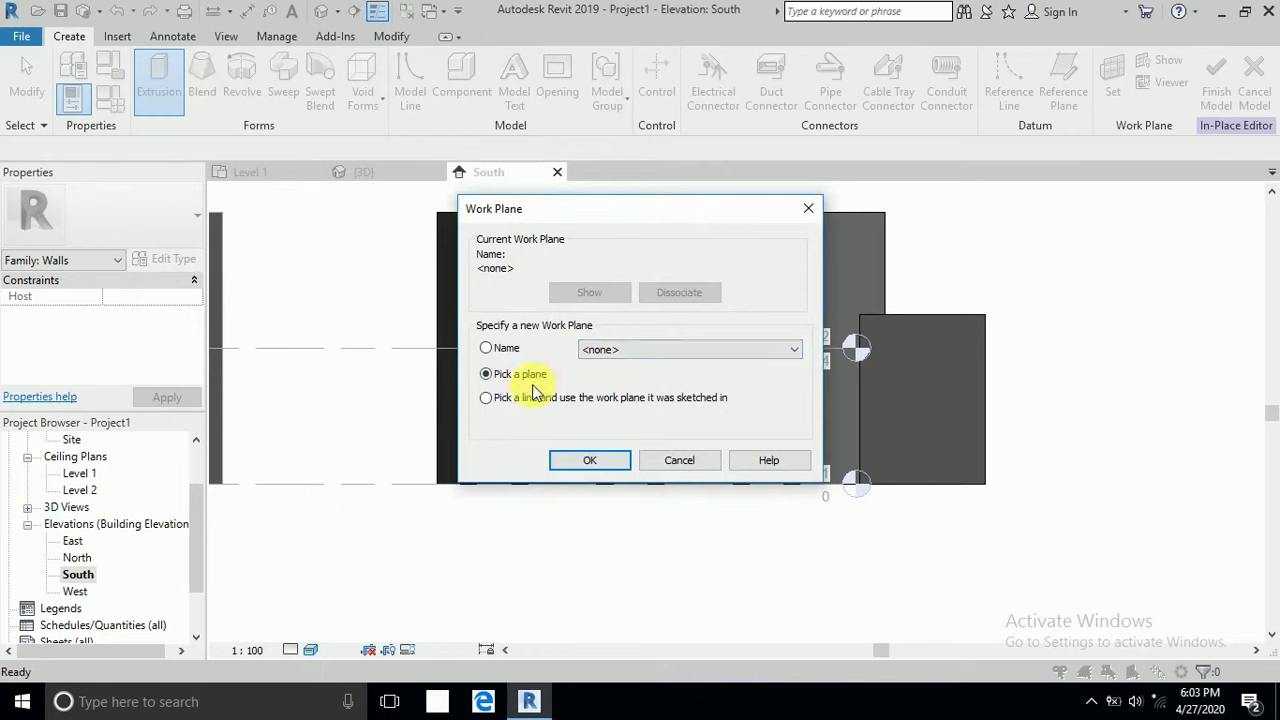
{"action": "left_click", "coordinate": [583, 463]}
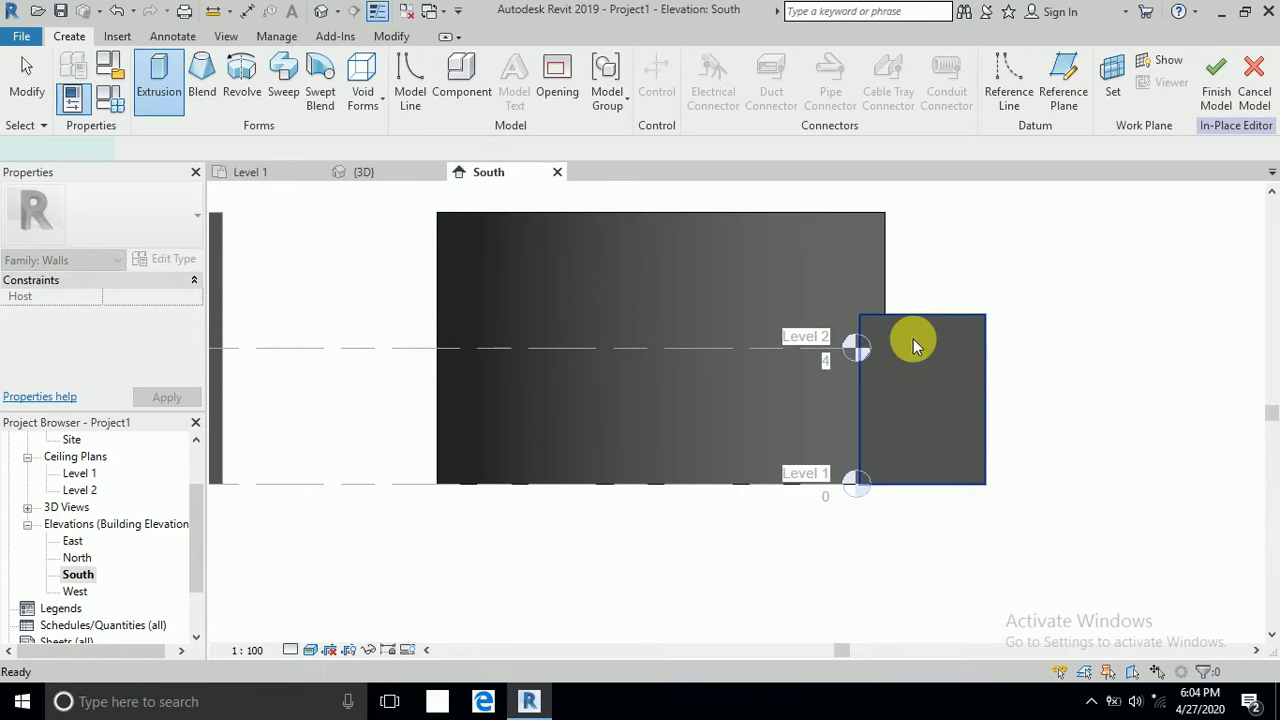
Pick the small block's face as sketch plane and draw both arch sides from Level 1 to Level 2.
{"action": "left_click", "coordinate": [913, 340]}
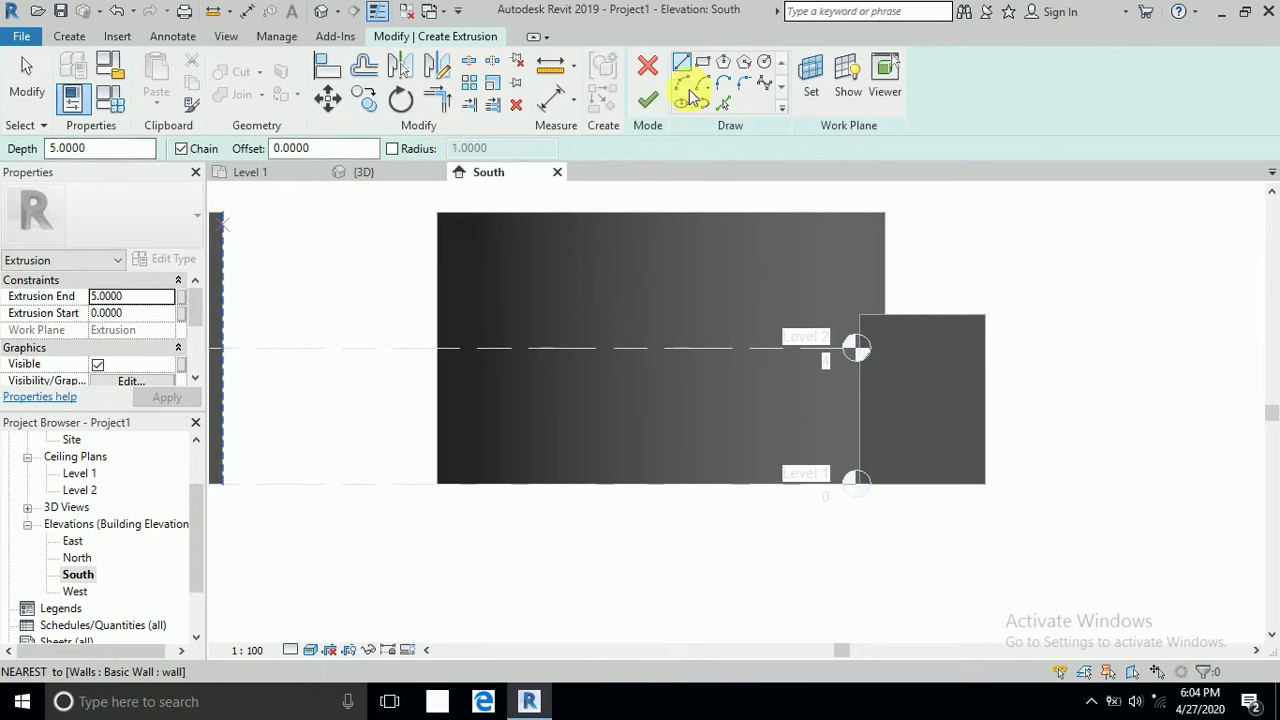
{"action": "left_click", "coordinate": [618, 463]}
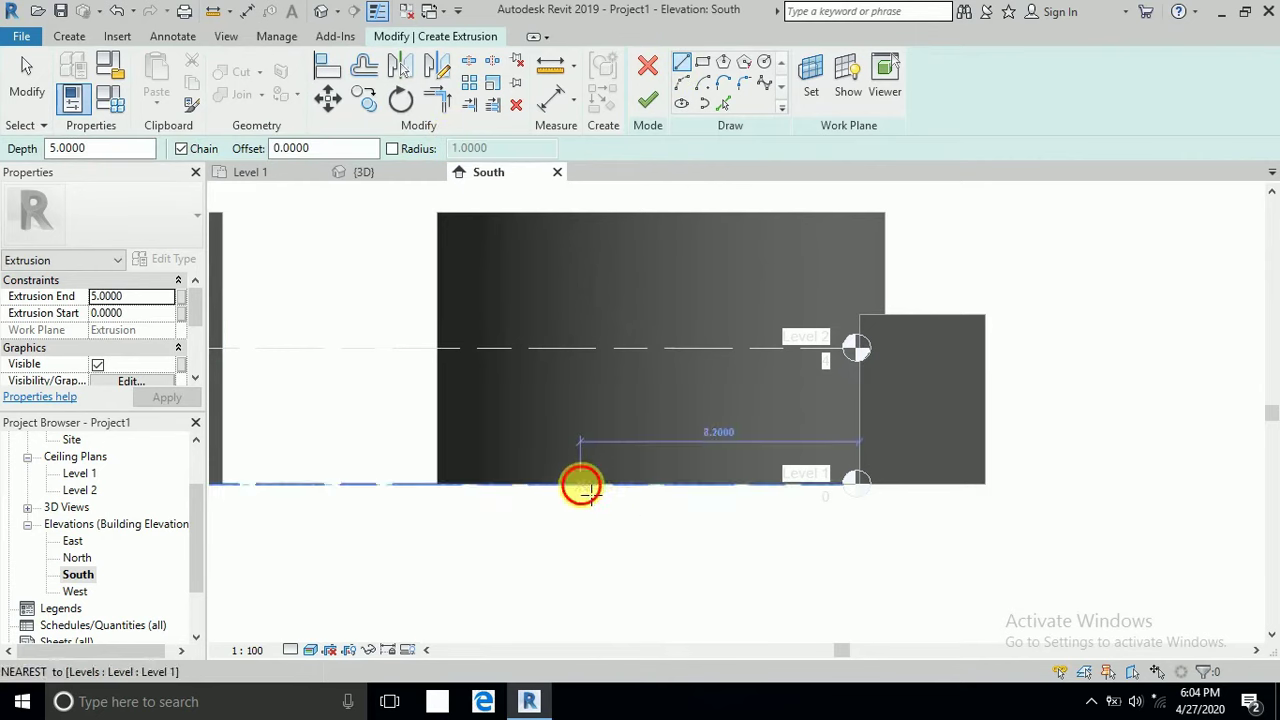
{"action": "left_click", "coordinate": [582, 486]}
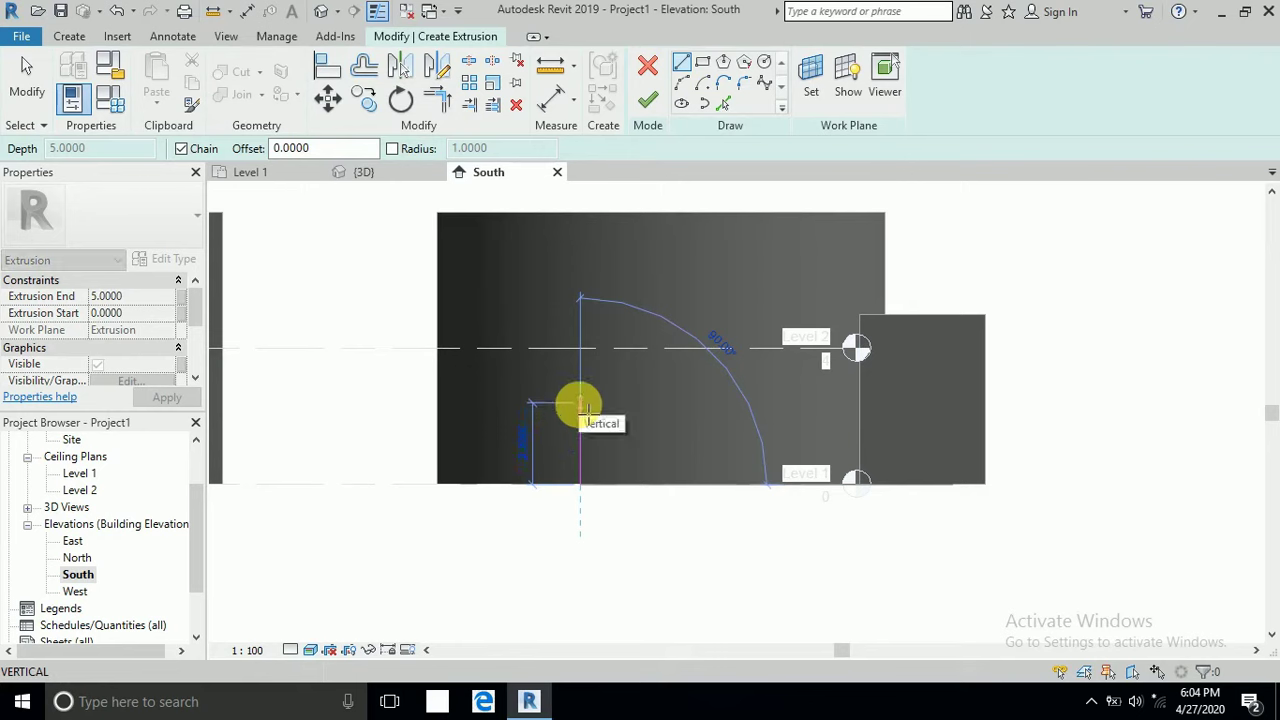
{"action": "left_click", "coordinate": [580, 349]}
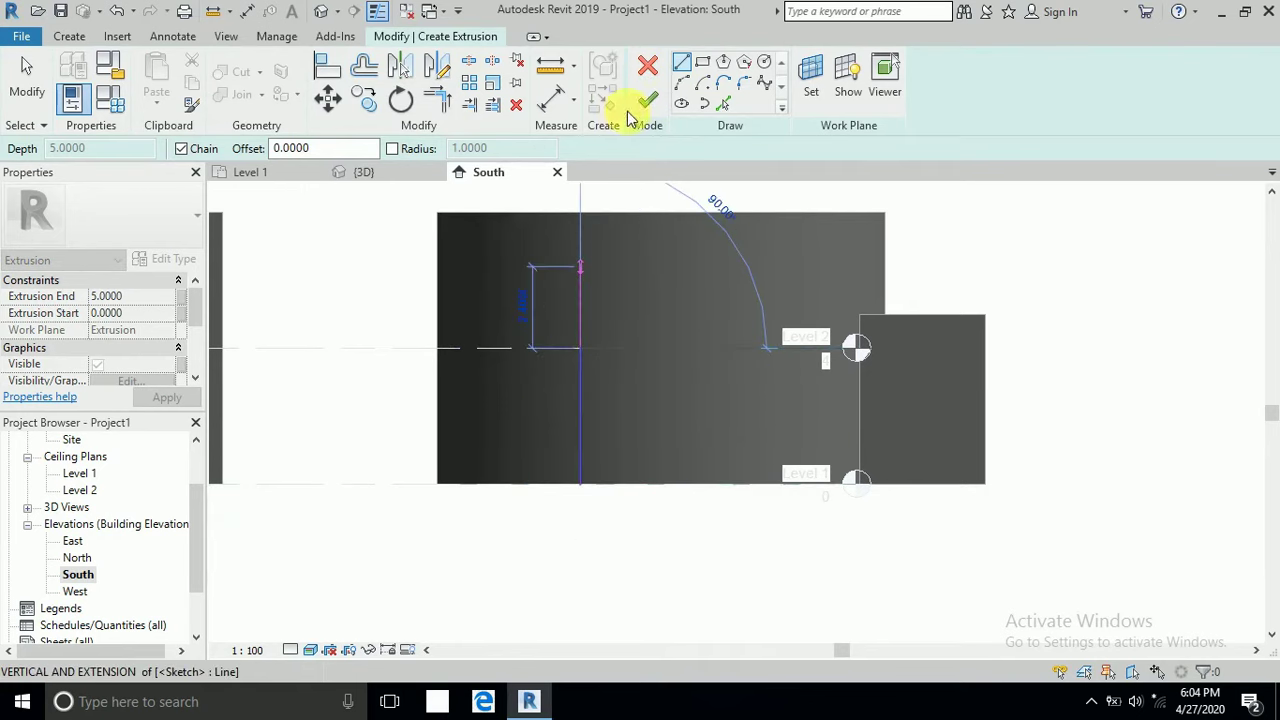
{"action": "left_click", "coordinate": [680, 64]}
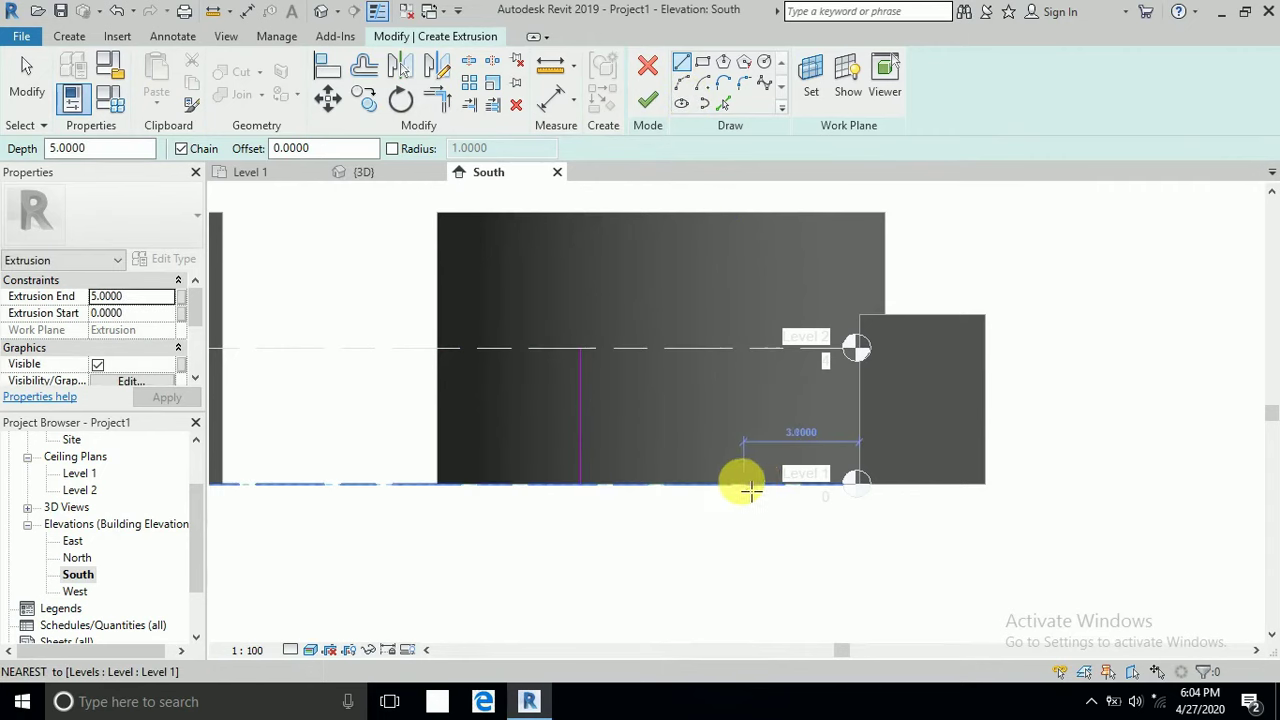
{"action": "left_click", "coordinate": [740, 484]}
{"action": "left_click", "coordinate": [740, 349]}
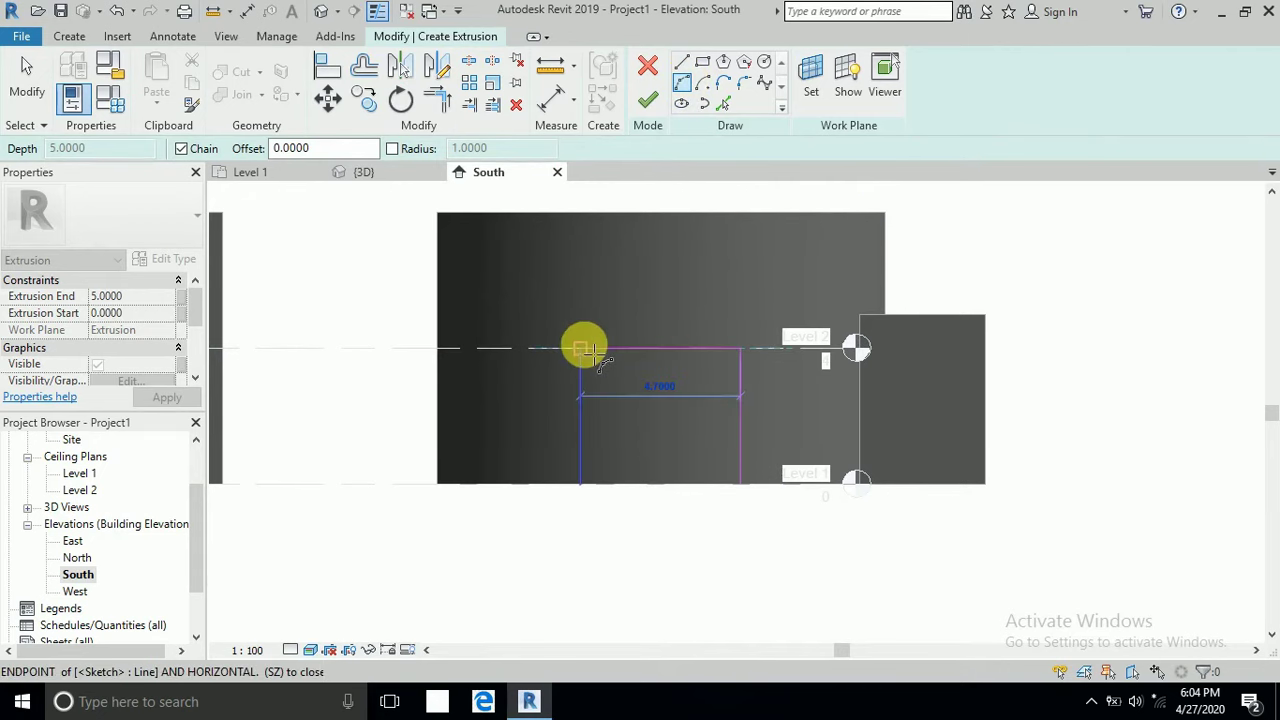
Close the arch profile with a semicircular top and a Level 1 bottom line, then finish the extrusion.
{"action": "left_click", "coordinate": [581, 349]}
{"action": "left_click", "coordinate": [652, 272]}
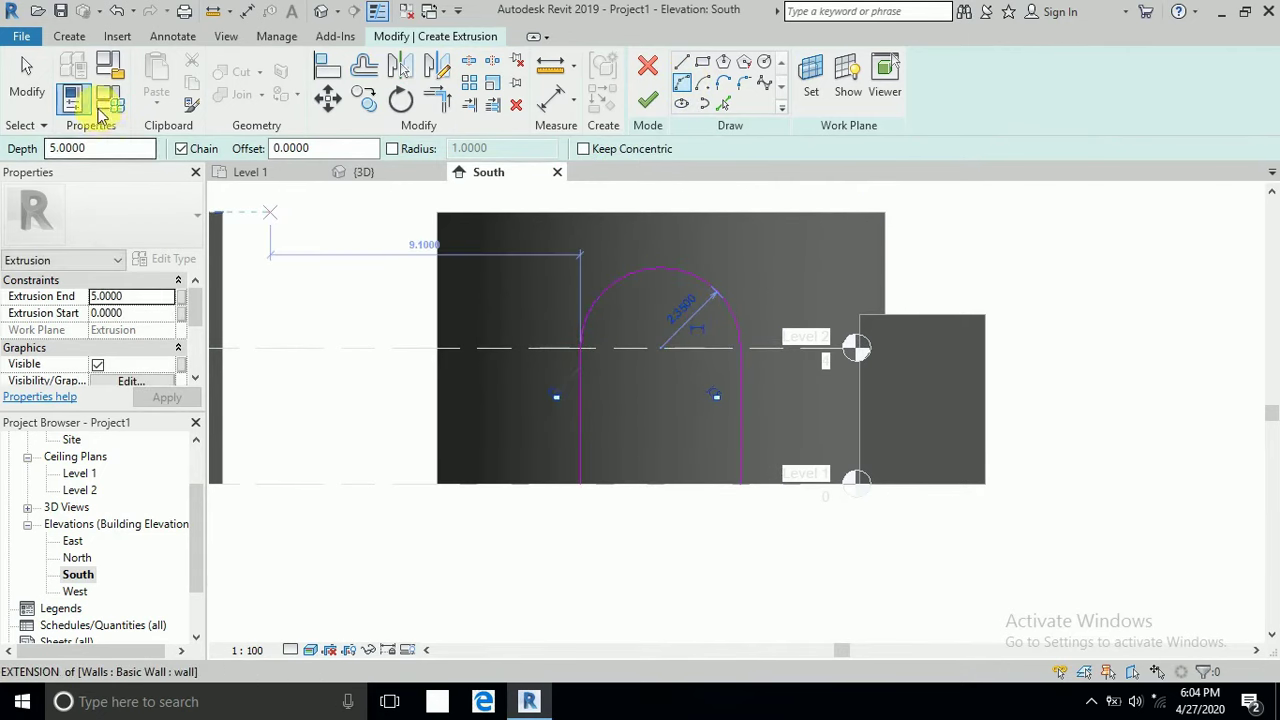
{"action": "left_click", "coordinate": [580, 484]}
{"action": "left_click", "coordinate": [741, 485]}
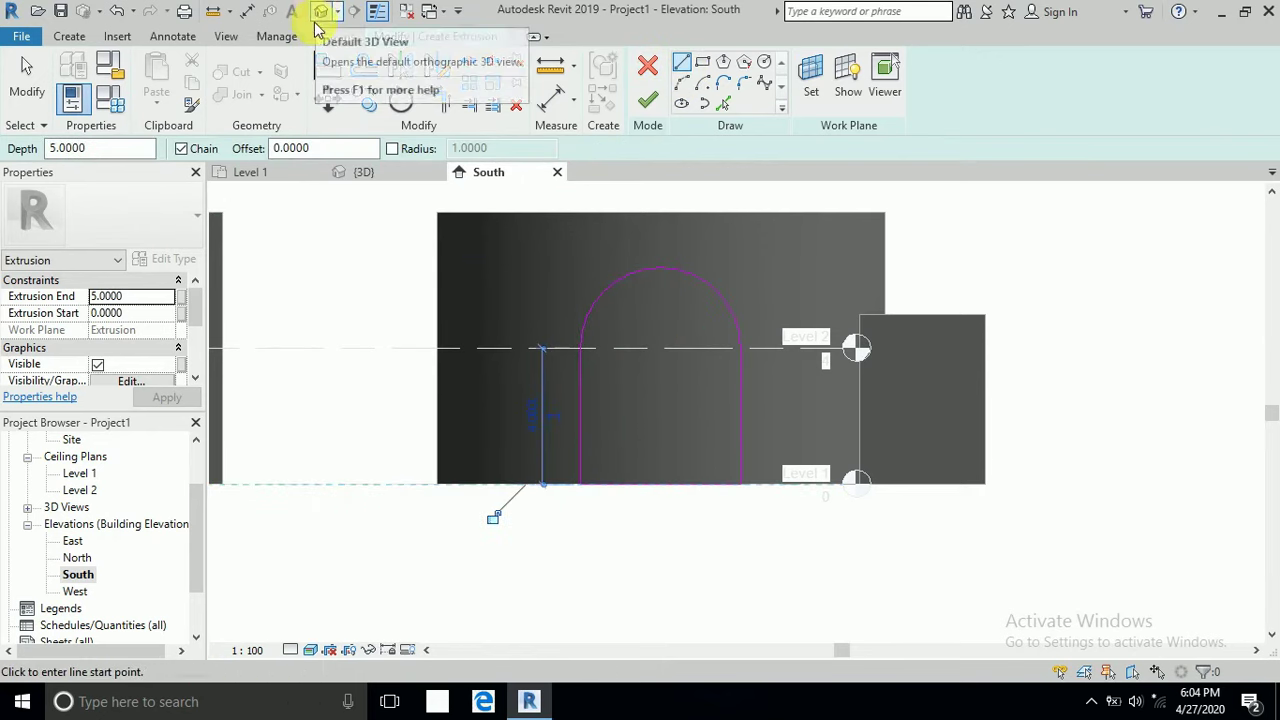
{"action": "left_click", "coordinate": [650, 102]}
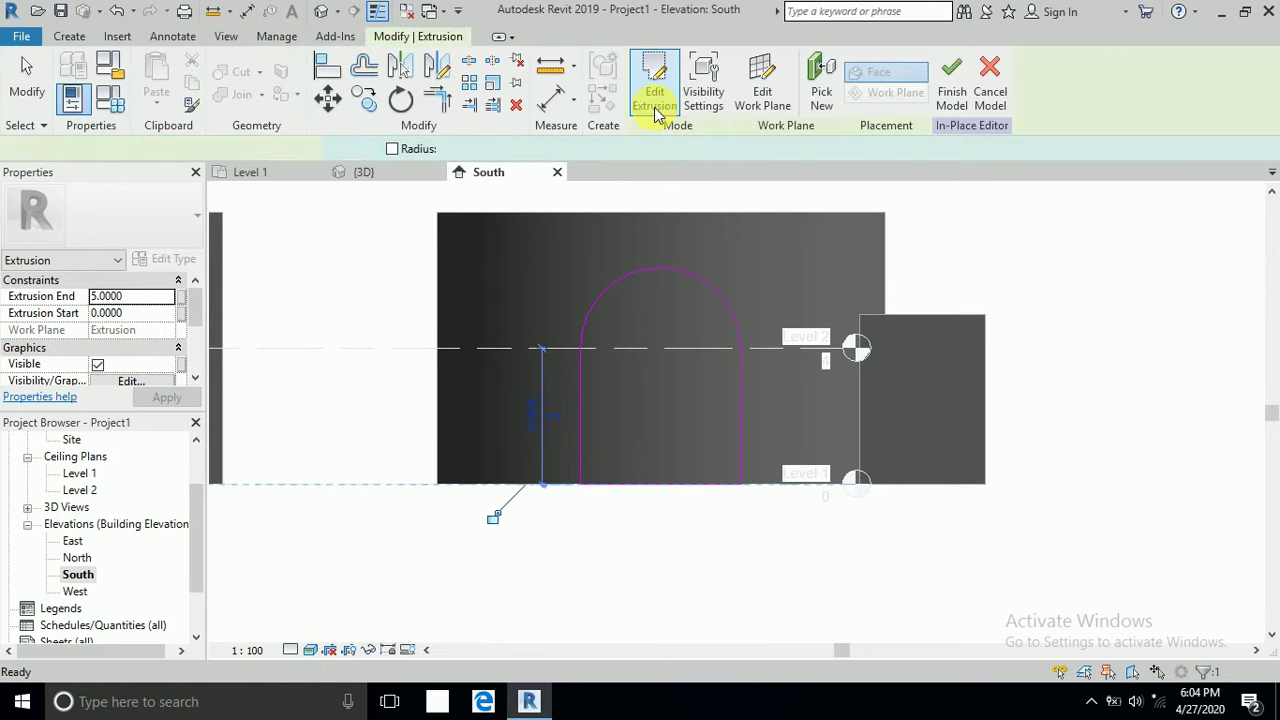
In the 3D view, stretch the arched extrusion back through the curved wall.
{"action": "left_click", "coordinate": [321, 12]}
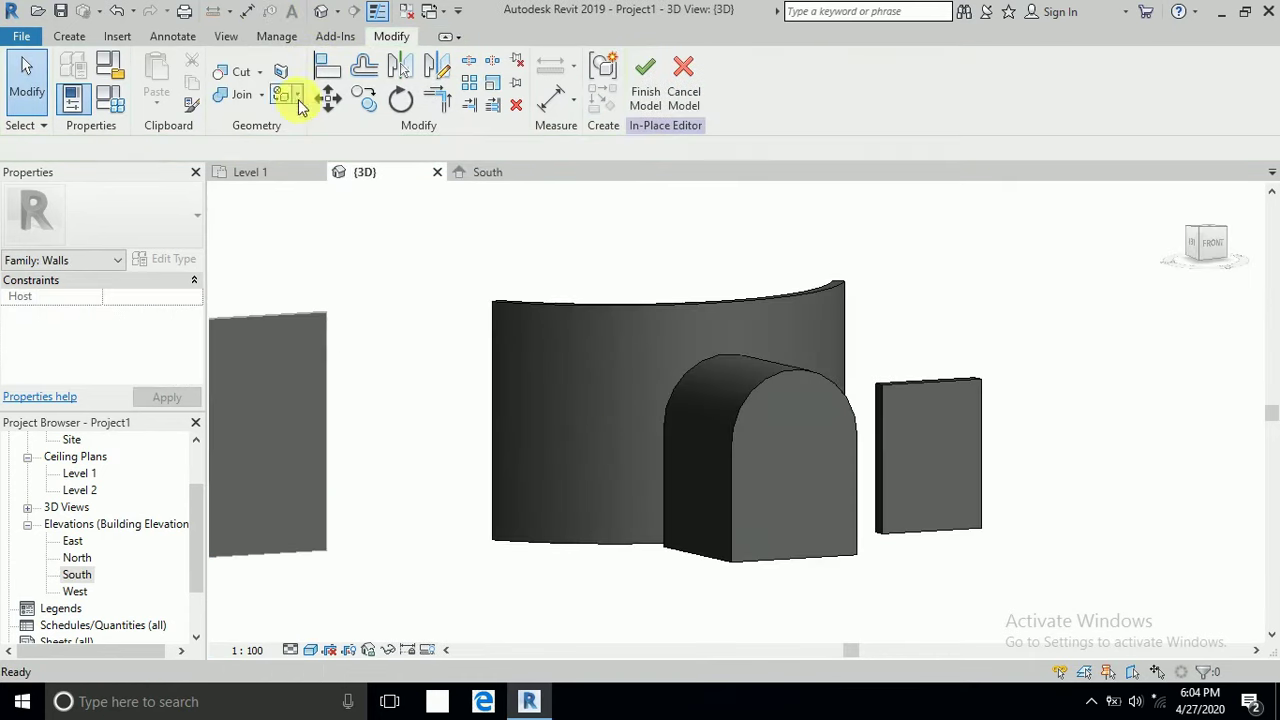
{"action": "left_click", "coordinate": [706, 500]}
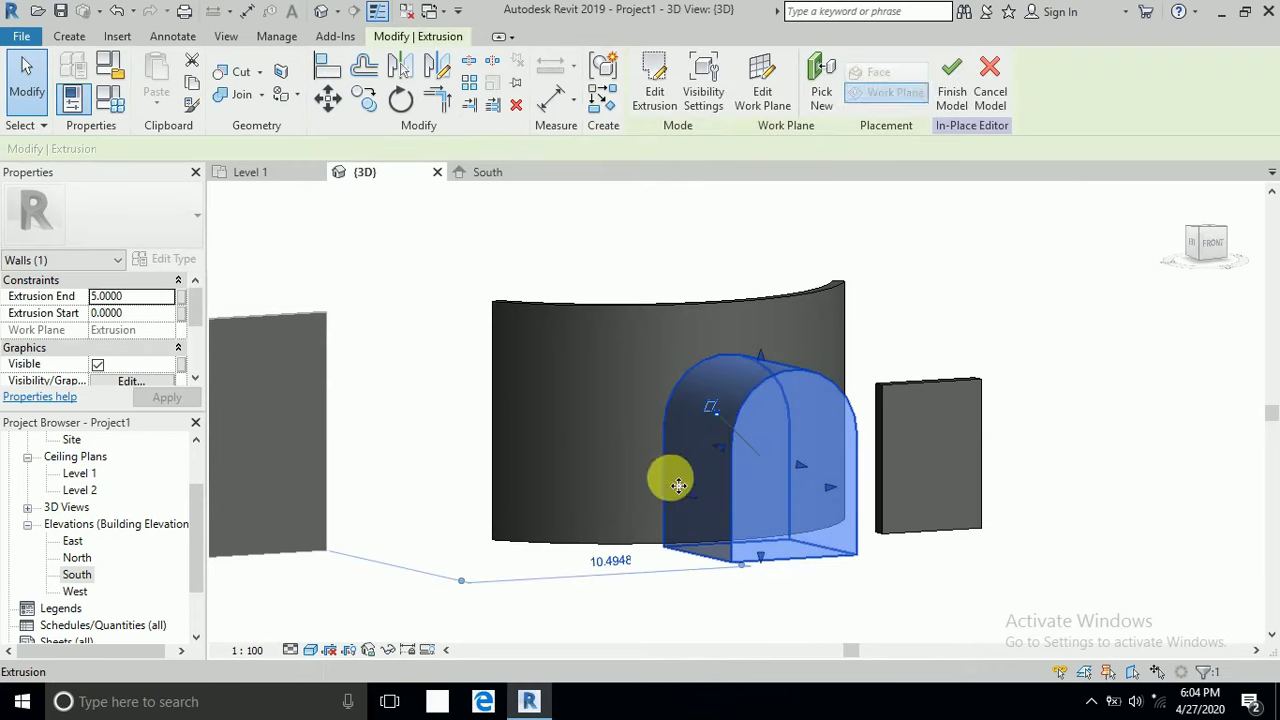
{"action": "left_click_drag", "start_coordinate": [726, 453], "coordinate": [566, 394]}
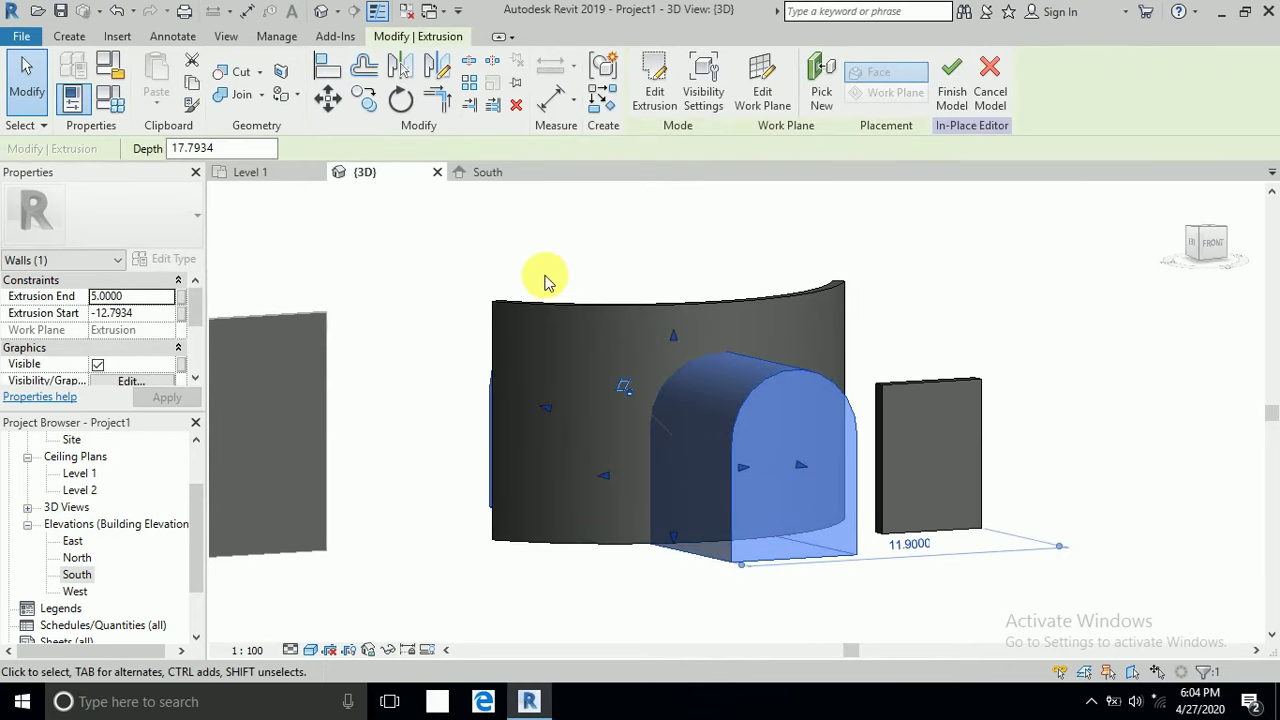
{"action": "middle_click_drag", "start_coordinate": [689, 281], "coordinate": [650, 372], "text": "shift"}
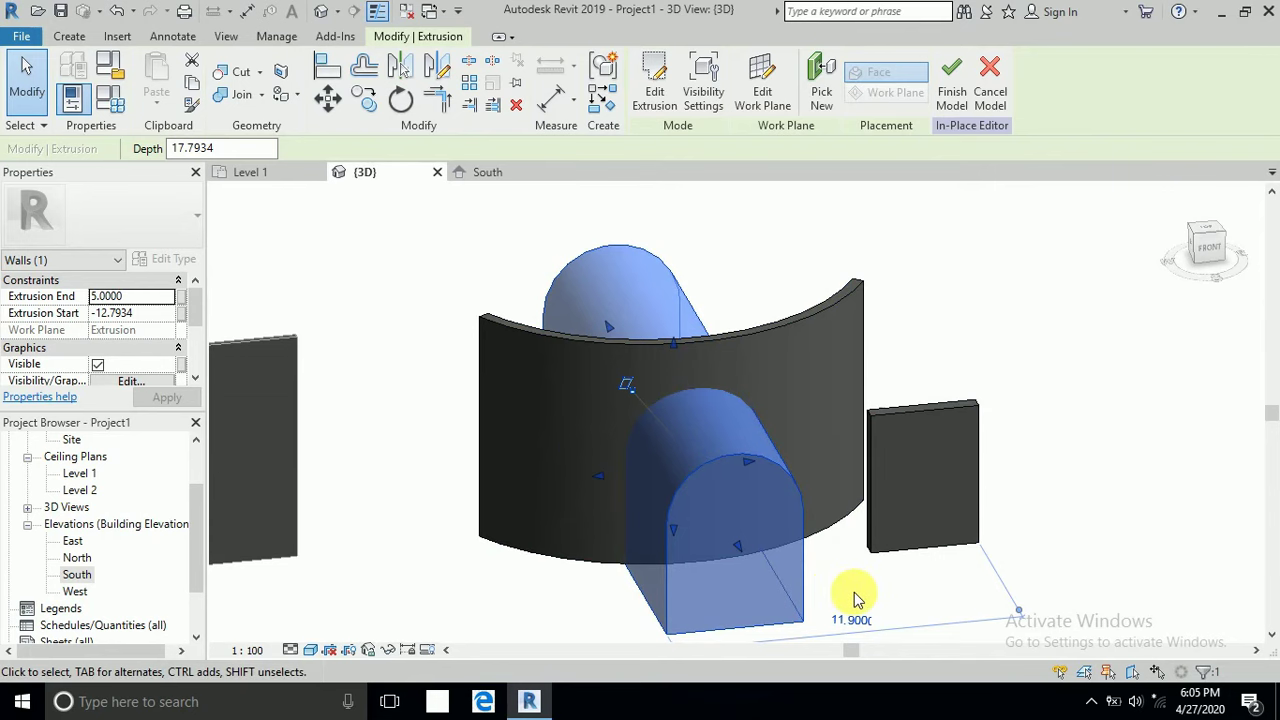
{"action": "middle_click_drag", "start_coordinate": [855, 598], "coordinate": [879, 588]}
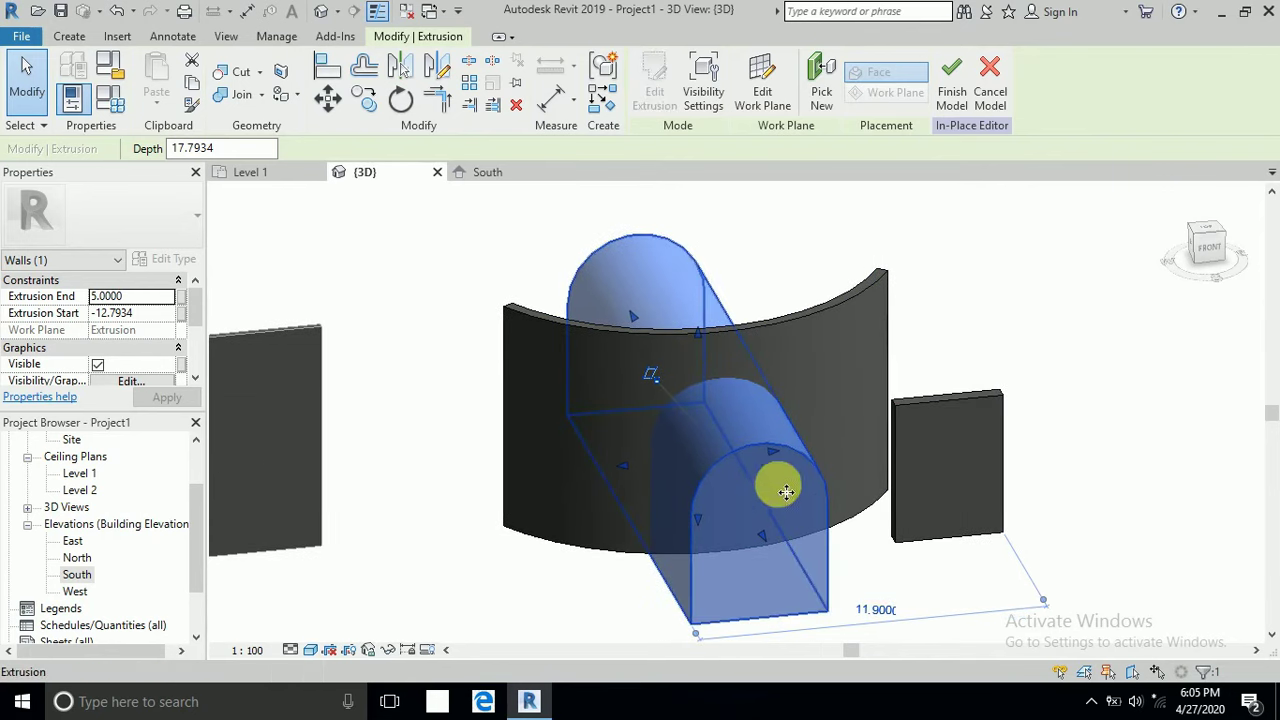
Select the arched extrusion and open its Solid/Void dropdown in Properties.
{"action": "left_click", "coordinate": [729, 523]}
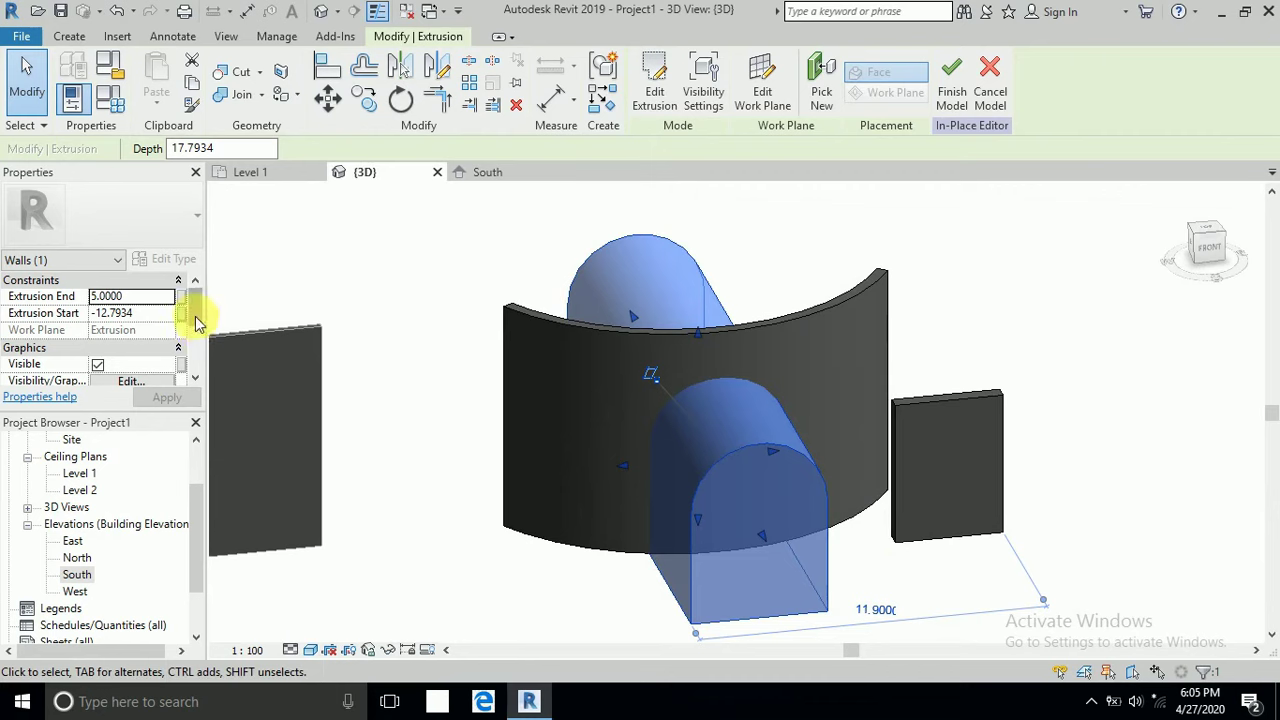
{"action": "left_click_drag", "start_coordinate": [197, 323], "coordinate": [194, 351]}
{"action": "left_click", "coordinate": [157, 349]}
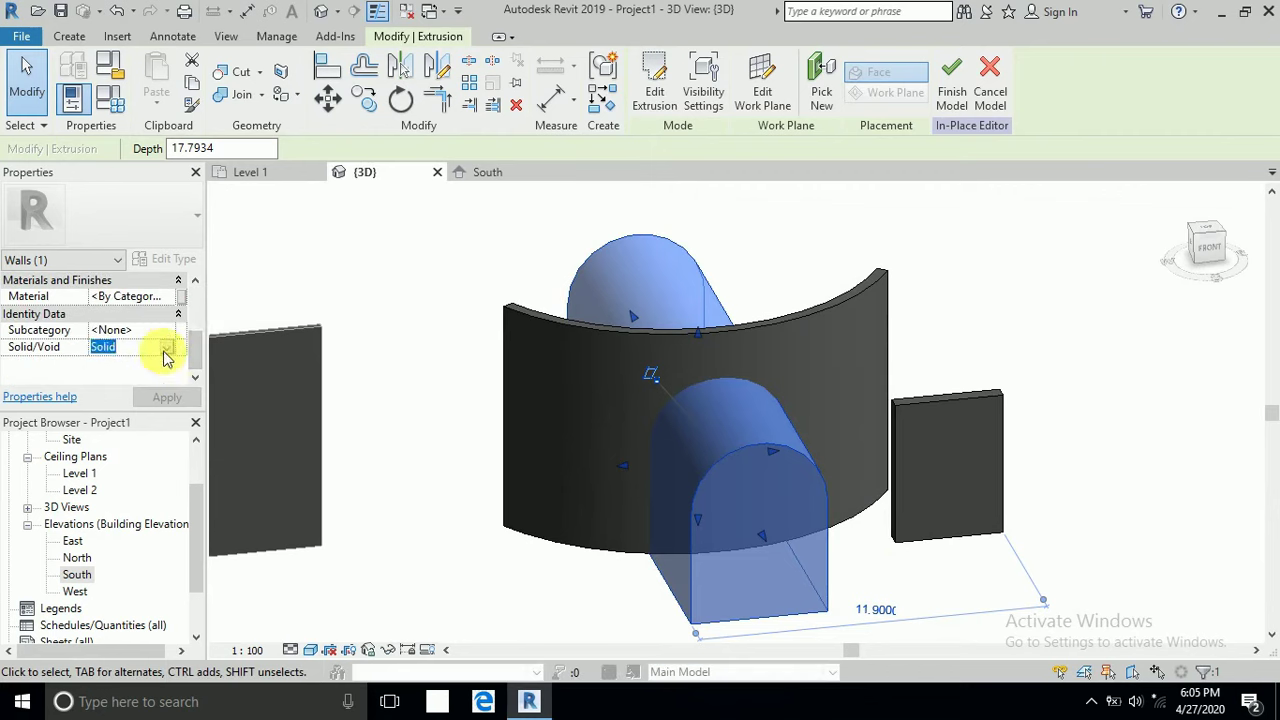
{"action": "left_click", "coordinate": [165, 350]}
Set the extrusion to Void, cut it into the curved wall with Cut Geometry, and delete the small block.
{"action": "left_click", "coordinate": [148, 378]}
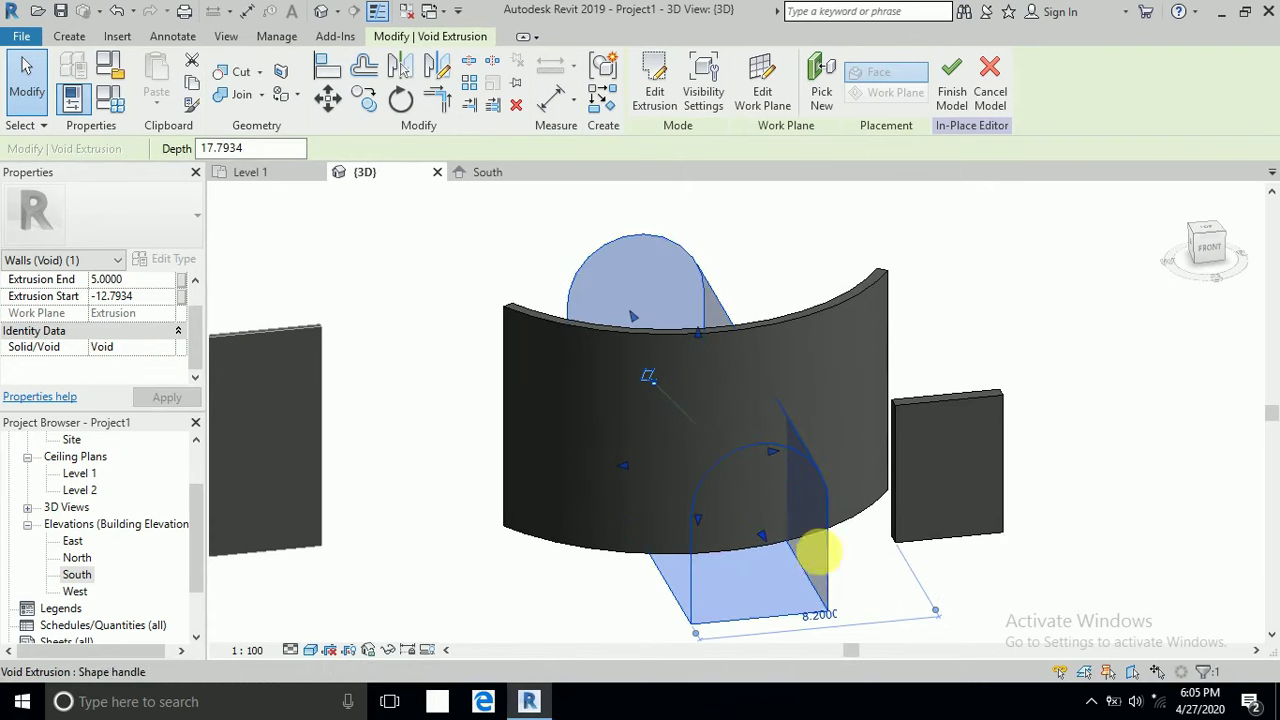
{"action": "left_click", "coordinate": [240, 76]}
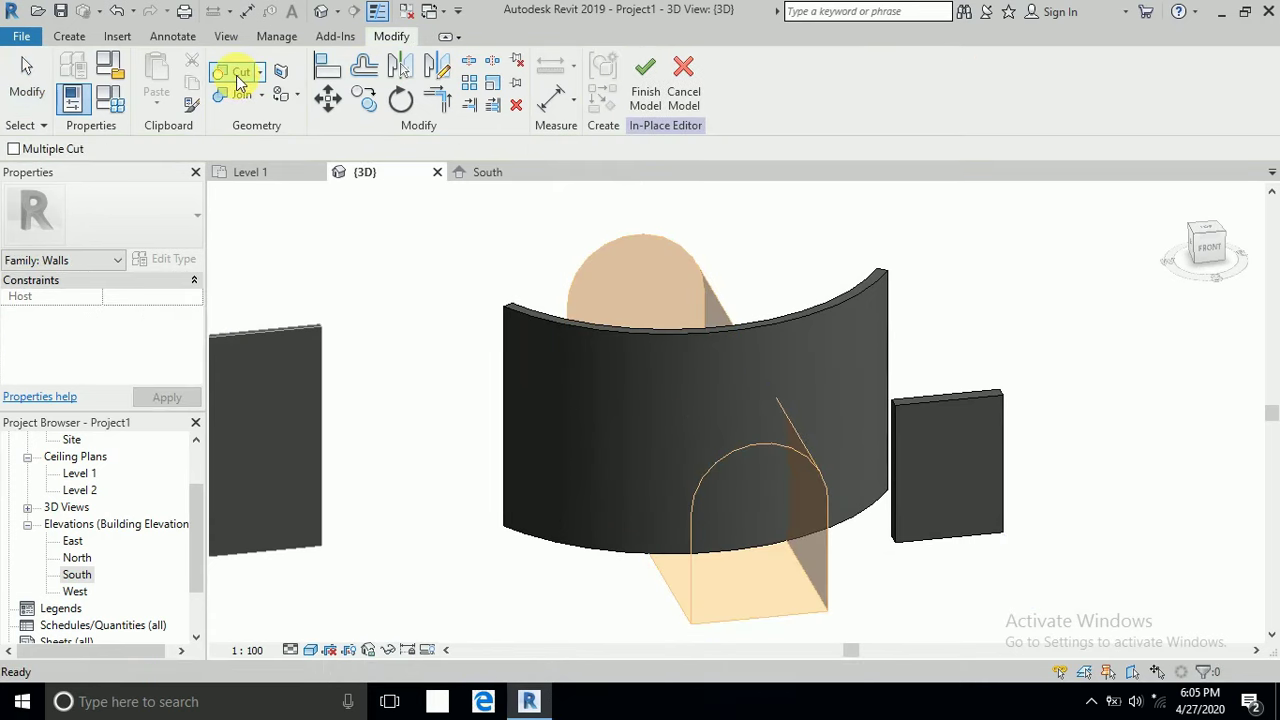
{"action": "left_click", "coordinate": [743, 517]}
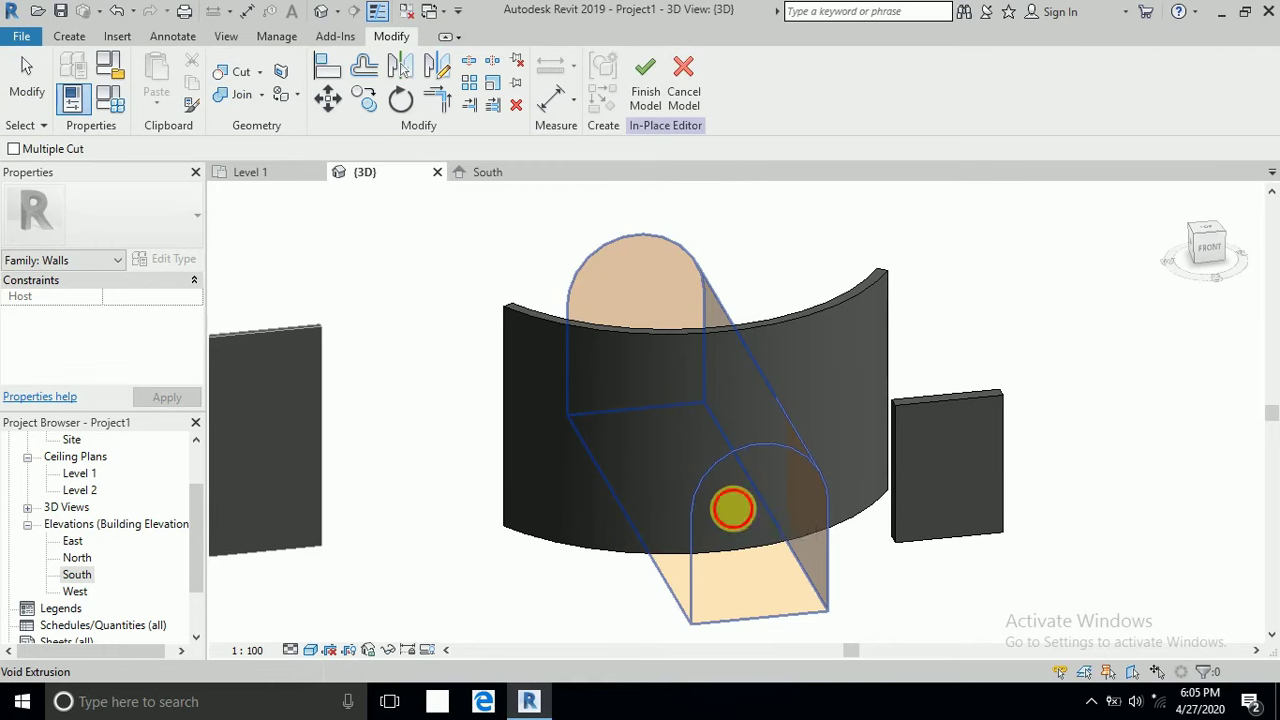
{"action": "left_click", "coordinate": [556, 381]}
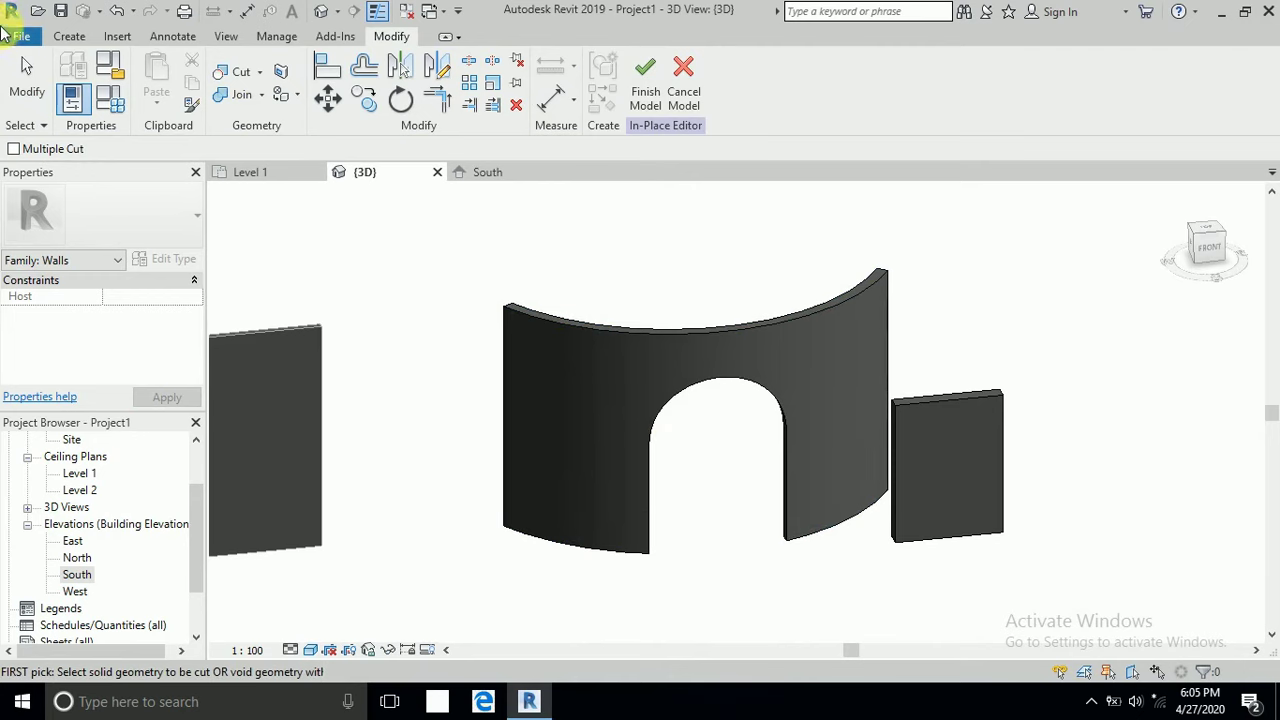
{"action": "left_click", "coordinate": [27, 75]}
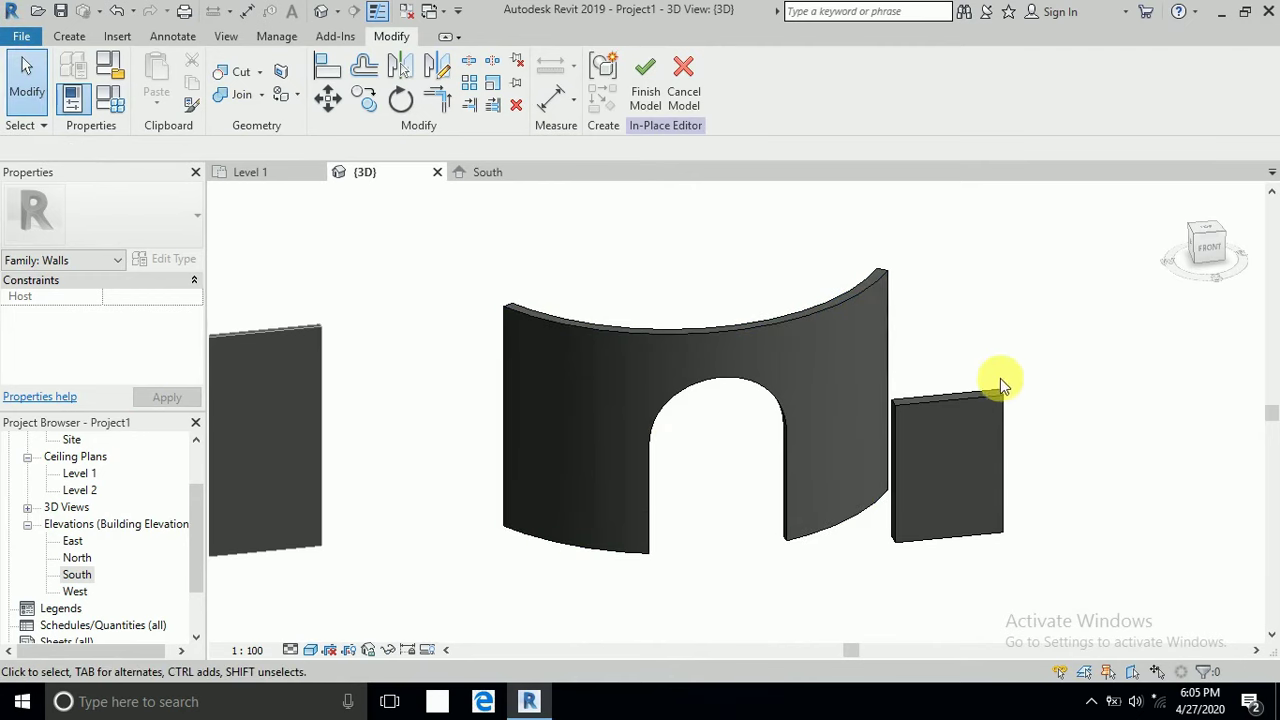
{"action": "left_click", "coordinate": [1003, 418]}
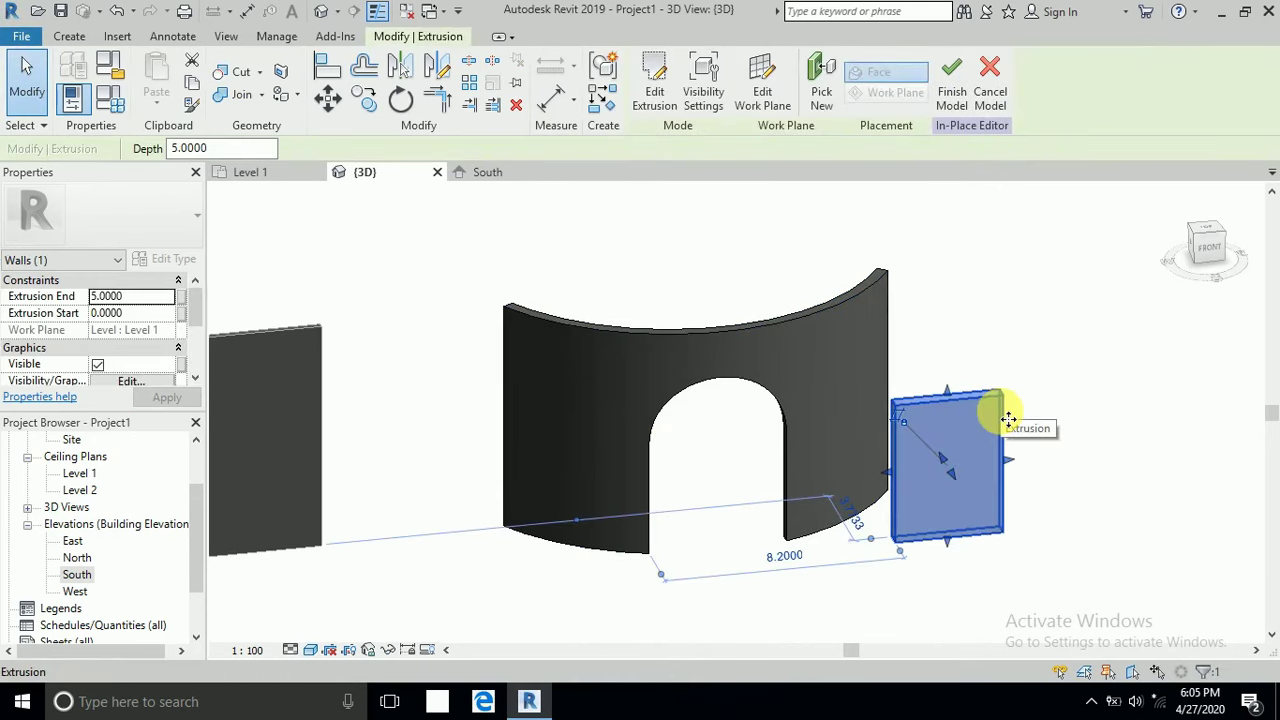
{"action": "key", "text": "Delete"}
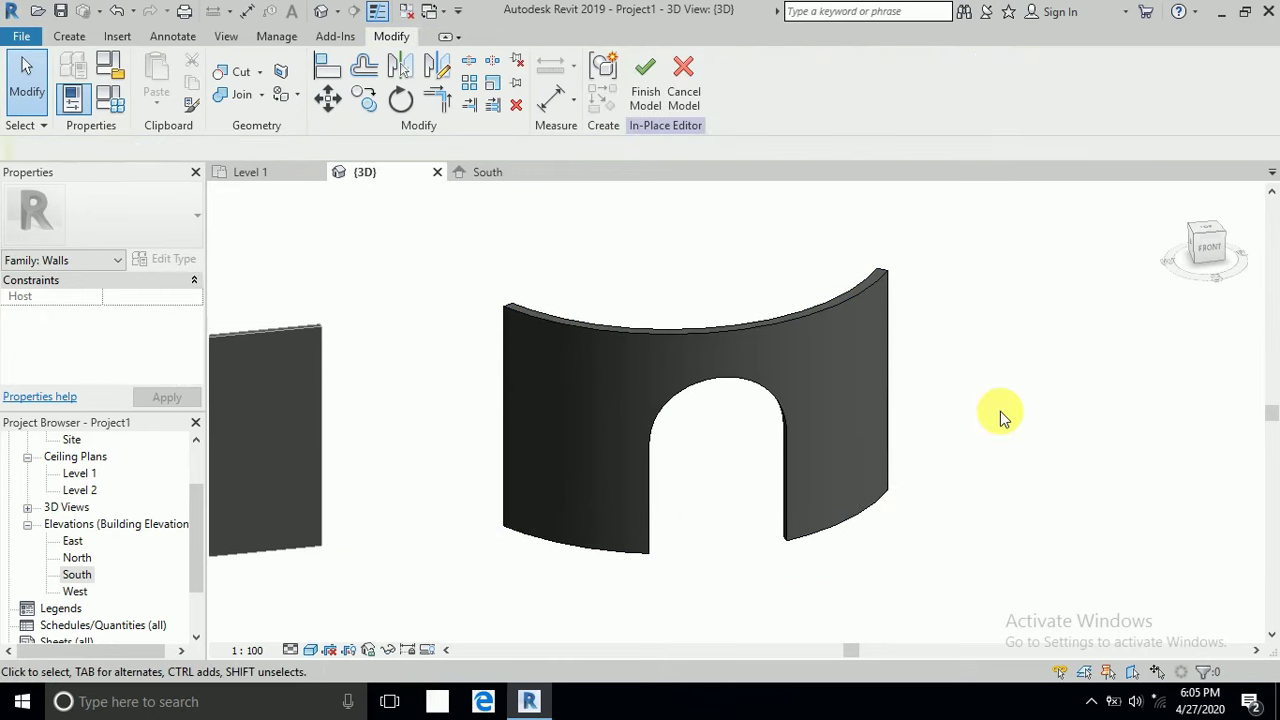
Orbit and zoom to show both arched walls, then select the curved wall and scroll to Materials and Finishes.
{"action": "mouse_move", "coordinate": [808, 511]}
{"action": "middle_mouse_down", "text": "shift"}
{"action": "mouse_move", "coordinate": [797, 531]}
{"action": "mouse_move", "coordinate": [877, 437]}
{"action": "mouse_move", "coordinate": [789, 543]}
{"action": "mouse_move", "coordinate": [723, 538]}
{"action": "mouse_move", "coordinate": [666, 560]}
{"action": "mouse_move", "coordinate": [620, 492]}
{"action": "middle_mouse_up", "text": "shift"}
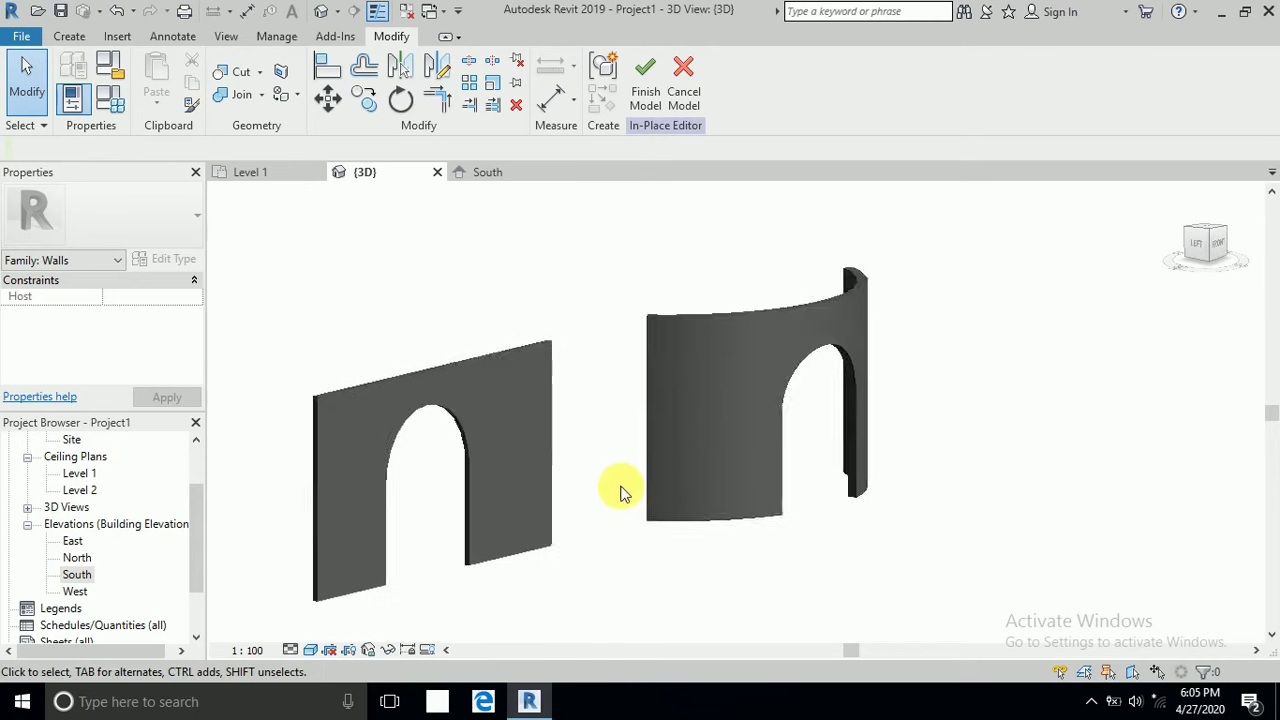
{"action": "scroll", "coordinate": [620, 492], "scroll_direction": "up", "scroll_amount": 3}
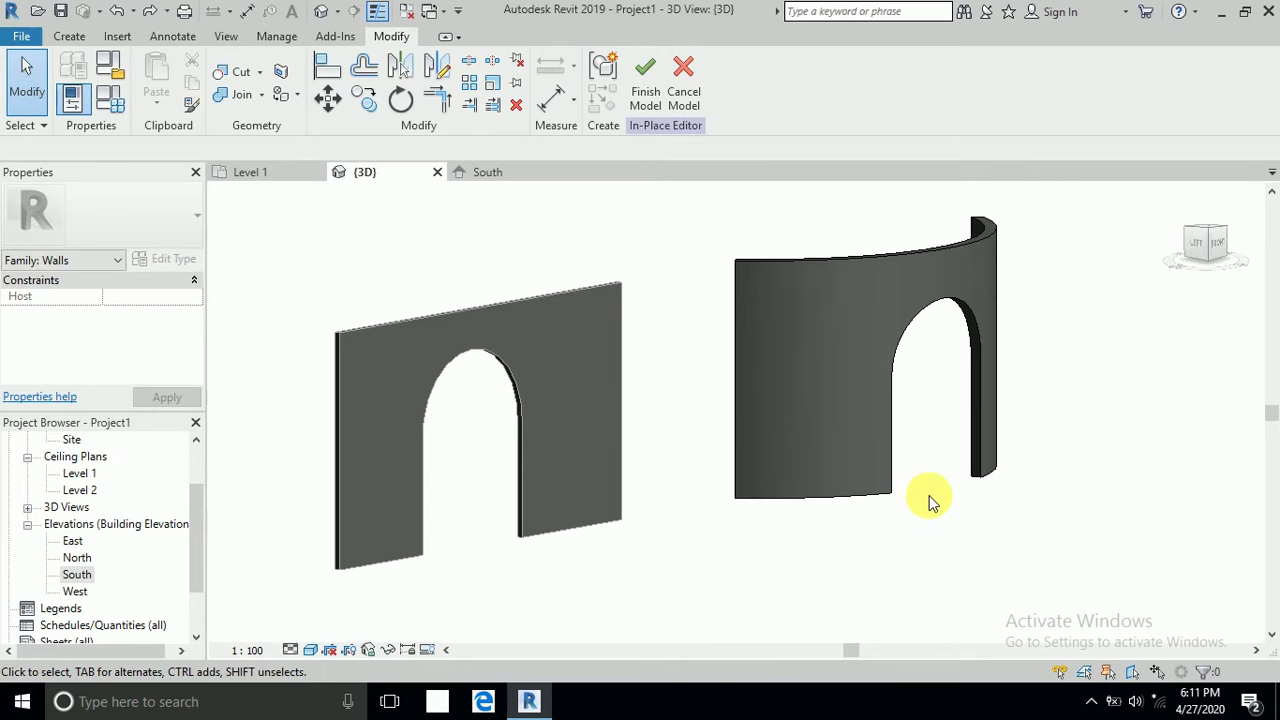
{"action": "middle_click_drag", "start_coordinate": [930, 506], "coordinate": [934, 514]}
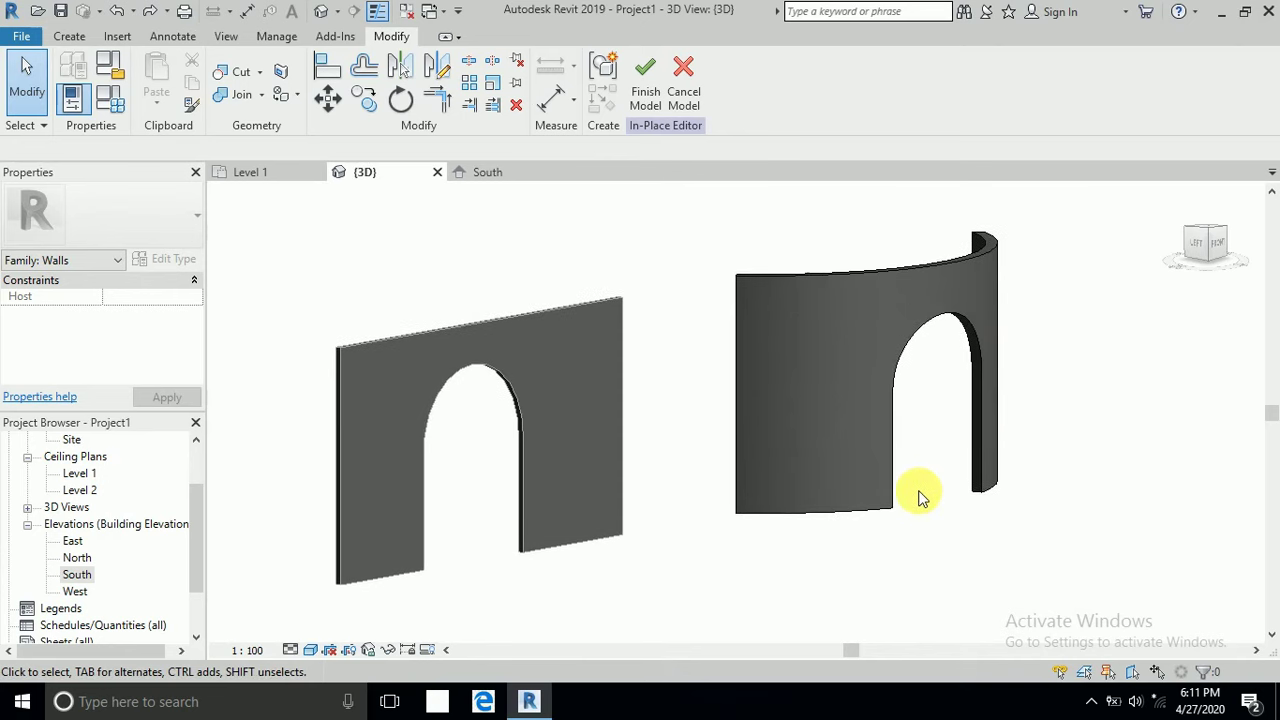
{"action": "left_click", "coordinate": [787, 287]}
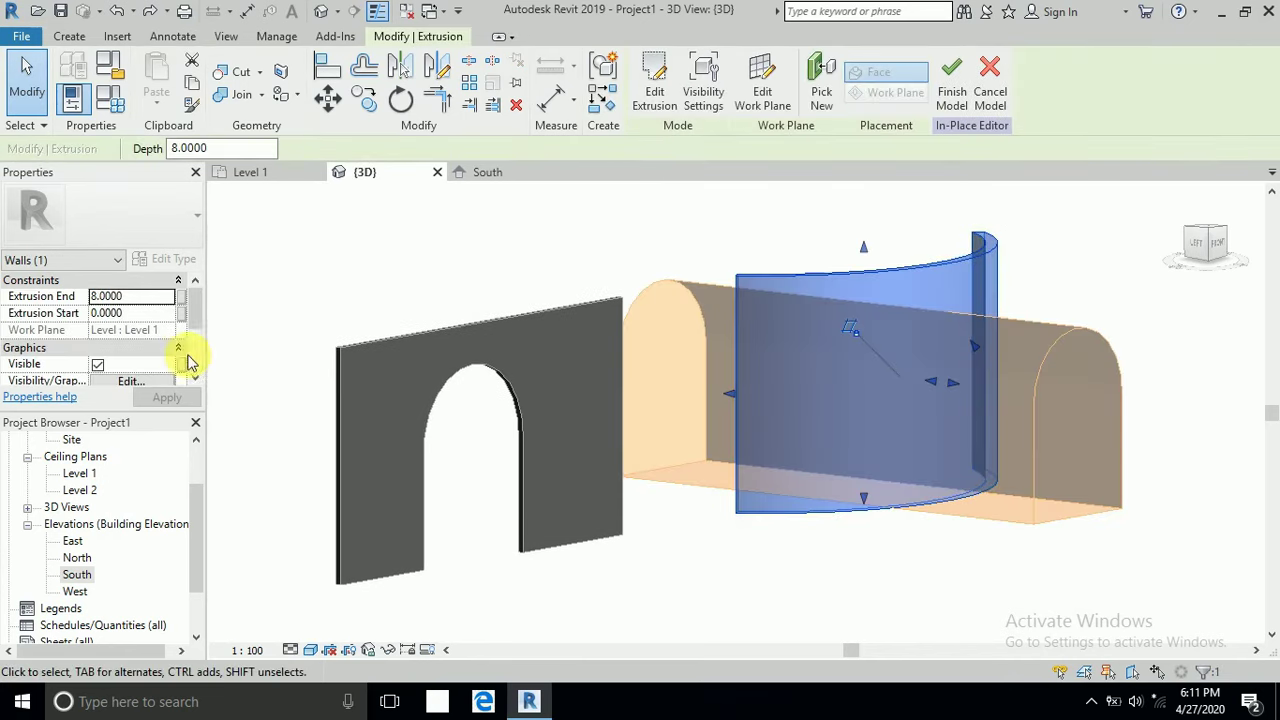
{"action": "scroll", "coordinate": [157, 352], "scroll_direction": "down", "scroll_amount": 1}
{"action": "scroll", "coordinate": [157, 356], "scroll_direction": "down", "scroll_amount": 1}
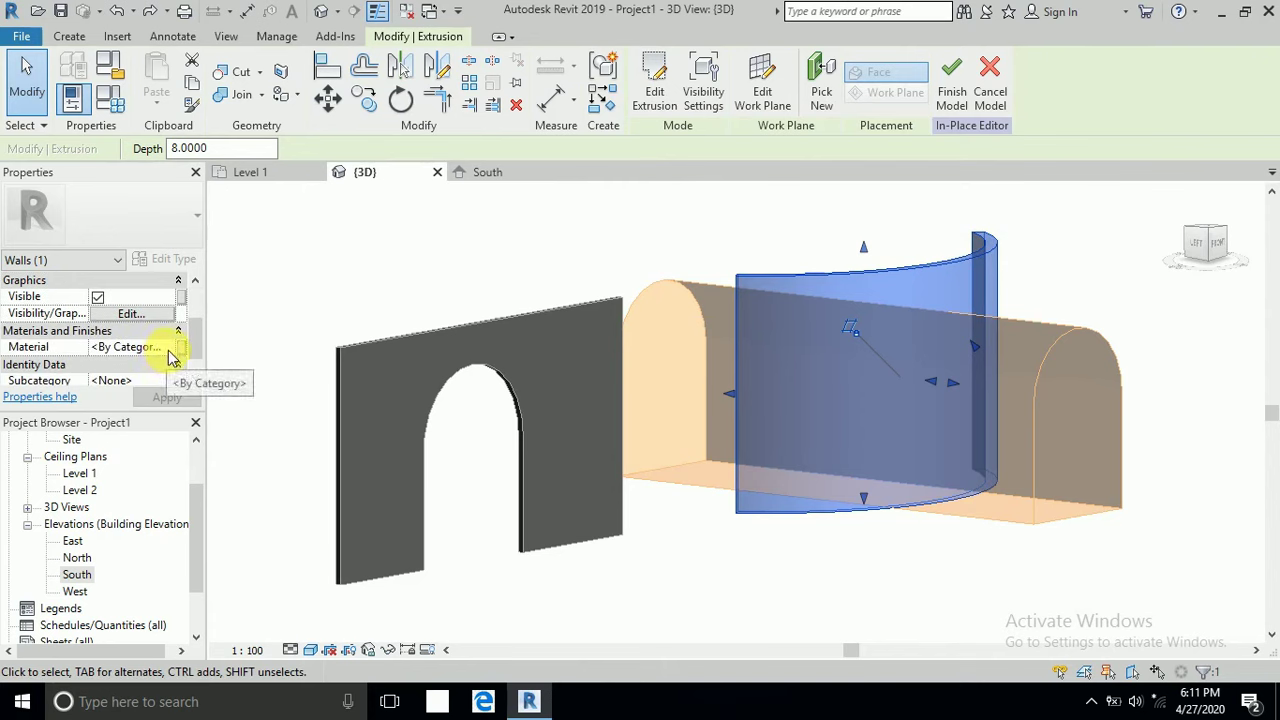
Assign the Brick, Common material to the curved arched wall via the Material Browser.
{"action": "left_click", "coordinate": [170, 352]}
{"action": "left_click", "coordinate": [168, 347]}
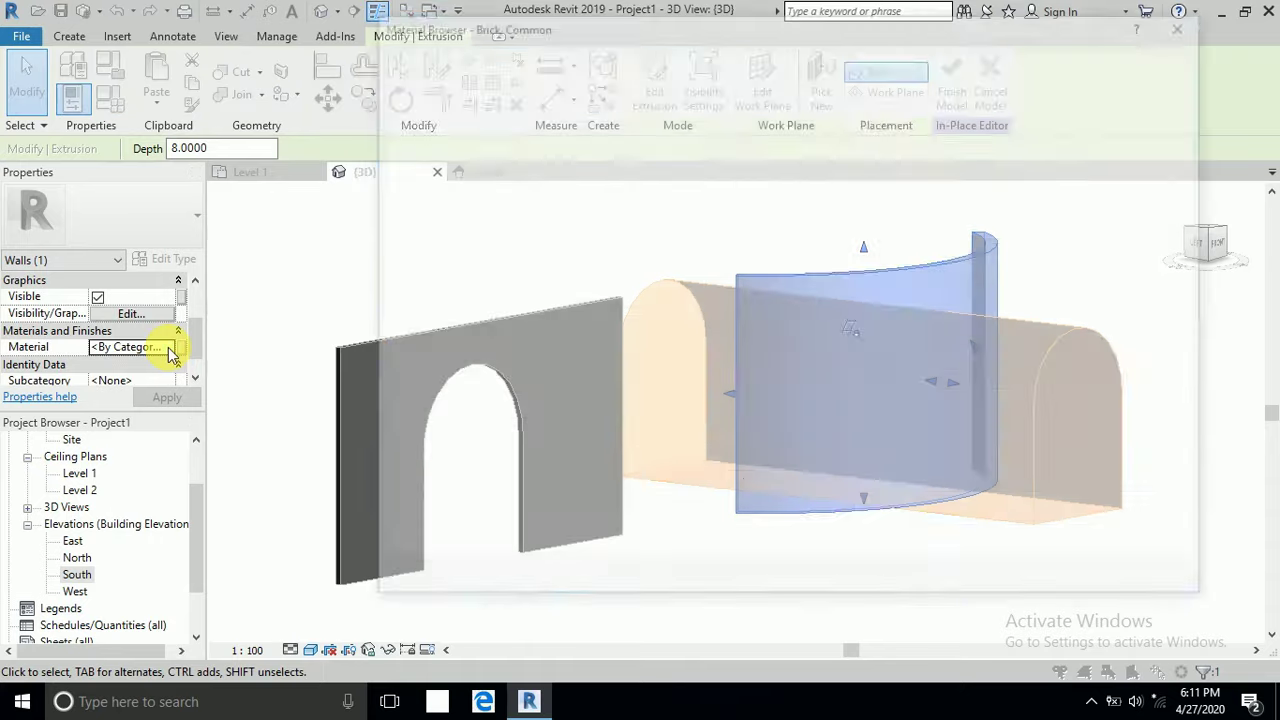
{"action": "scroll", "coordinate": [472, 374], "scroll_direction": "down", "scroll_amount": 1}
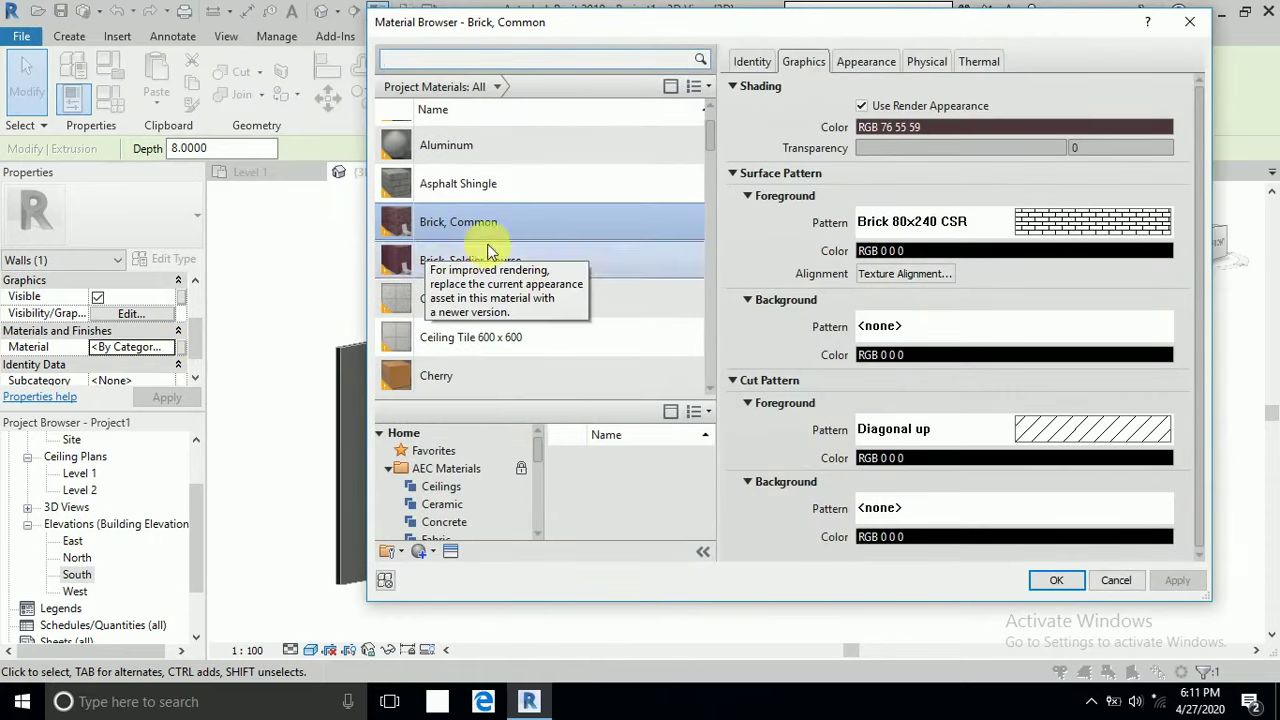
{"action": "left_click", "coordinate": [868, 63]}
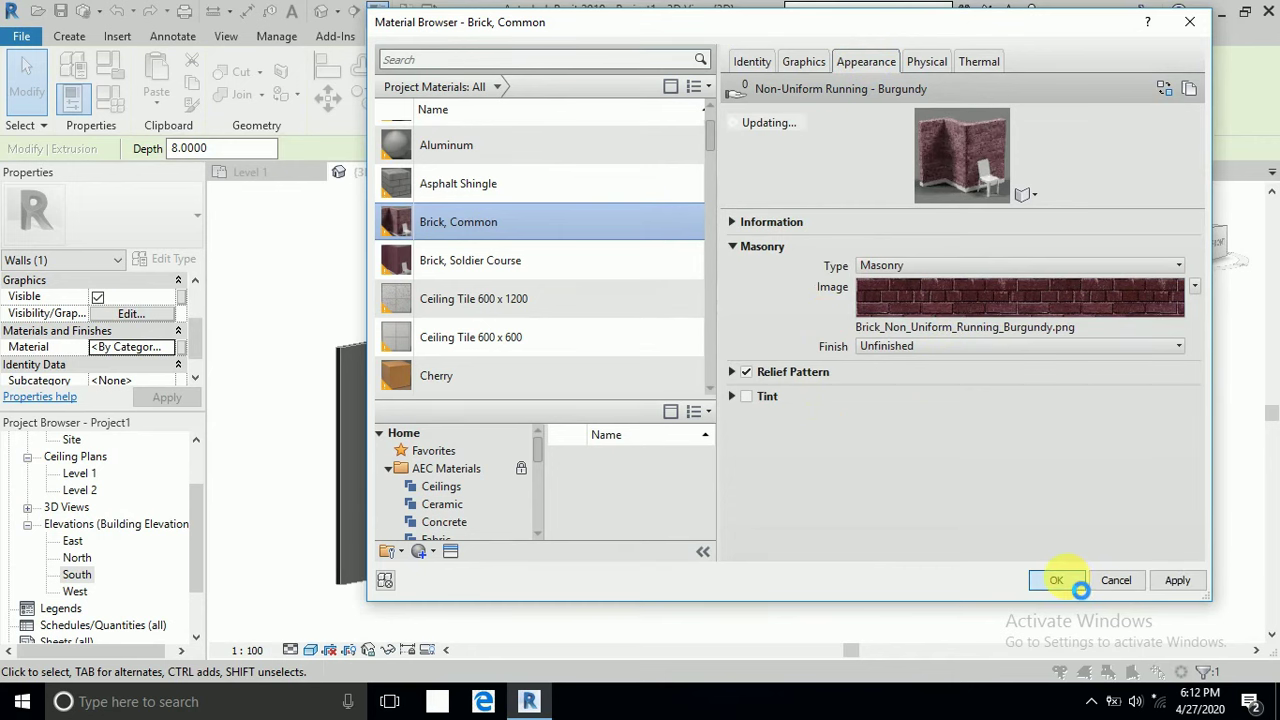
{"action": "left_click", "coordinate": [1078, 588]}
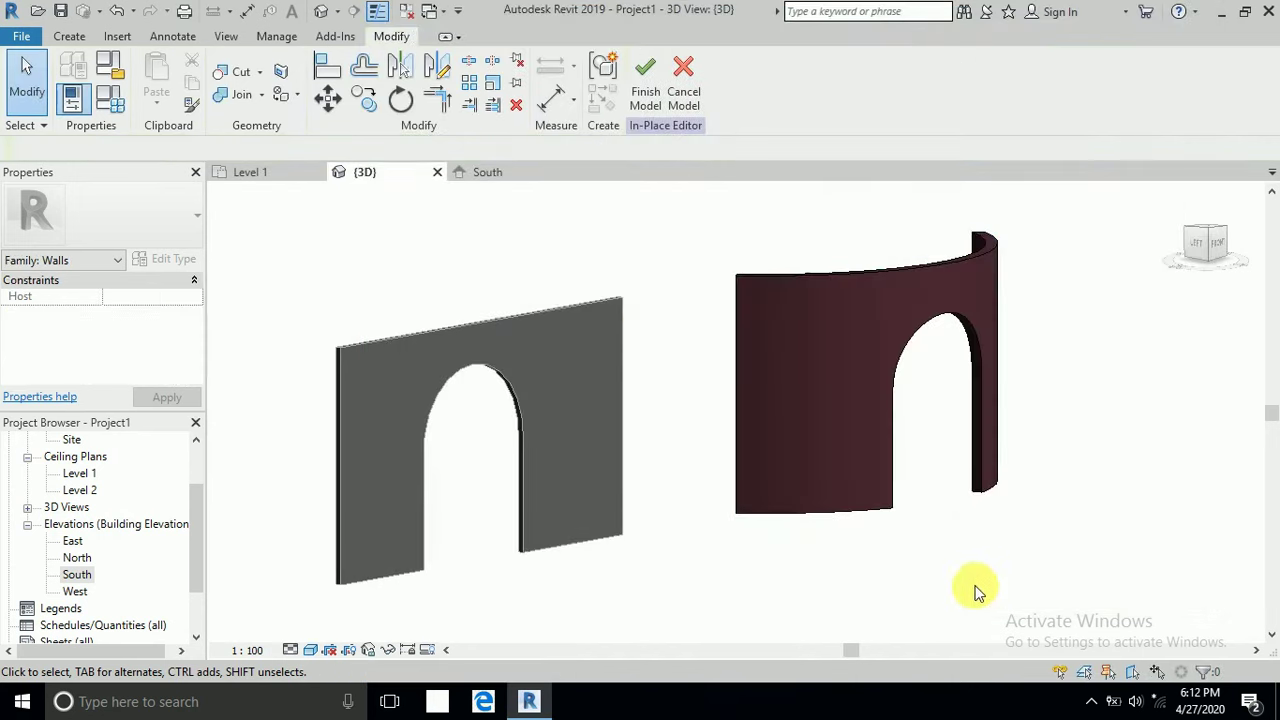
Switch the 3D view to Realistic visual style and frame both arched walls.
{"action": "scroll", "coordinate": [790, 510], "scroll_direction": "up", "scroll_amount": 5}
{"action": "mouse_move", "coordinate": [777, 506]}
{"action": "middle_mouse_down"}
{"action": "mouse_move", "coordinate": [786, 603]}
{"action": "mouse_move", "coordinate": [748, 607]}
{"action": "middle_mouse_up"}
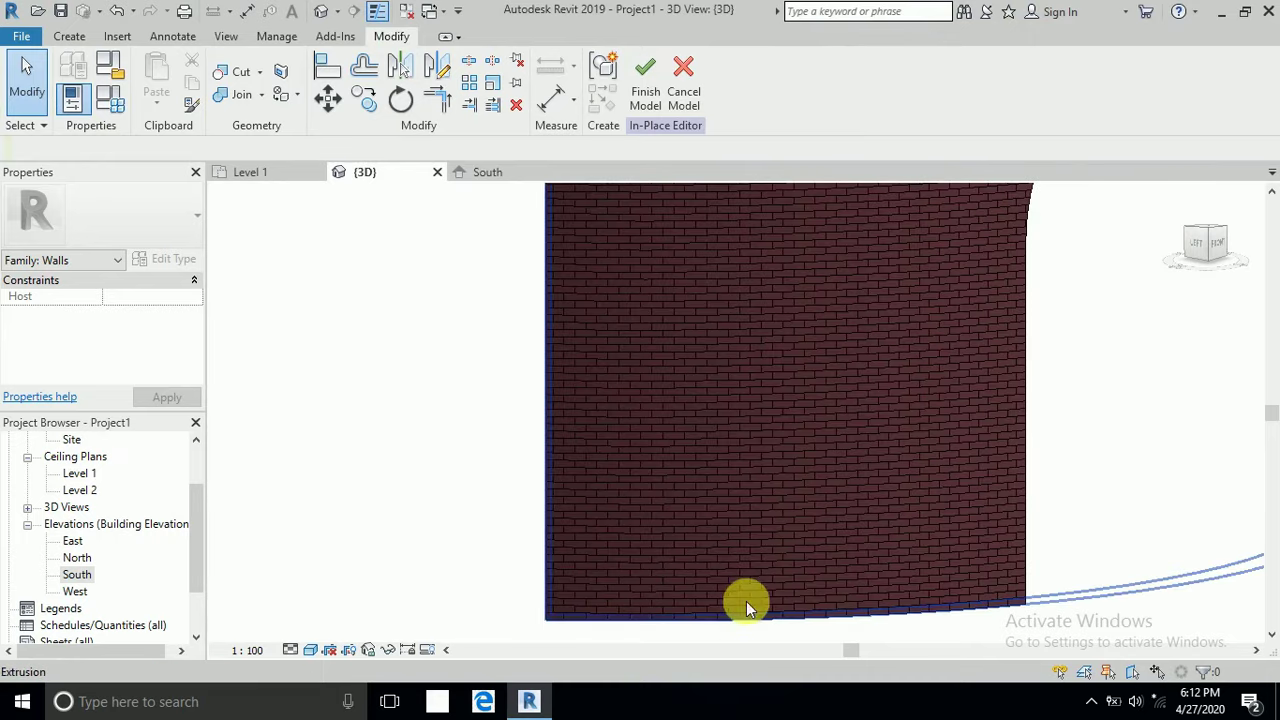
{"action": "left_click", "coordinate": [311, 651]}
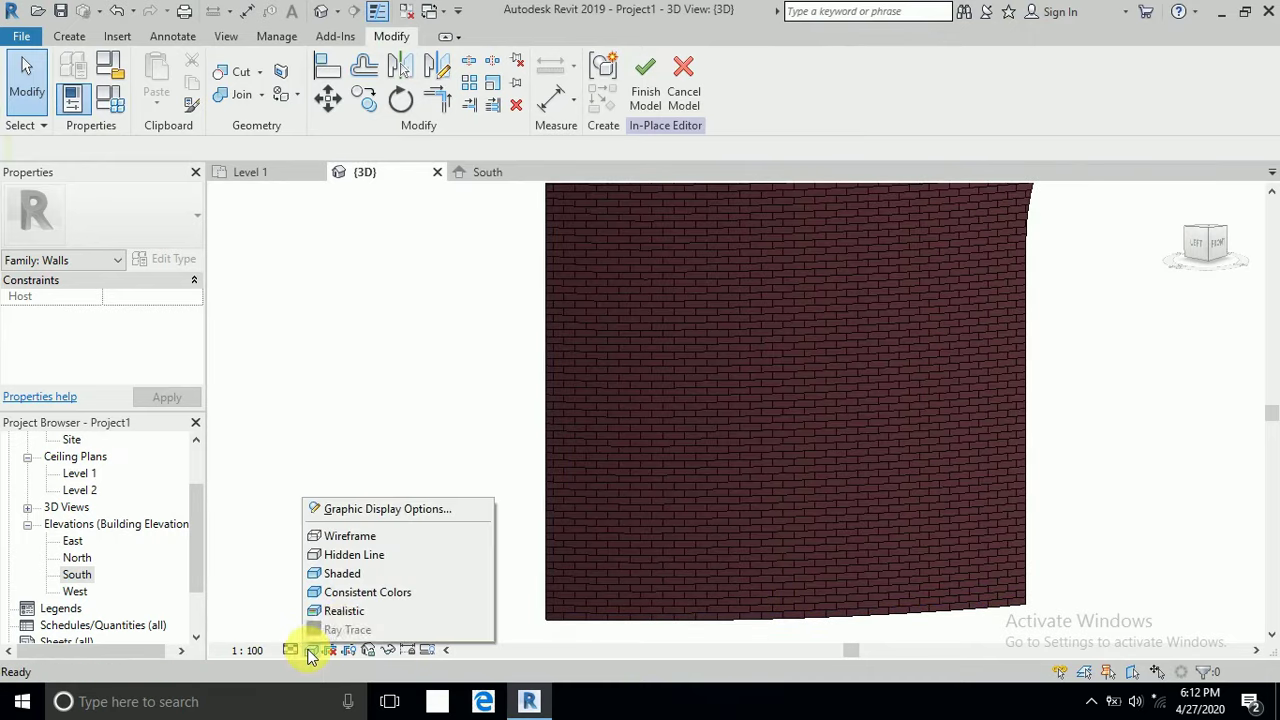
{"action": "left_click", "coordinate": [340, 610]}
{"action": "scroll", "coordinate": [600, 540], "scroll_direction": "down", "scroll_amount": 5}
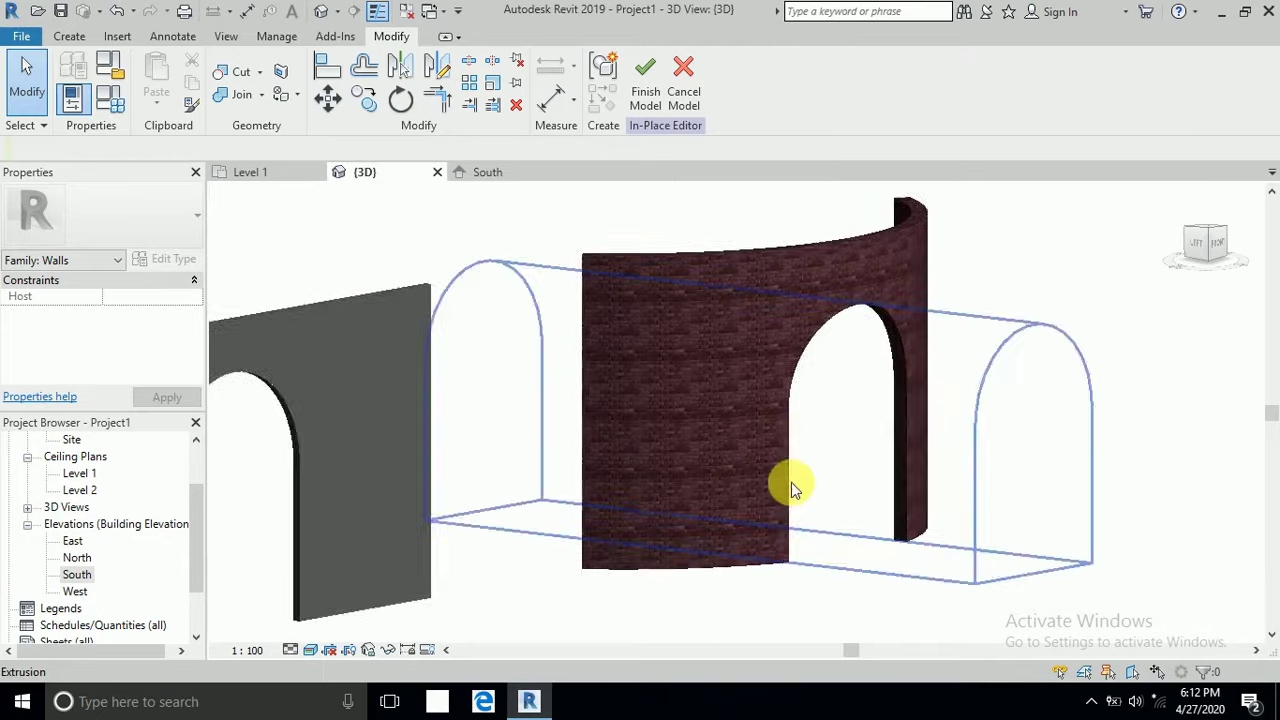
{"action": "middle_click_drag", "start_coordinate": [791, 480], "coordinate": [1023, 466]}
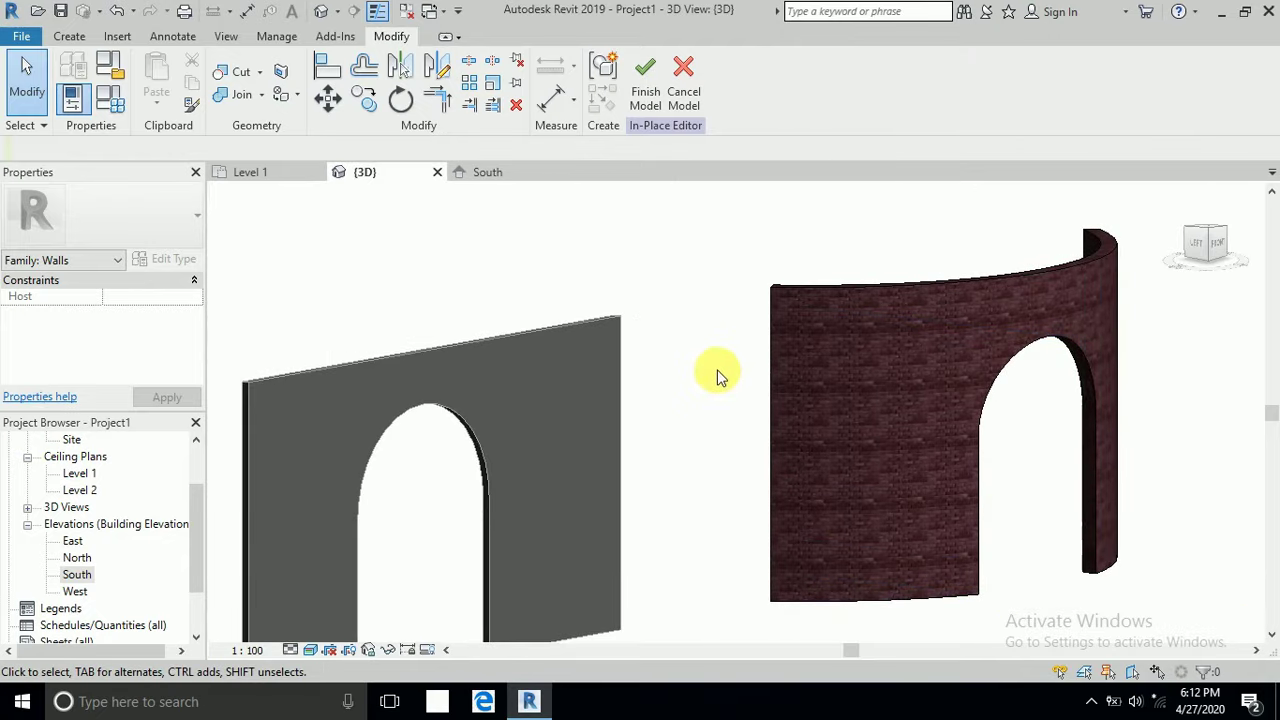